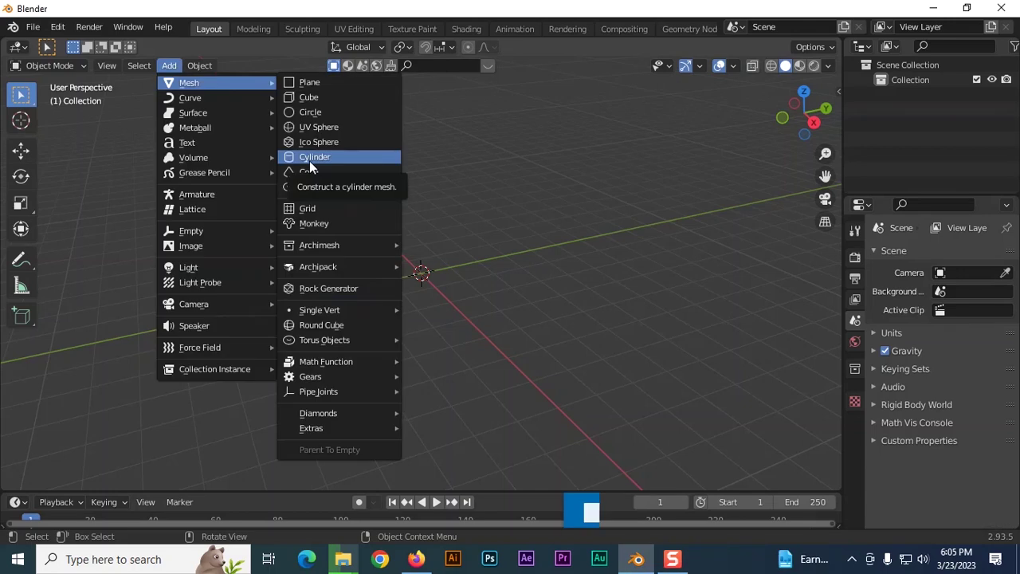
# Step: Add a cylinder mesh and set its Vertices to 19 in the Add Cylinder panel
pyautogui.click(311, 163)
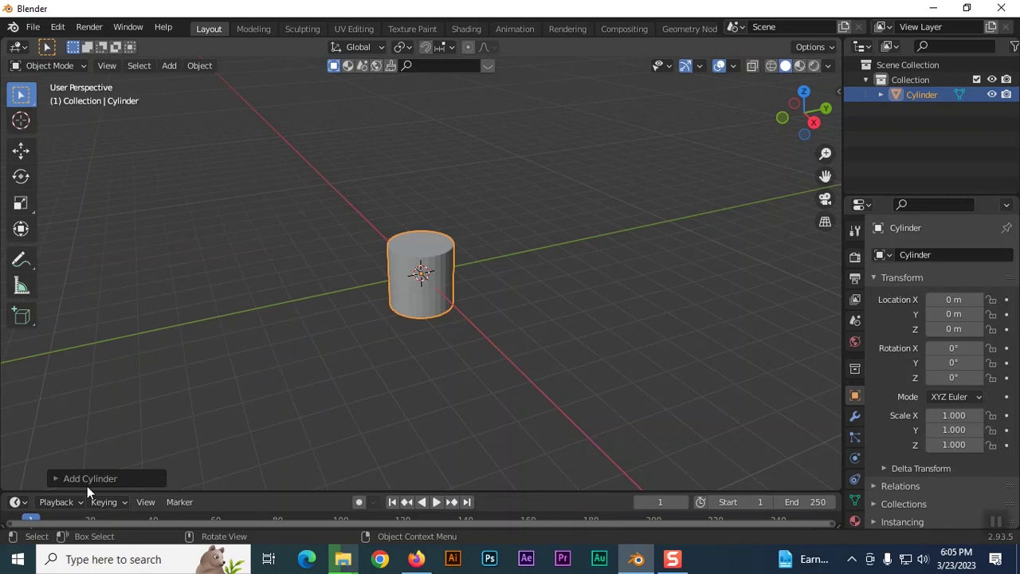
pyautogui.click(58, 479)
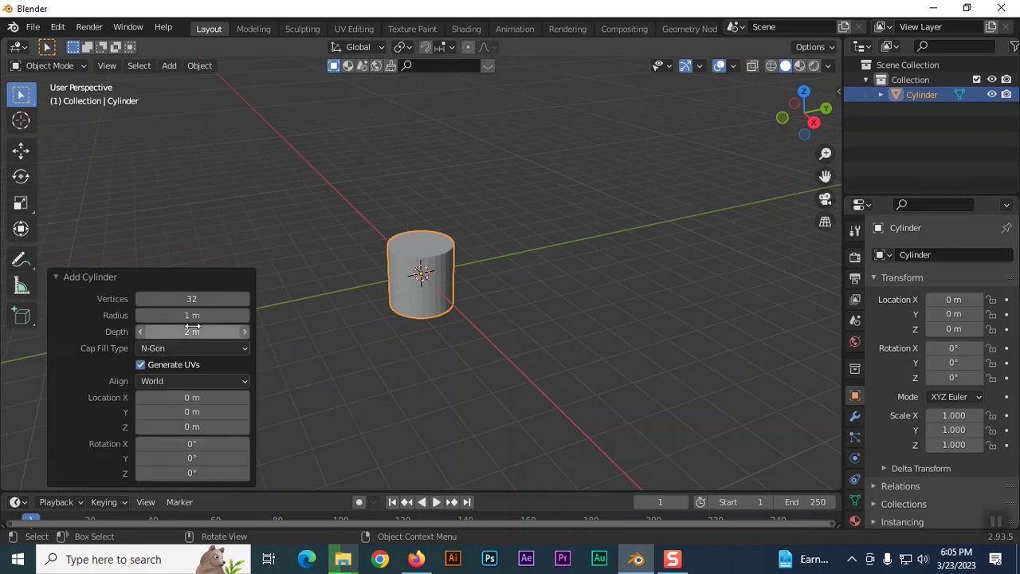
pyautogui.moveTo(199, 299); pyautogui.dragTo(185, 300)
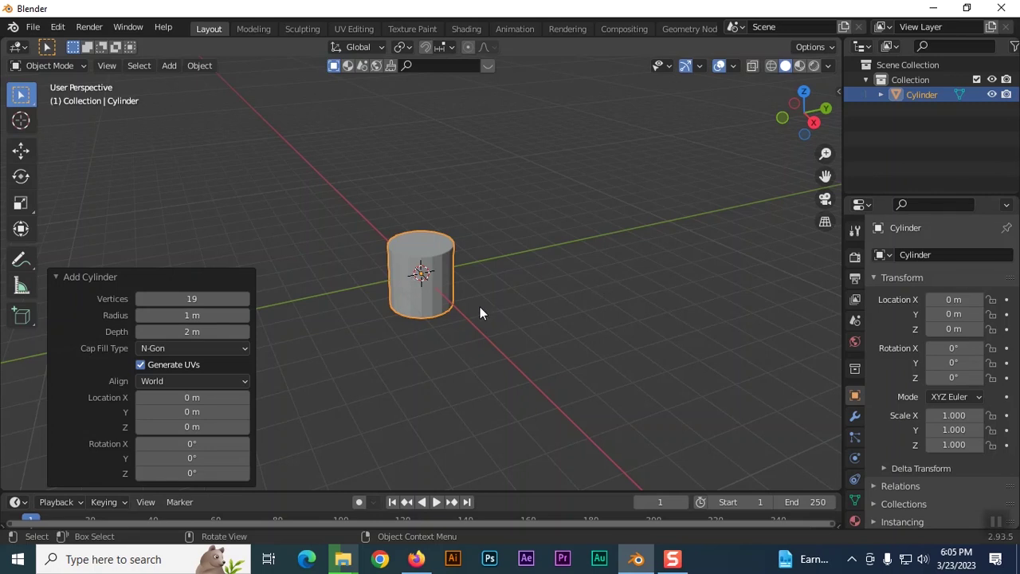
pyautogui.click(316, 325)
# Step: Scale the cylinder to 3.391, stretch it along Z to 4.389, and shade it smooth
pyautogui.click(415, 296)
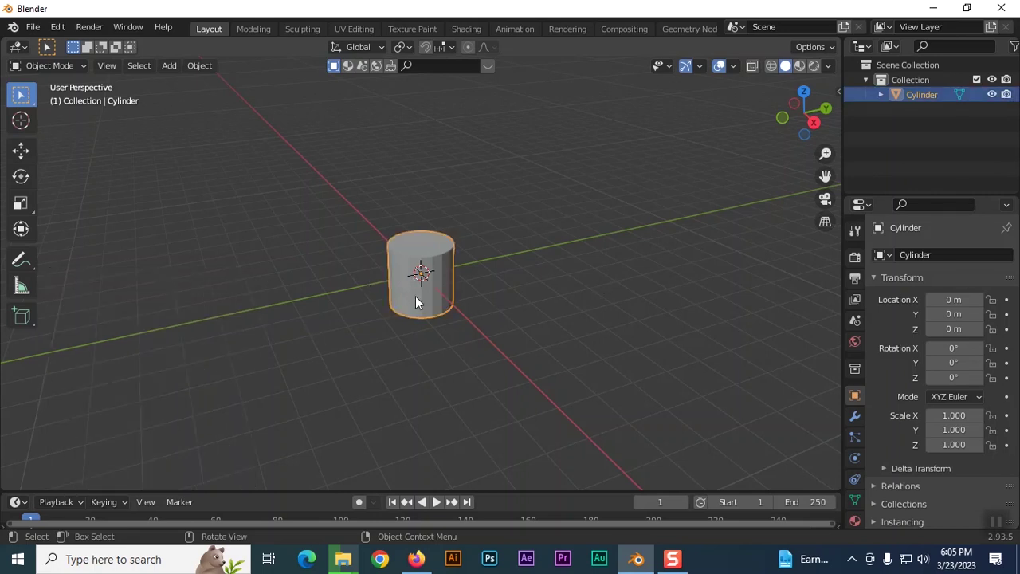
pyautogui.press('s')
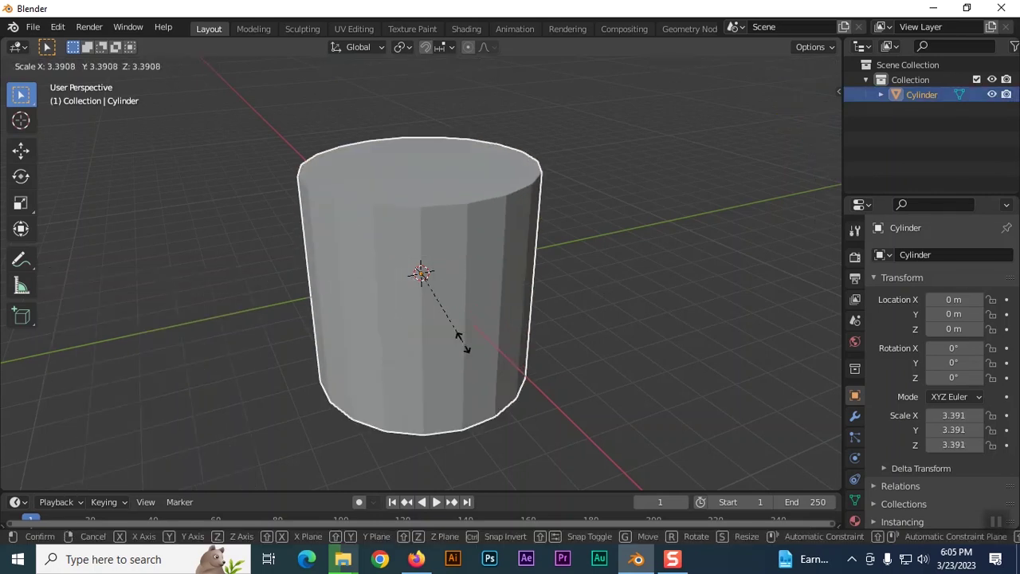
pyautogui.click(465, 349)
pyautogui.press('s')
pyautogui.press('z')
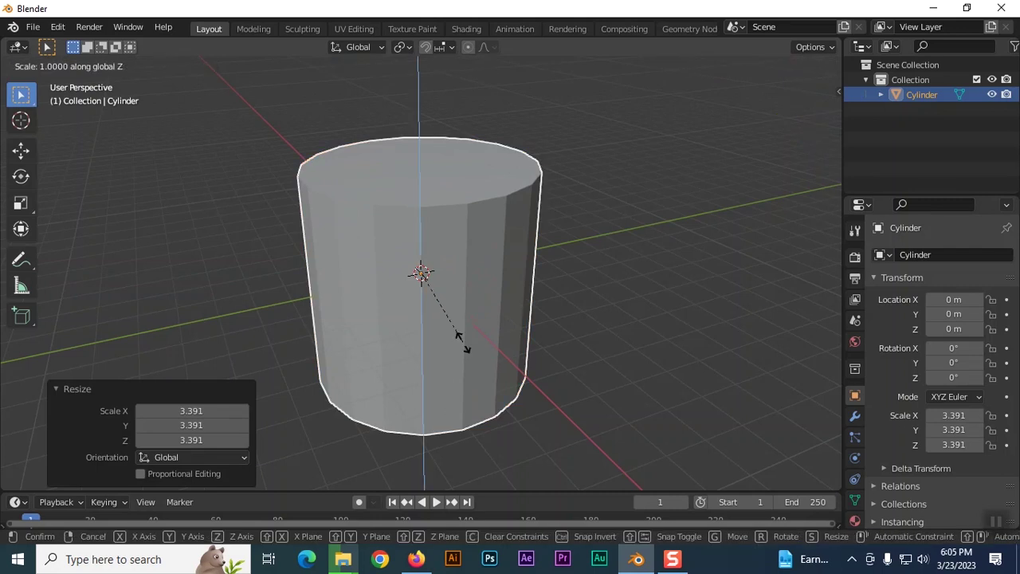
pyautogui.click(467, 377)
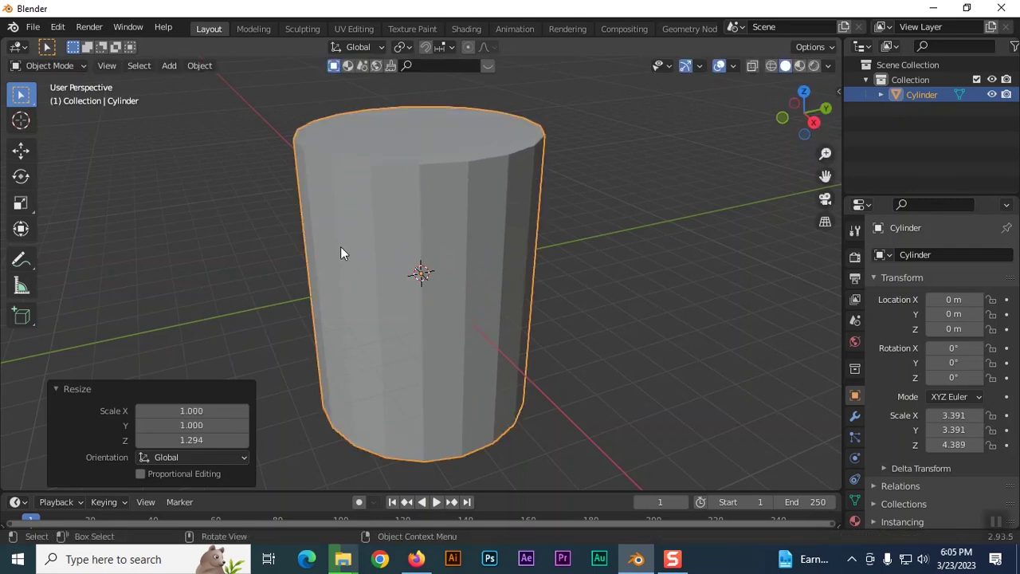
pyautogui.rightClick(418, 207)
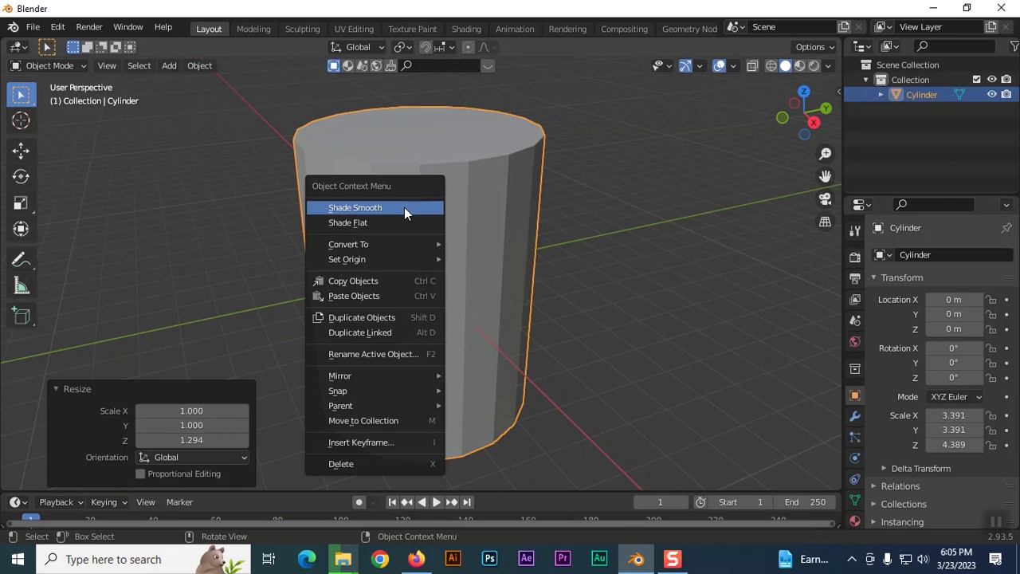
pyautogui.click(399, 207)
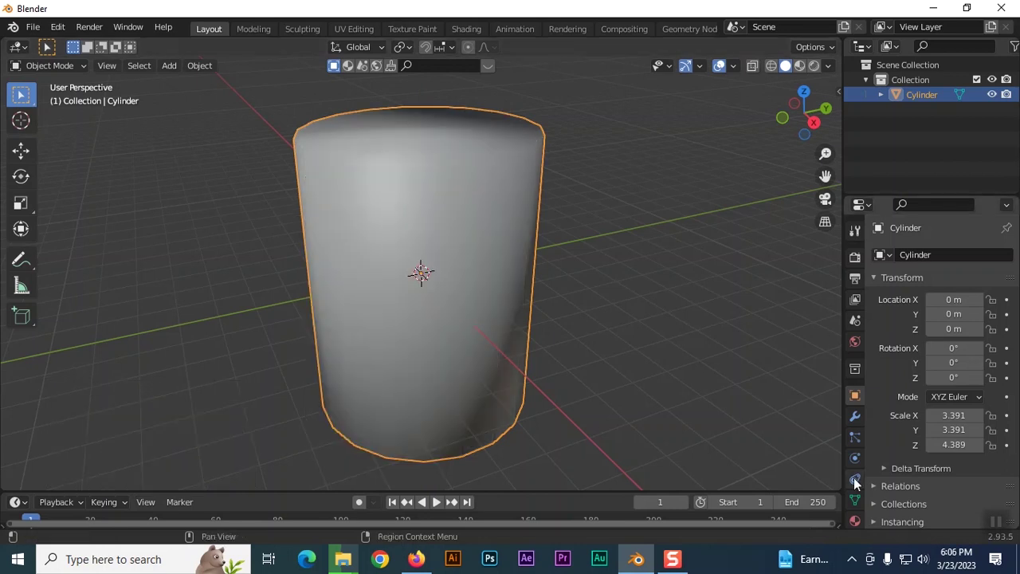
# Step: Add a Subdivision Surface modifier to the cylinder and raise its viewport levels to 5
pyautogui.click(855, 416)
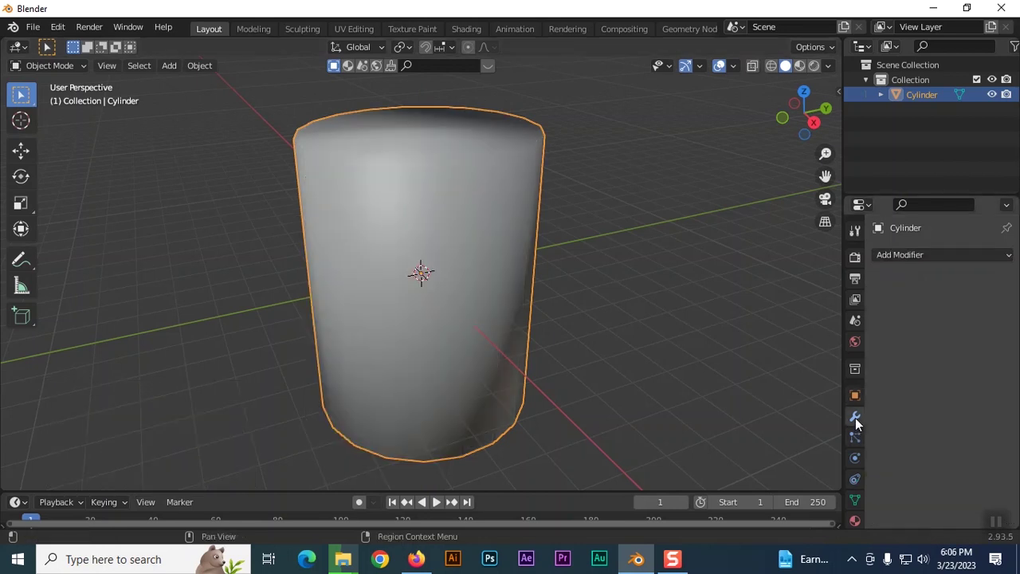
pyautogui.click(920, 255)
pyautogui.scroll(-2, 704, 502)
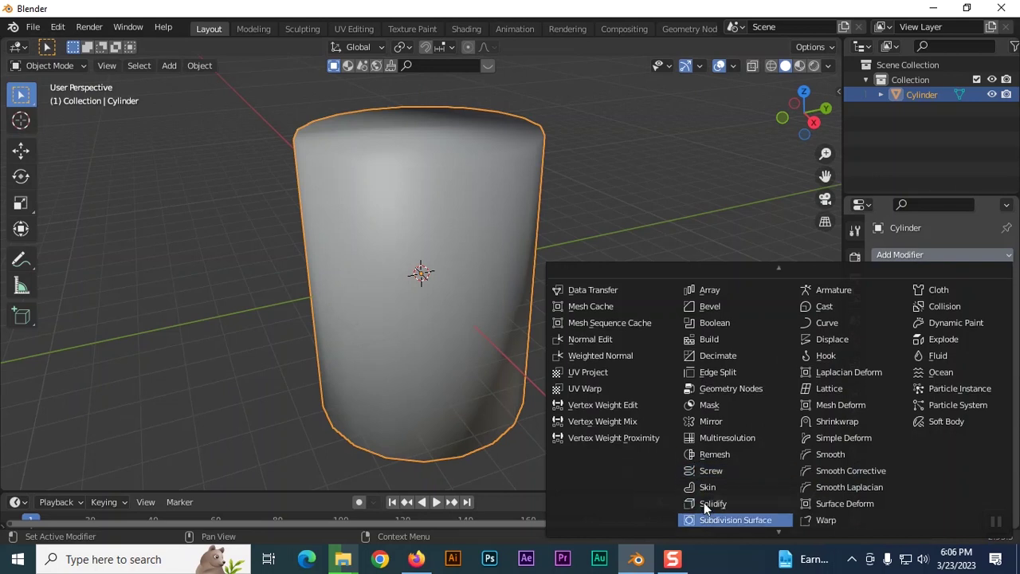
pyautogui.click(742, 483)
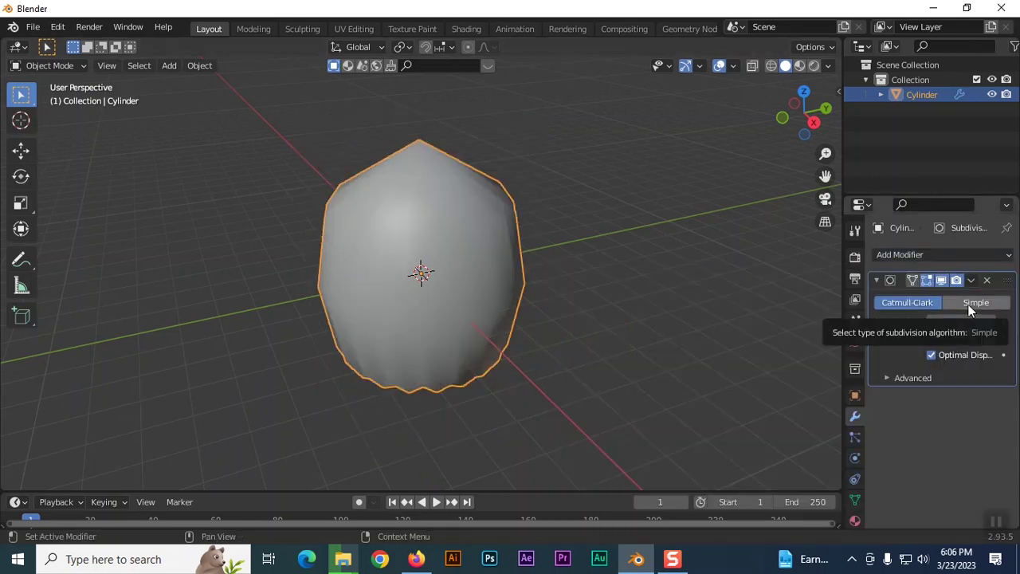
pyautogui.click(991, 322)
pyautogui.click(991, 322)
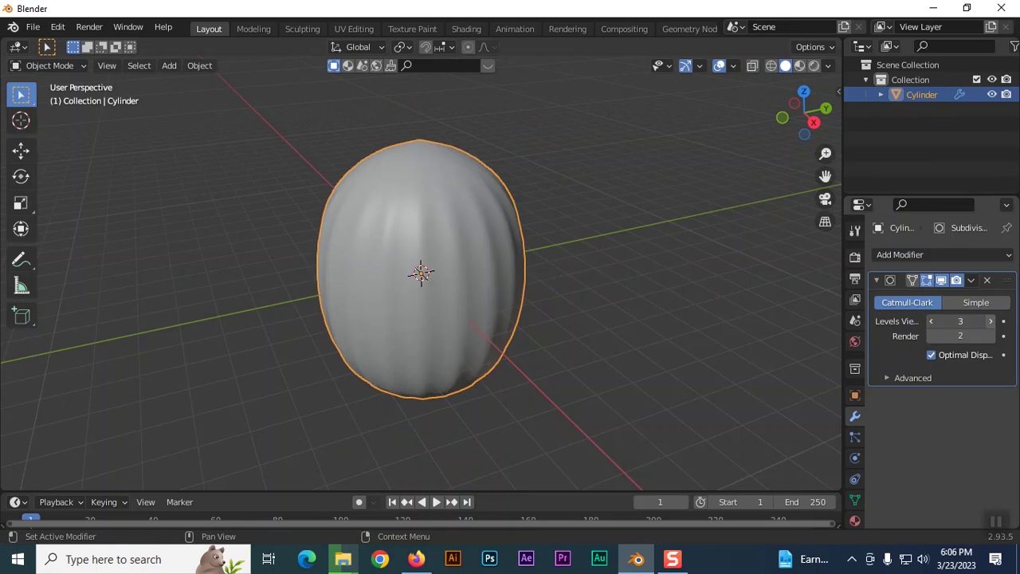
pyautogui.click(991, 322)
pyautogui.click(991, 322)
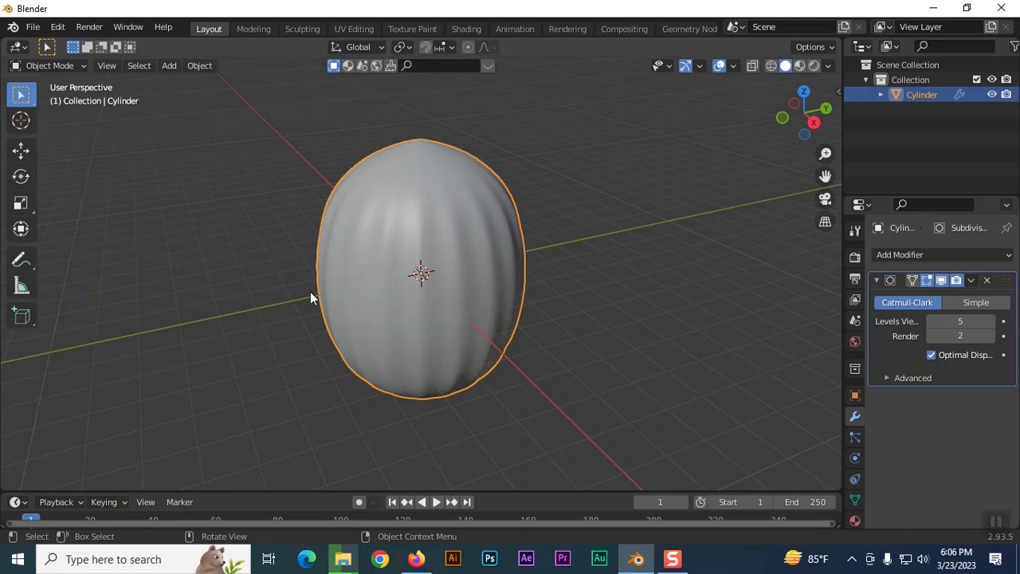
# Step: In Edit Mode, loop-cut edge loops near the cylinder's base and top, then return to Object Mode
pyautogui.press('Tab')
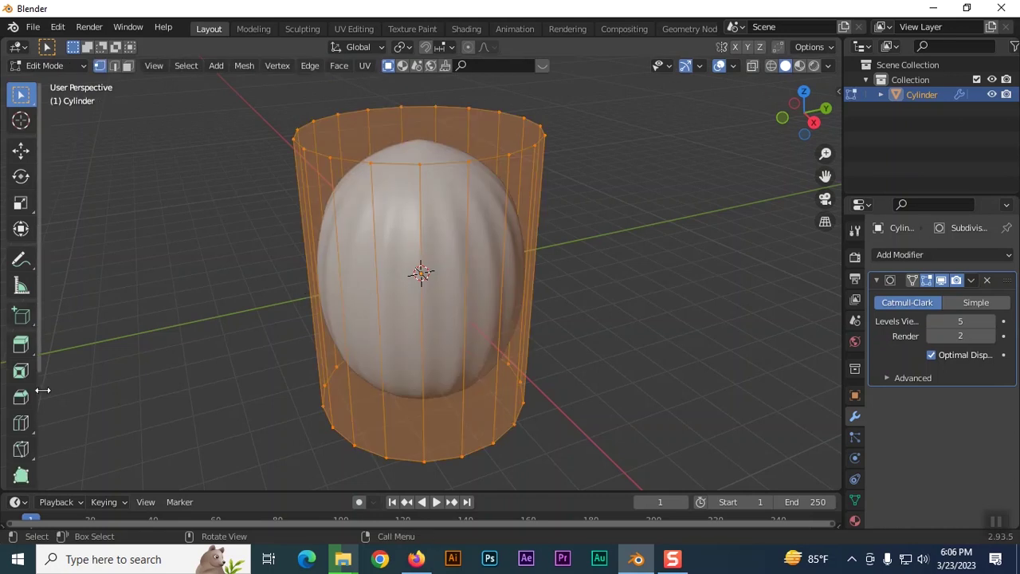
pyautogui.click(22, 424)
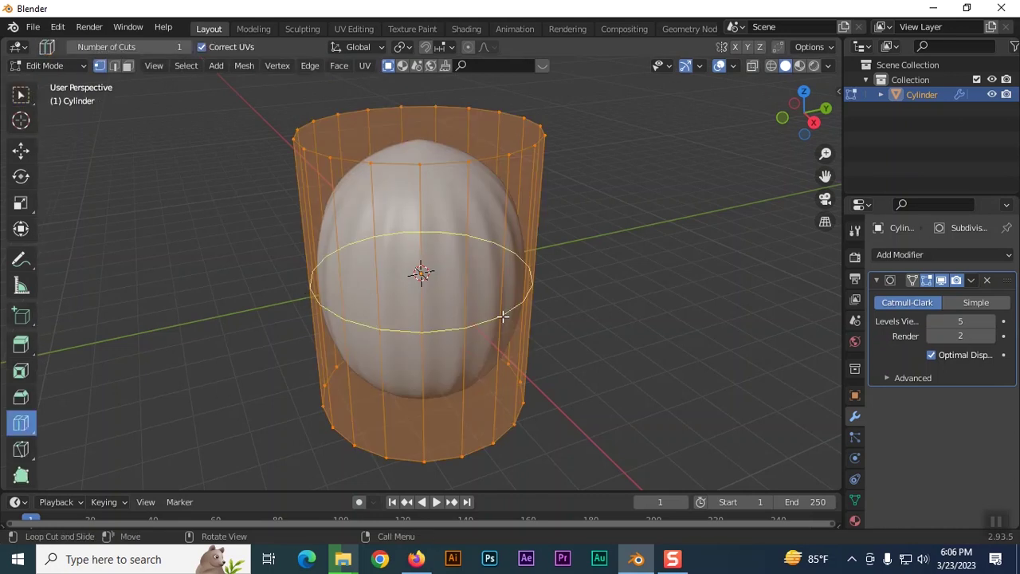
pyautogui.moveTo(504, 317); pyautogui.dragTo(507, 442)
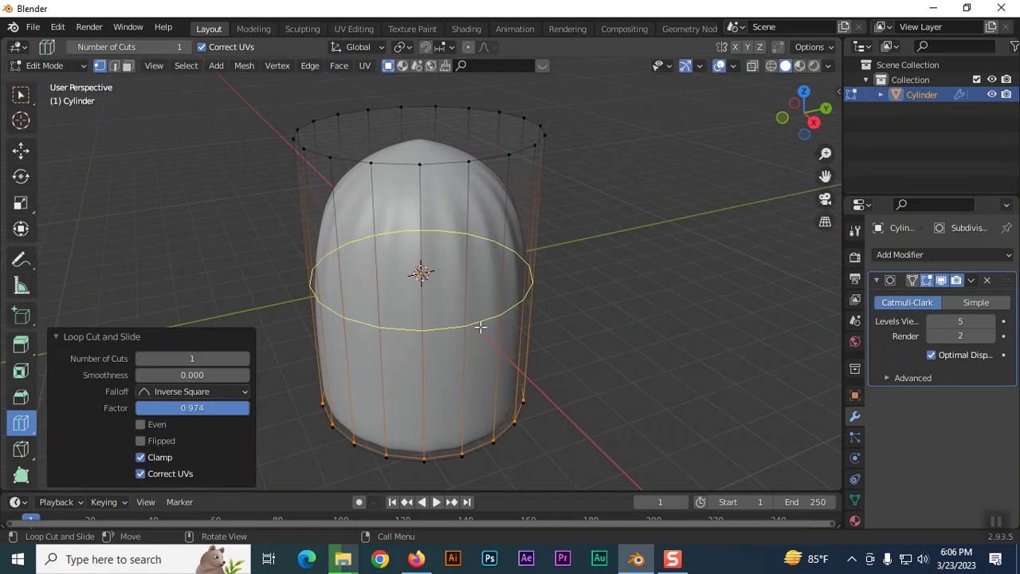
pyautogui.moveTo(481, 327); pyautogui.dragTo(467, 157)
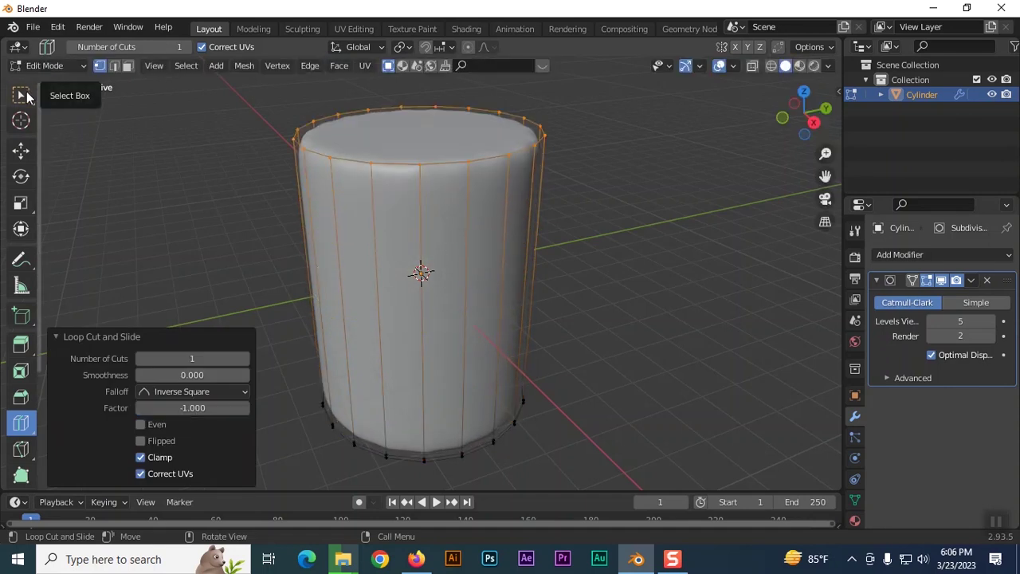
pyautogui.click(22, 95)
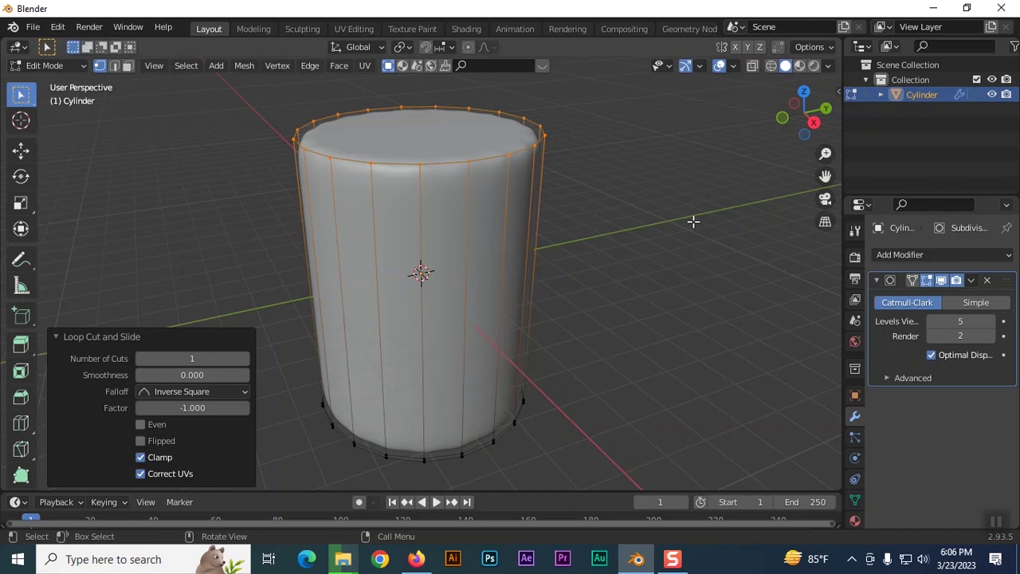
pyautogui.press('Tab')
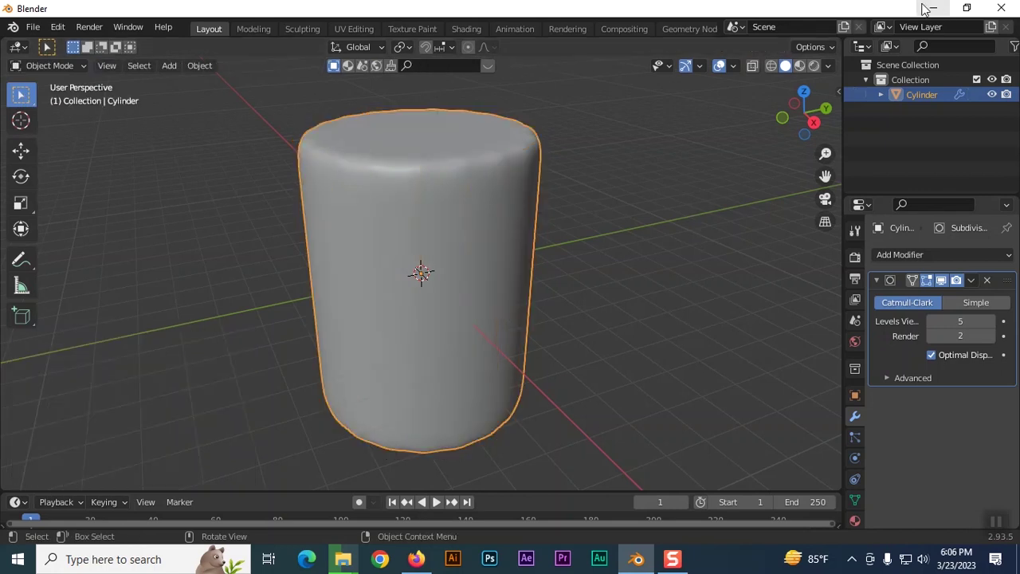
# Step: View Blender_logo_no_text.svg.png from the desktop in Photos, then return to Blender
pyautogui.click(927, 7)
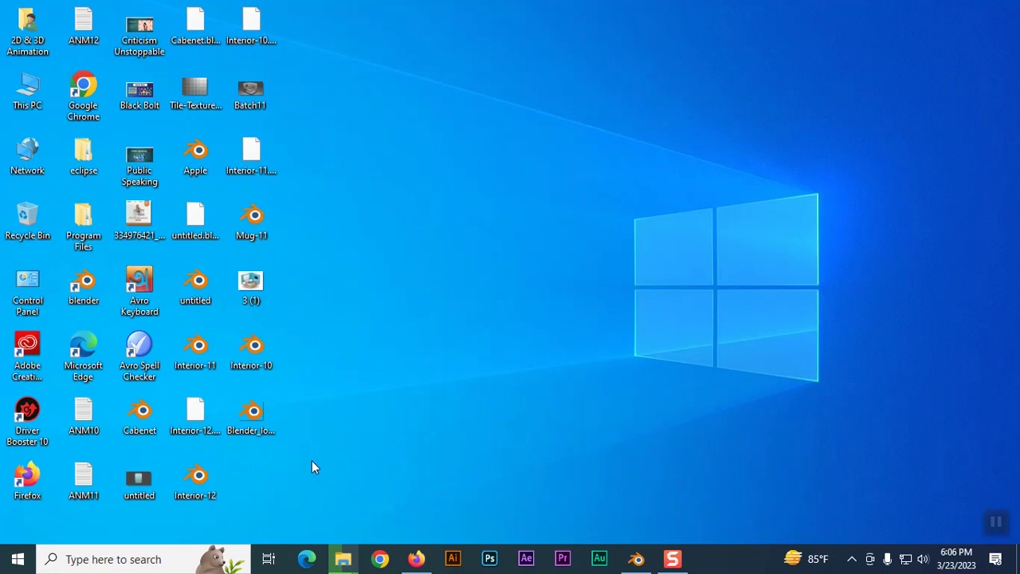
pyautogui.moveTo(249, 421); pyautogui.dragTo(630, 175)
pyautogui.doubleClick(643, 165)
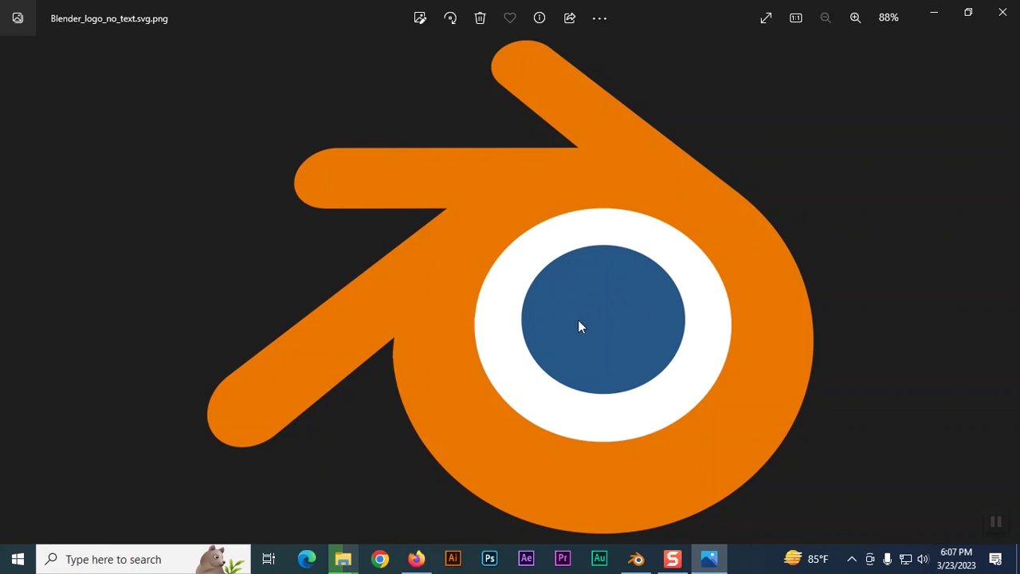
pyautogui.click(1003, 12)
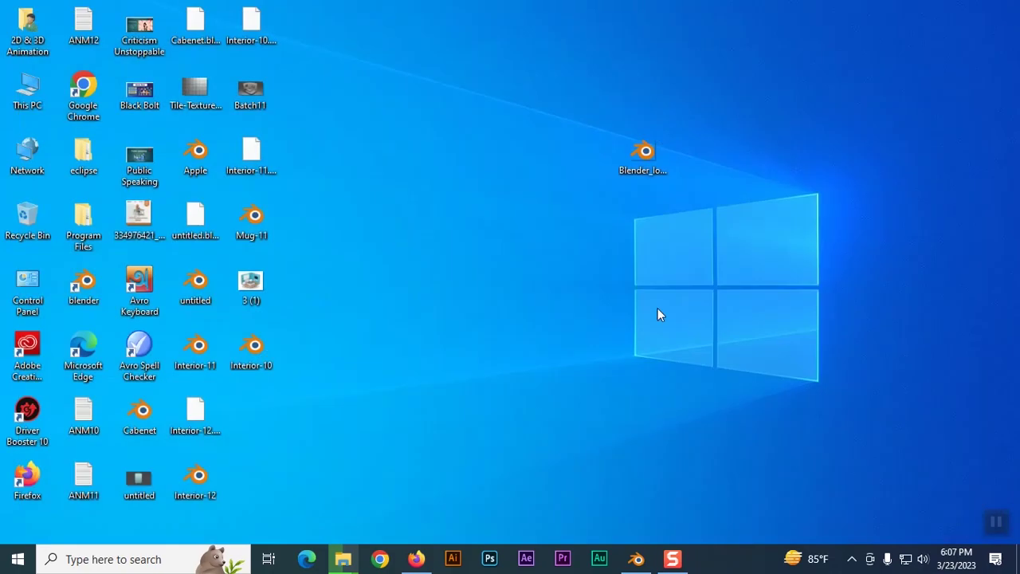
pyautogui.click(636, 560)
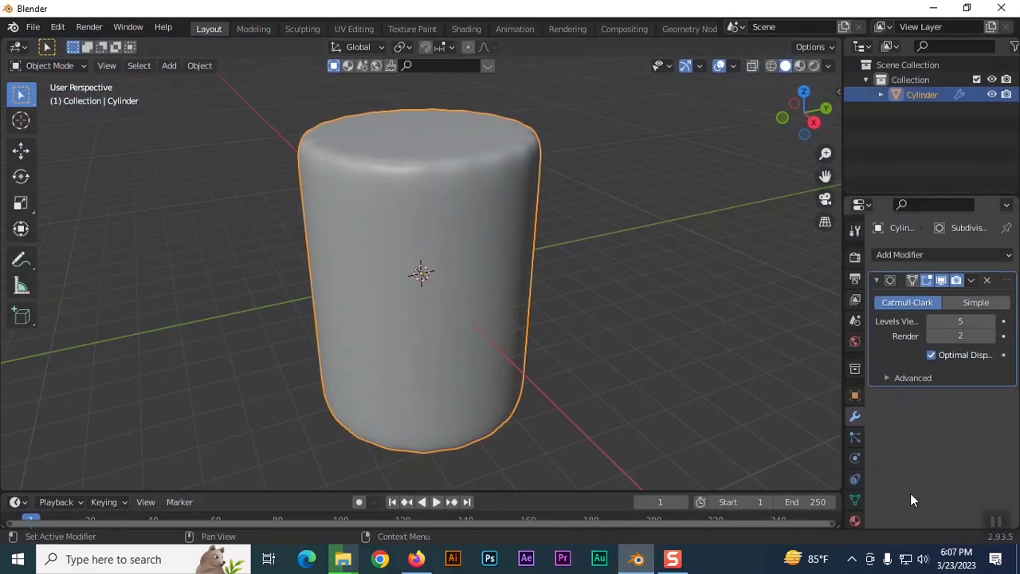
# Step: Give the cylinder a new material with a light-blue base colour and view it in Material Preview
pyautogui.click(855, 521)
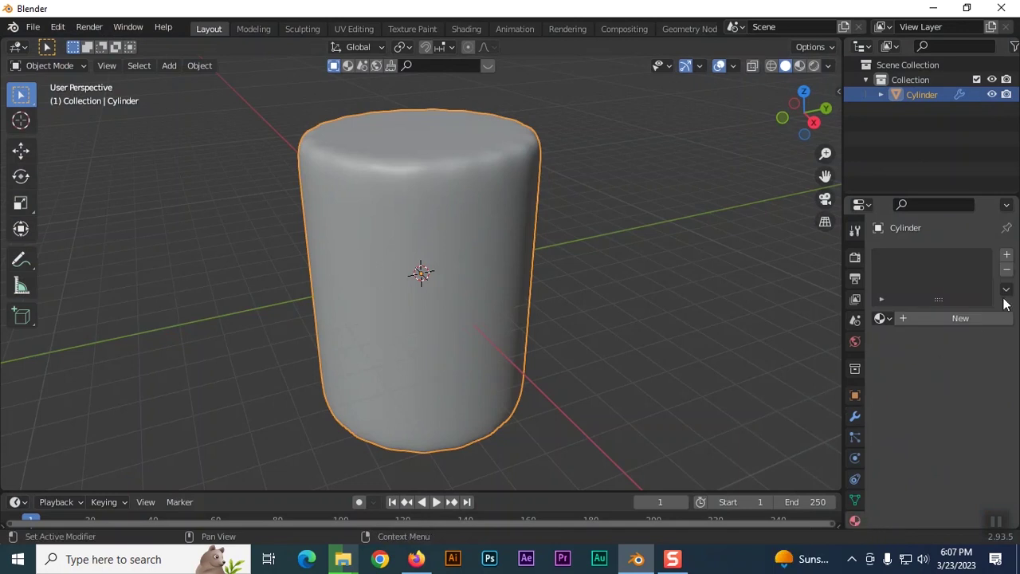
pyautogui.click(1007, 254)
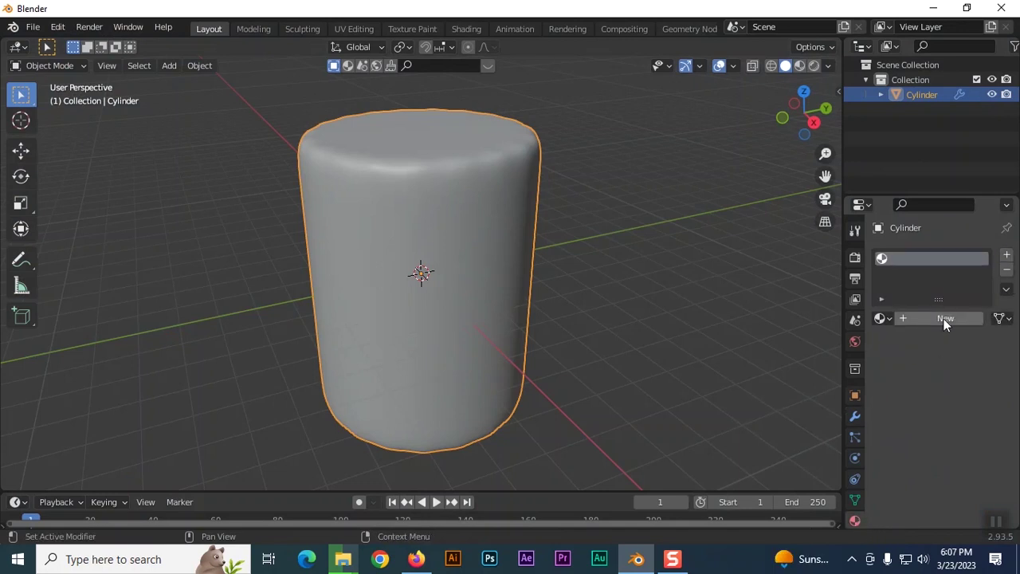
pyautogui.click(944, 319)
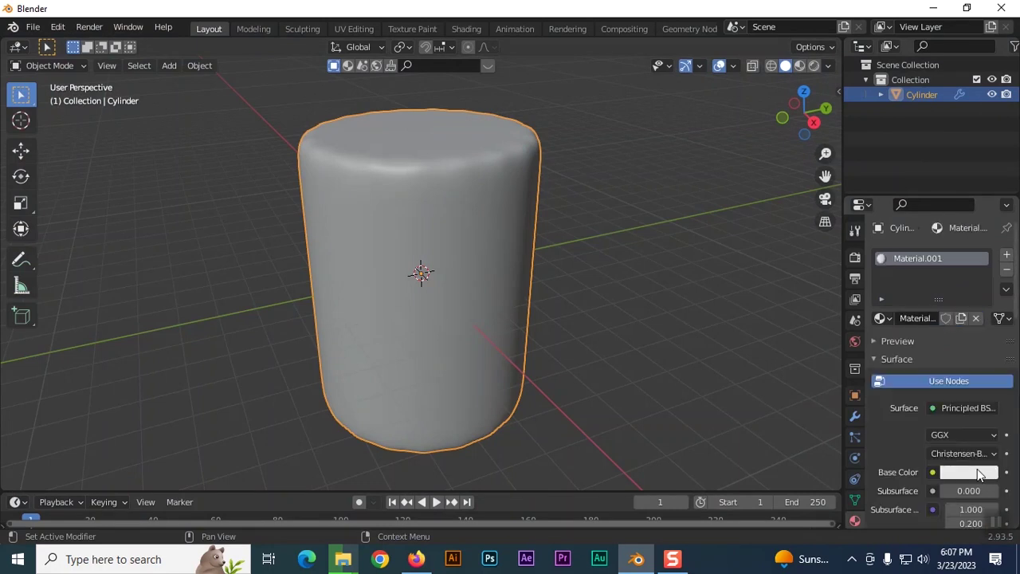
pyautogui.click(973, 473)
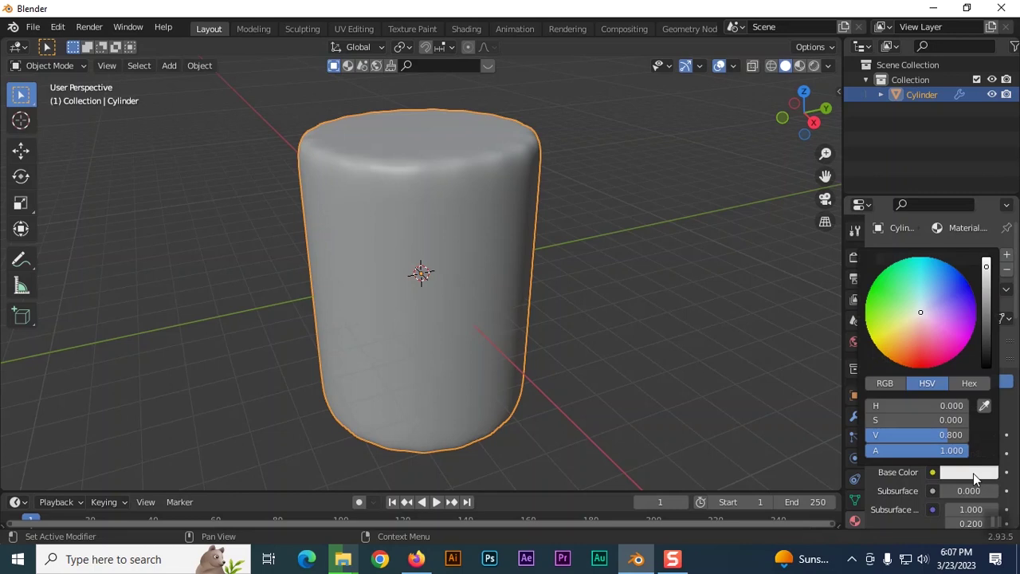
pyautogui.click(935, 279)
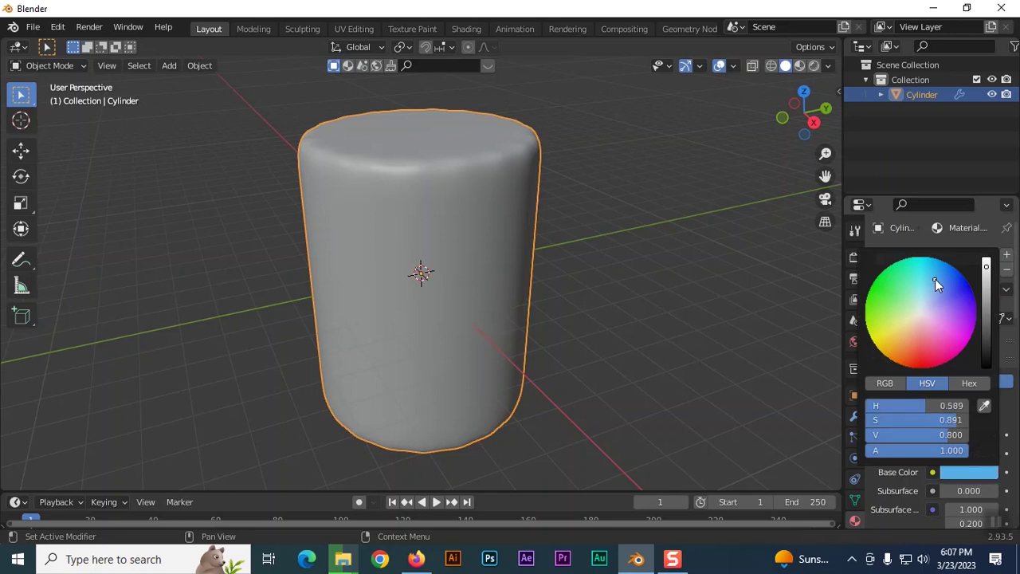
pyautogui.click(800, 66)
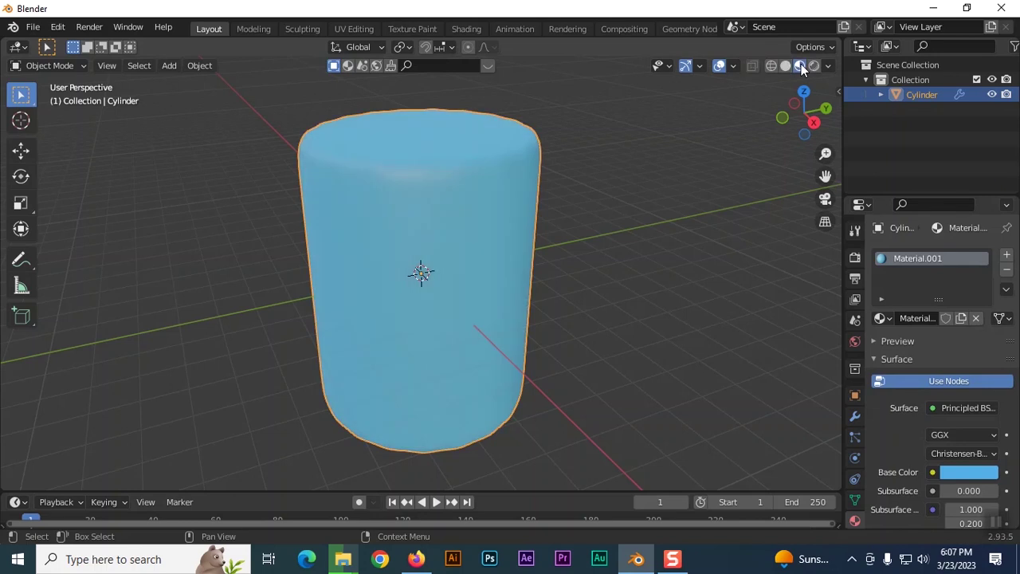
pyautogui.click(642, 320)
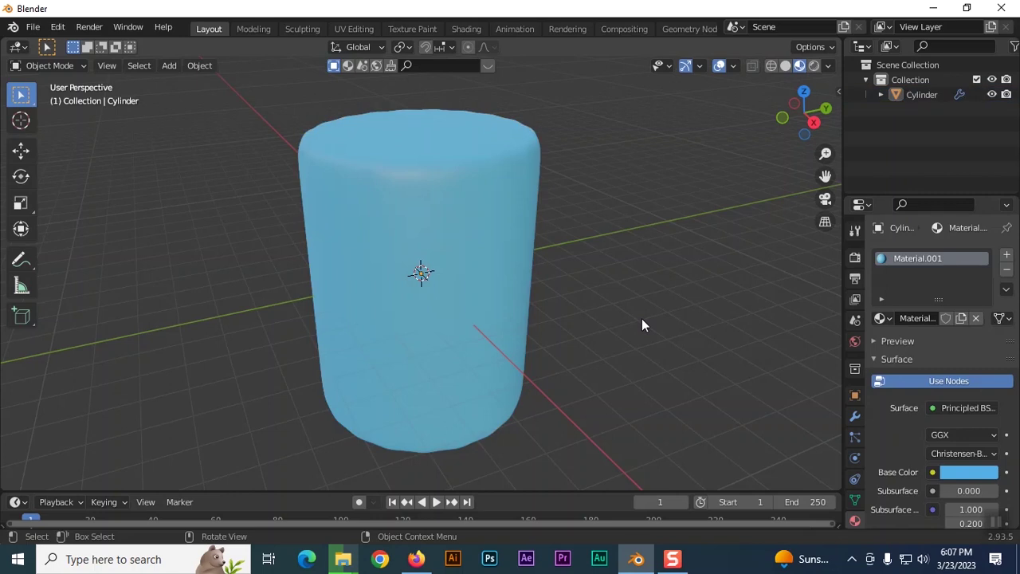
# Step: Orbit the view around the light-blue rounded cylinder
pyautogui.moveTo(626, 305); pyautogui.dragTo(537, 343, button='middle')
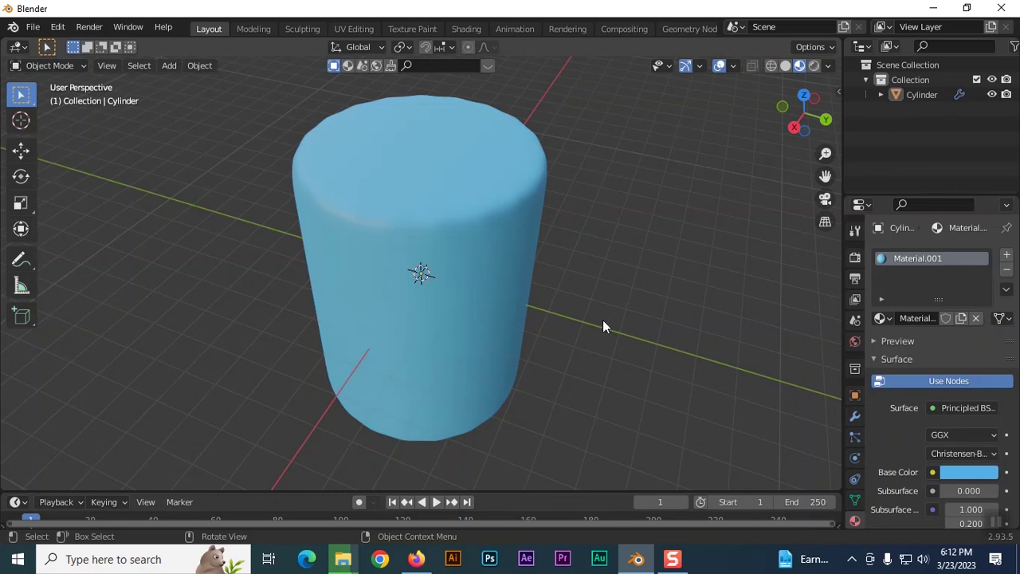
pyautogui.moveTo(607, 348); pyautogui.dragTo(634, 338, button='middle')
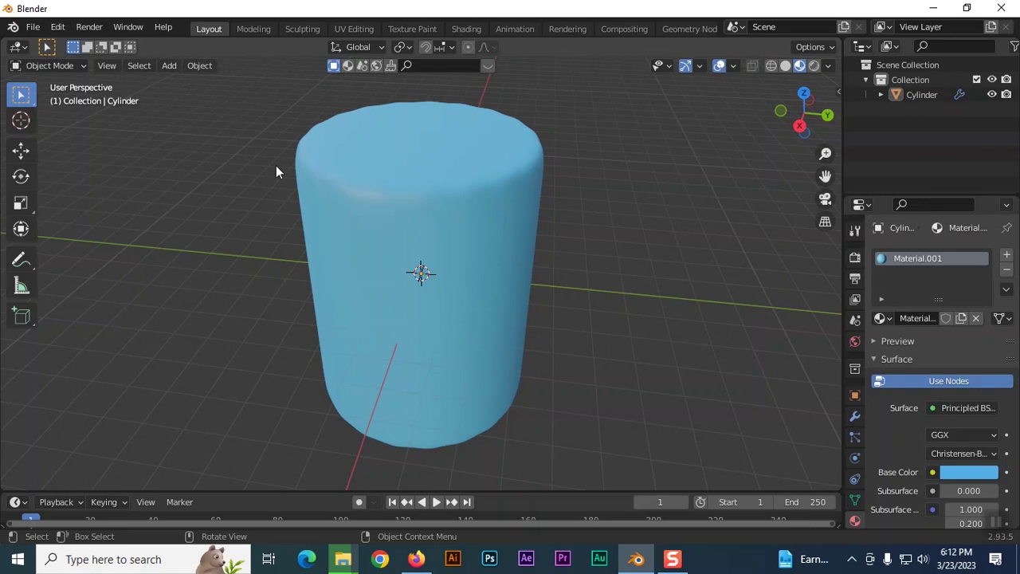
# Step: Search the Add-ons preferences for 'image' and enable Import Images as Planes
pyautogui.click(57, 29)
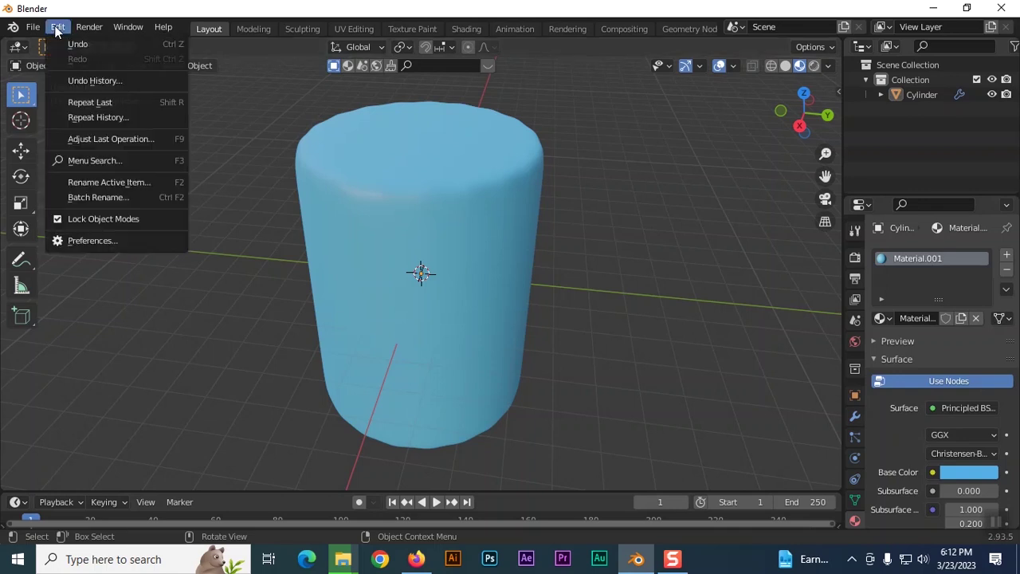
pyautogui.click(91, 241)
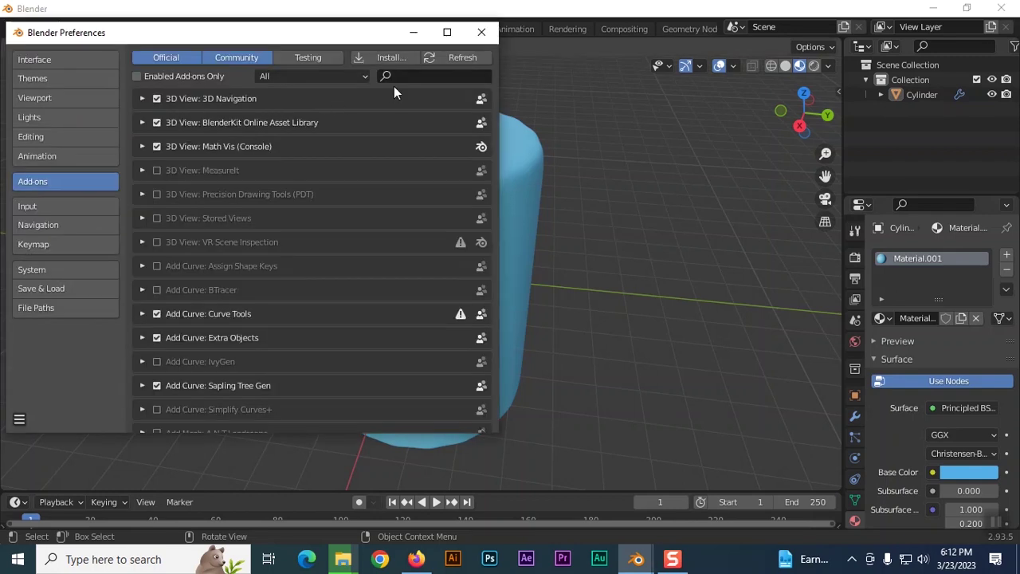
pyautogui.click(414, 76)
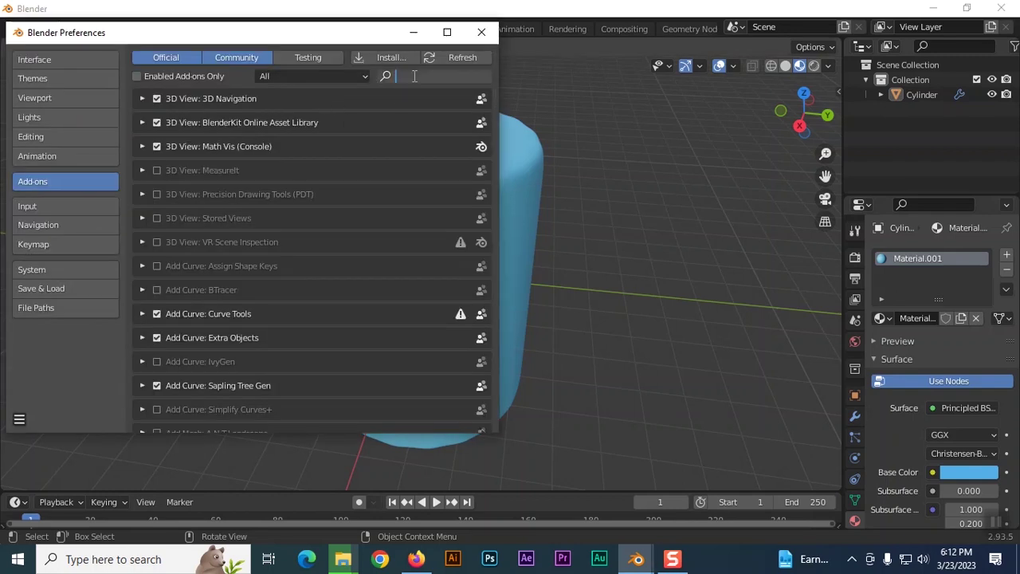
pyautogui.write('im')
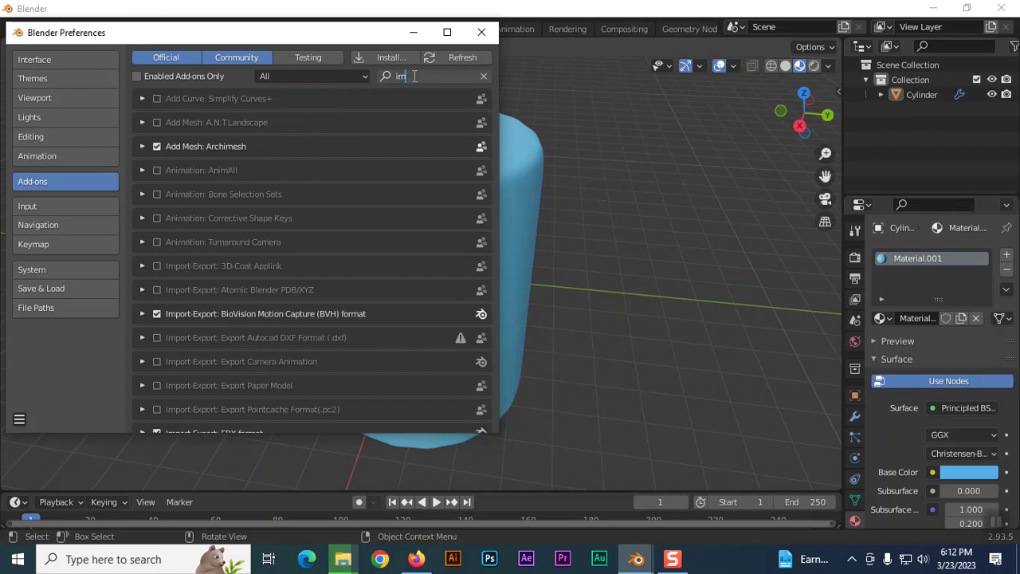
pyautogui.write('age')
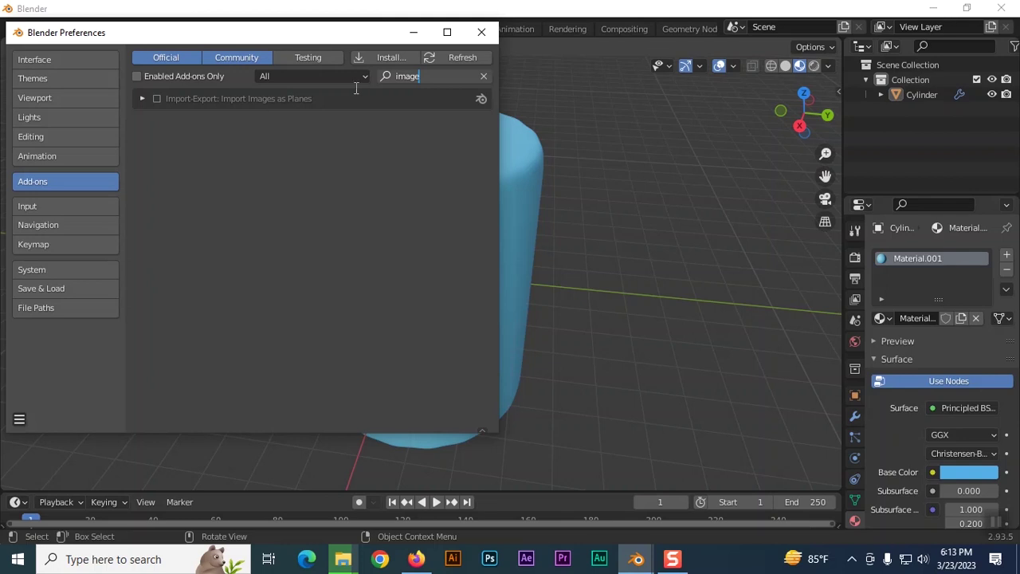
pyautogui.click(157, 98)
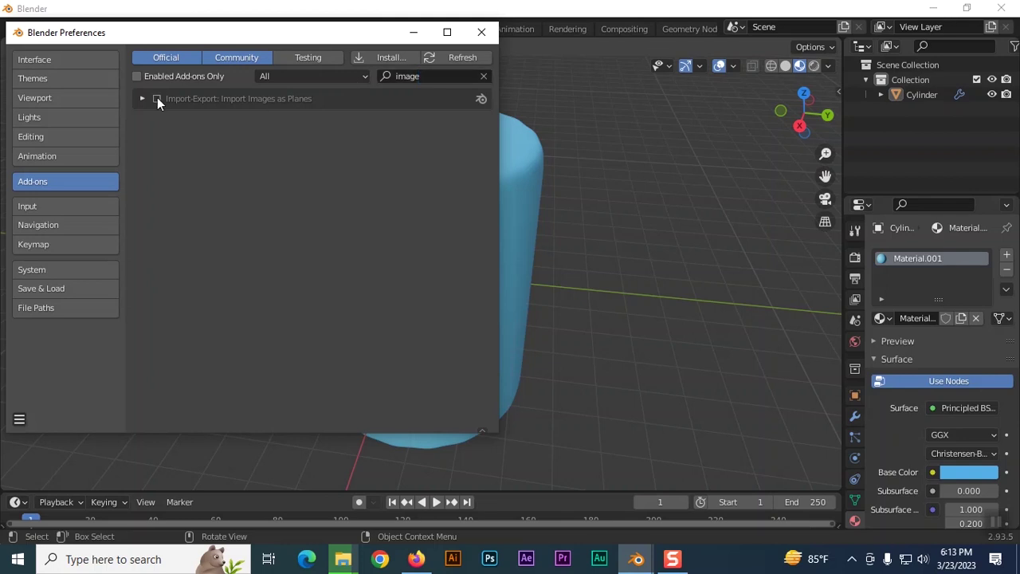
pyautogui.click(157, 98)
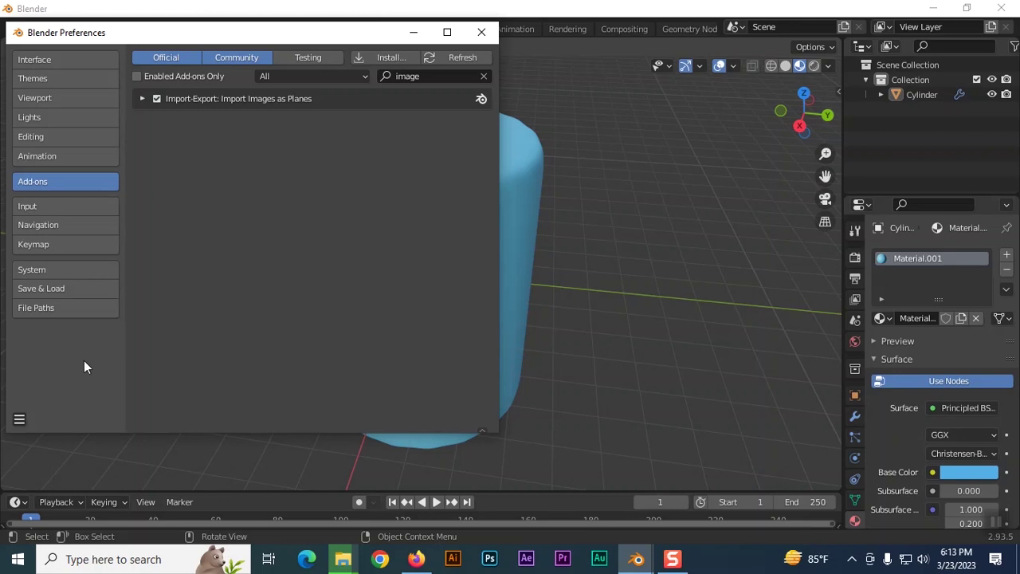
# Step: Save the preferences and close the Preferences window
pyautogui.click(19, 420)
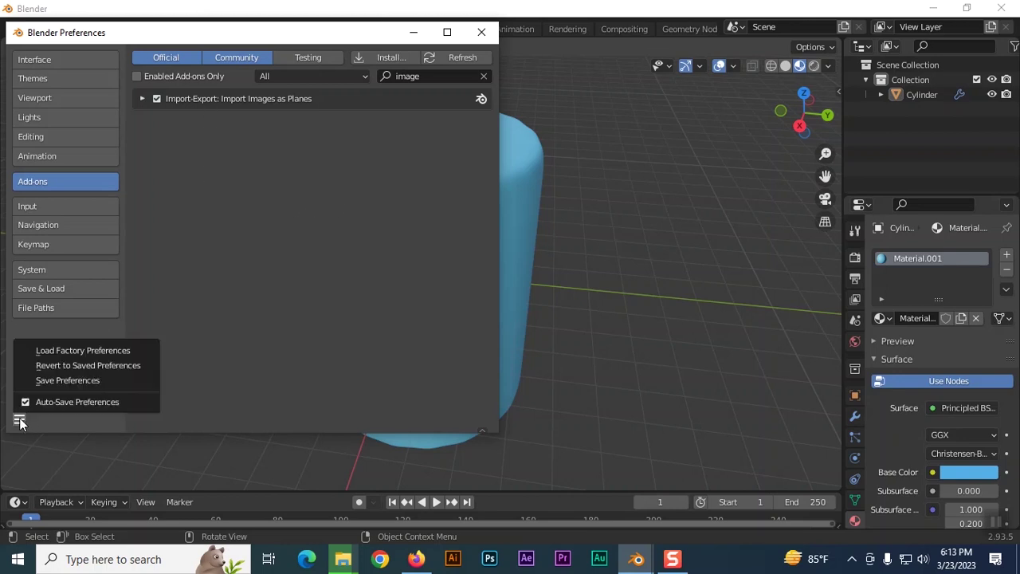
pyautogui.click(53, 382)
pyautogui.click(481, 35)
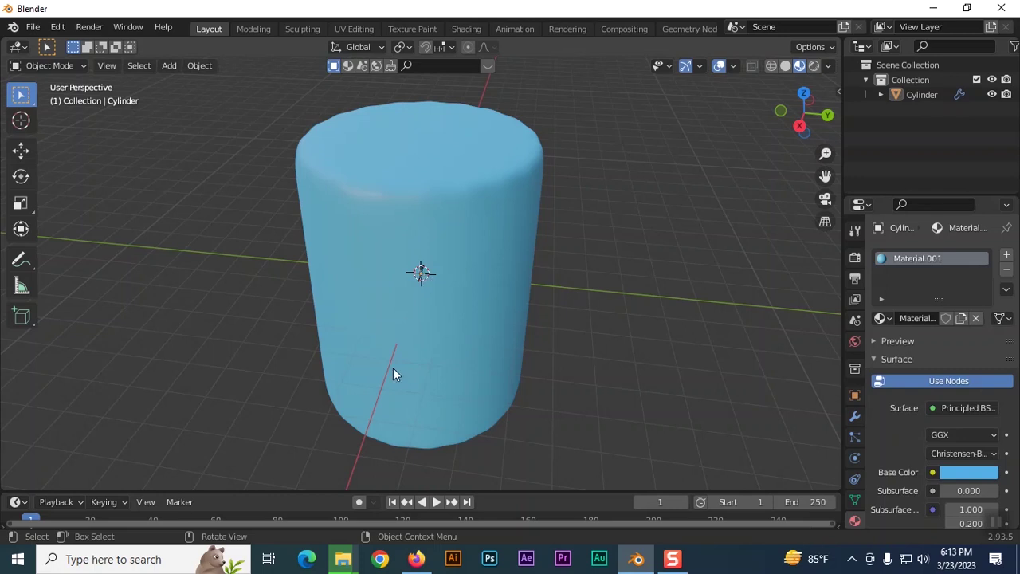
# Step: Switch to front orthographic view and reveal Images as Planes in the Add > Image menu
pyautogui.press('KP_1')
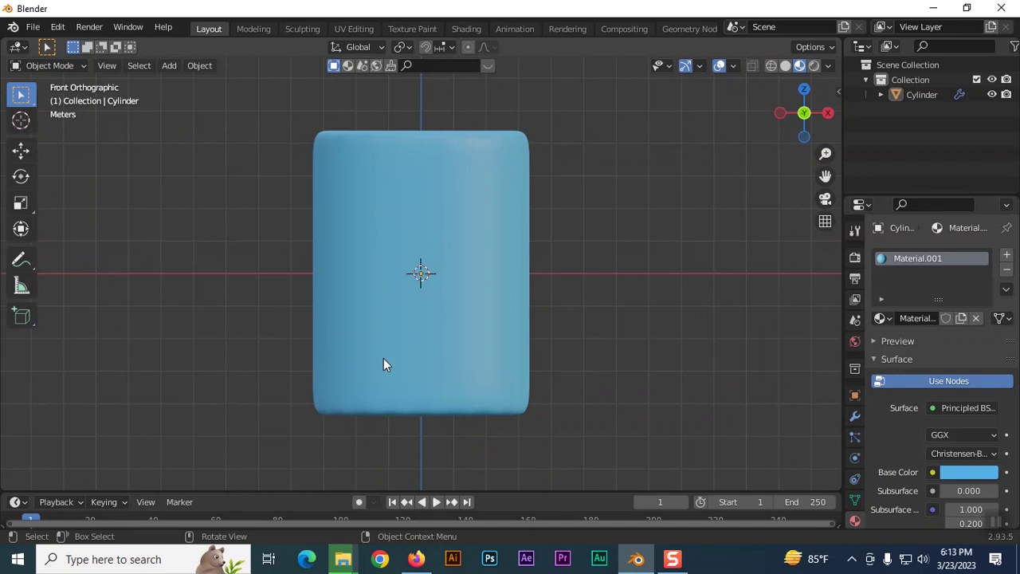
pyautogui.click(169, 67)
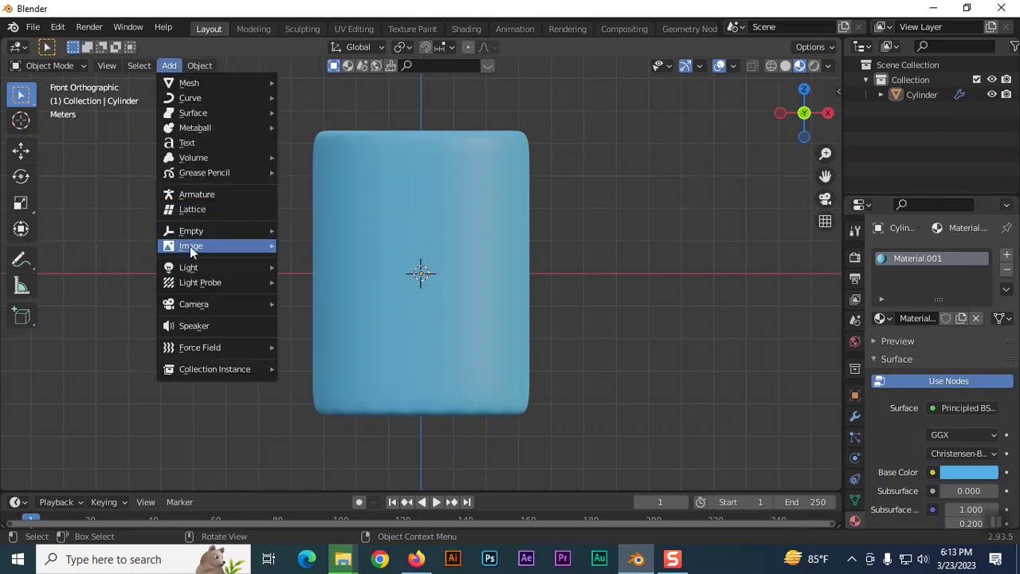
pyautogui.moveTo(190, 245)
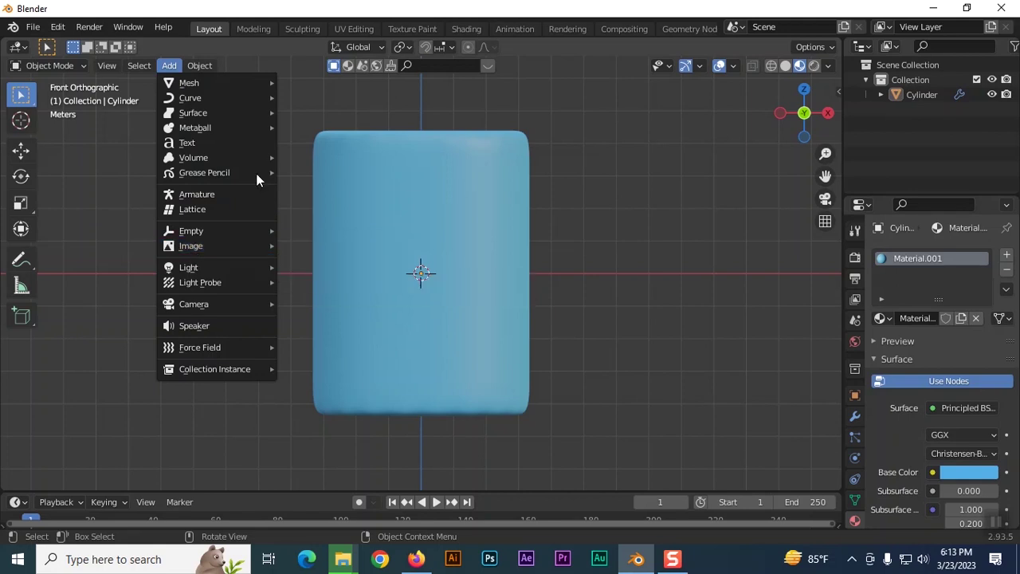
pyautogui.moveTo(267, 248)
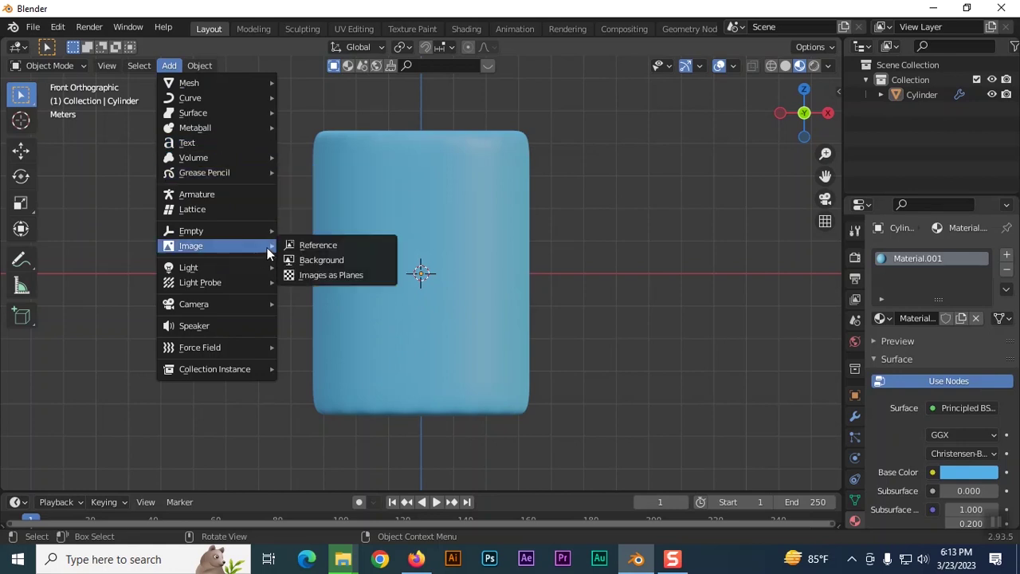
# Step: Import Blender_logo_no_text.svg.png from the Desktop as an image plane
pyautogui.click(330, 275)
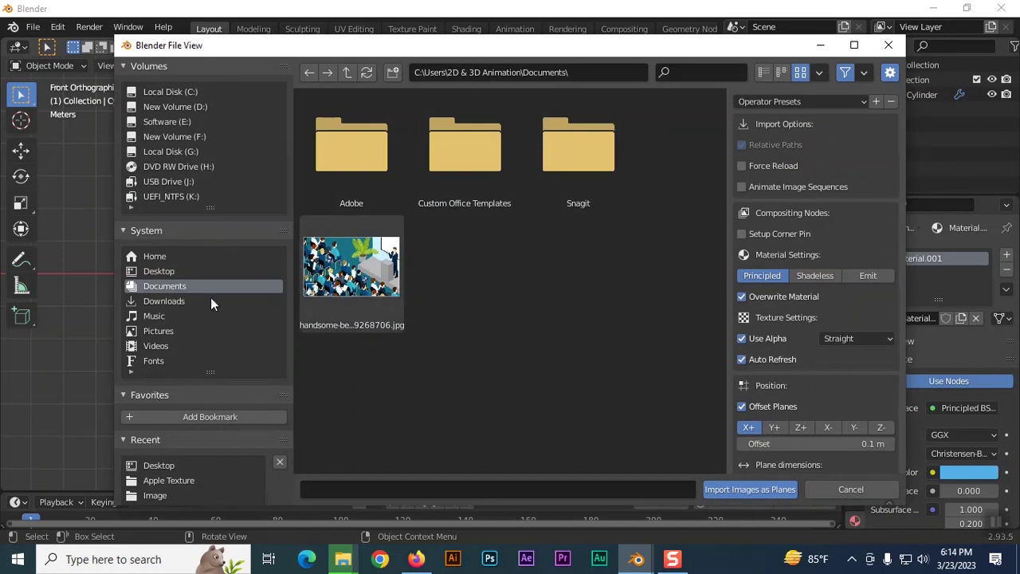
pyautogui.click(168, 271)
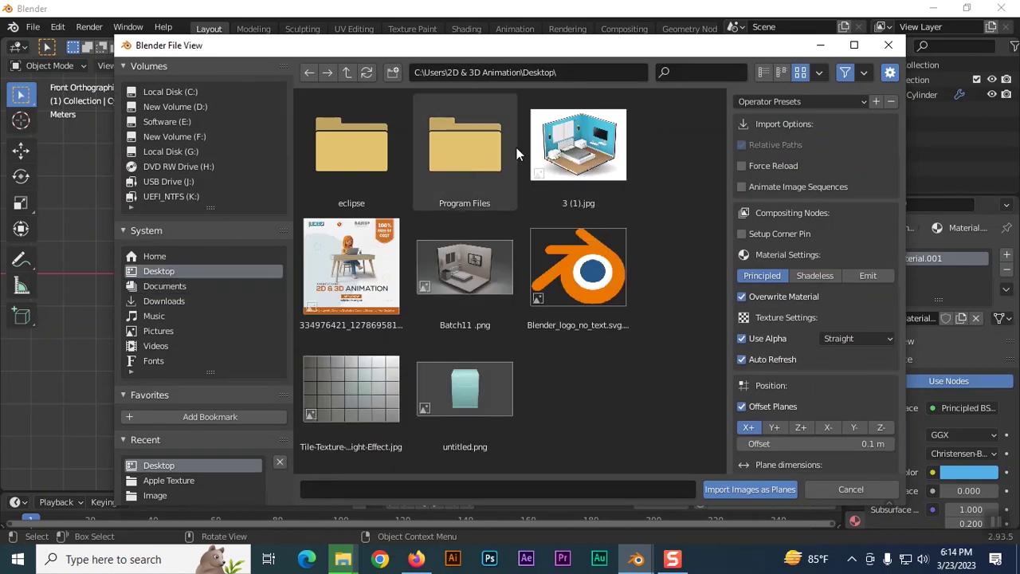
pyautogui.click(581, 288)
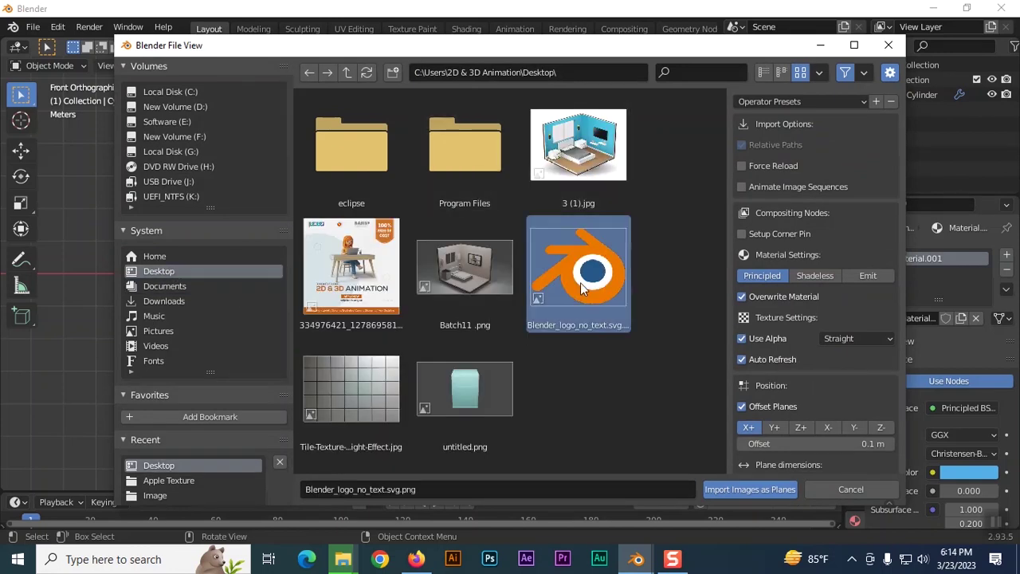
pyautogui.click(742, 489)
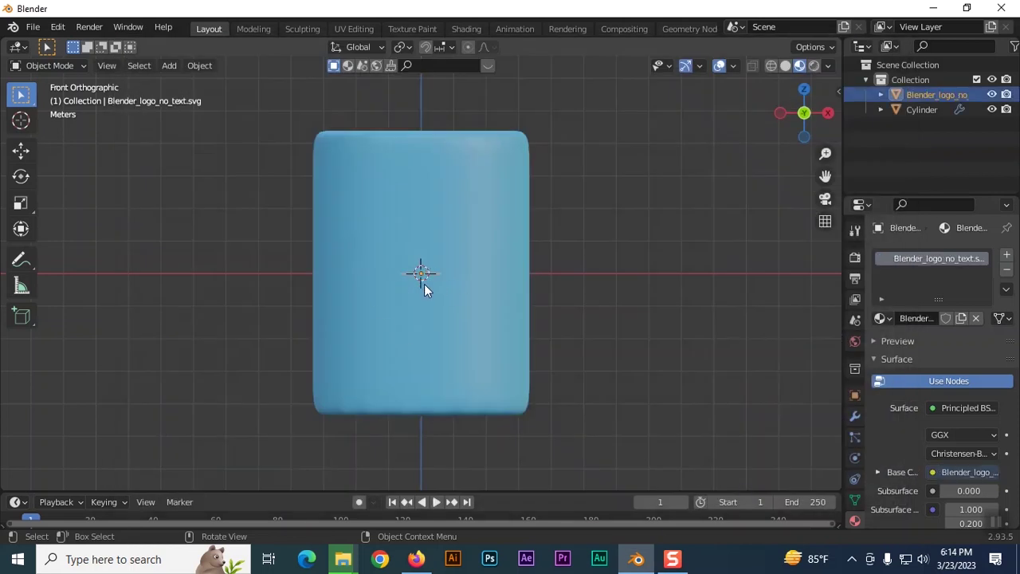
# Step: In Solid shading, move the logo plane -8.3025 m along Y onto the ground before the cylinder
pyautogui.click(784, 65)
pyautogui.moveTo(555, 289); pyautogui.dragTo(606, 335, button='middle')
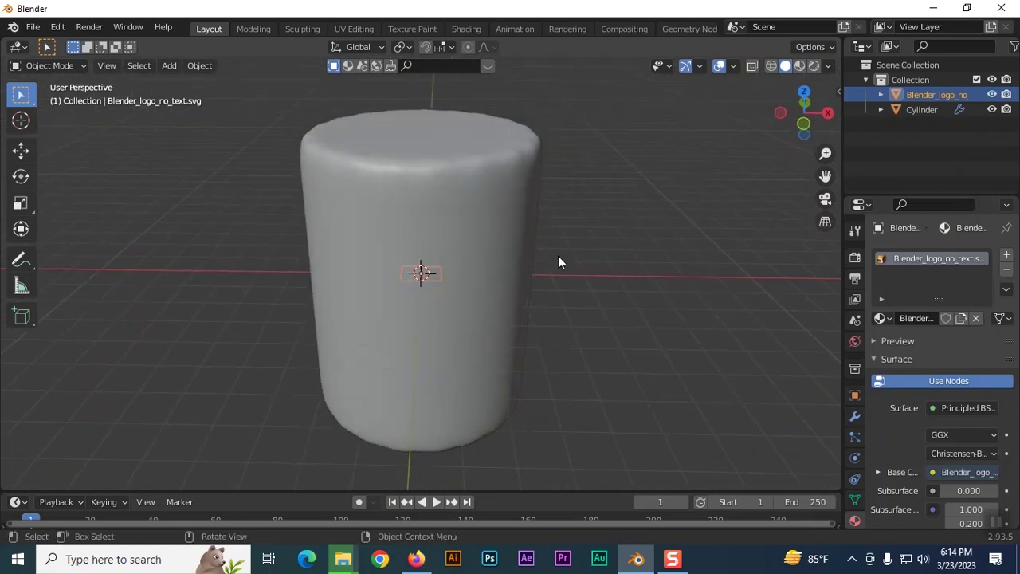
pyautogui.press('g')
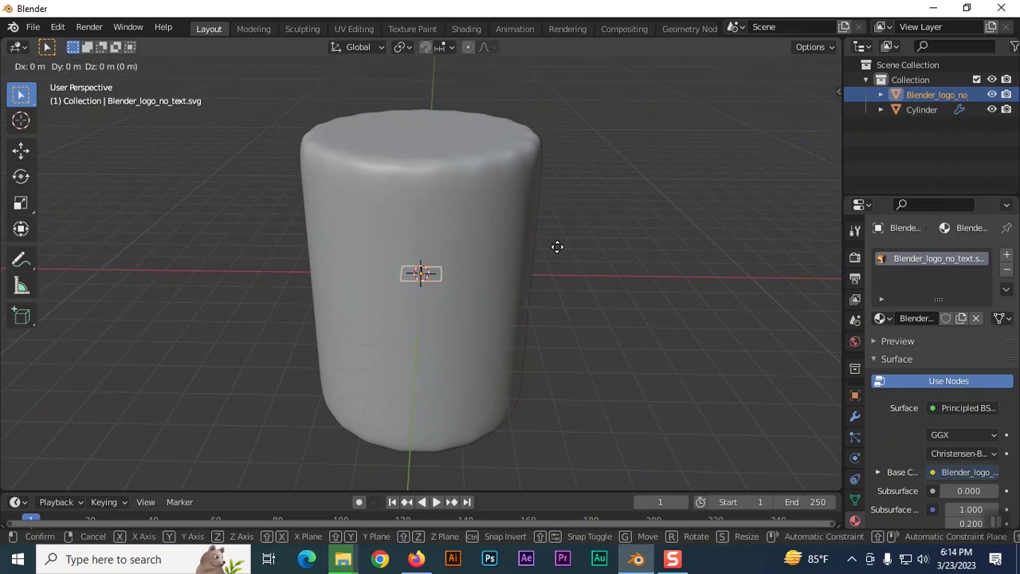
pyautogui.press('y')
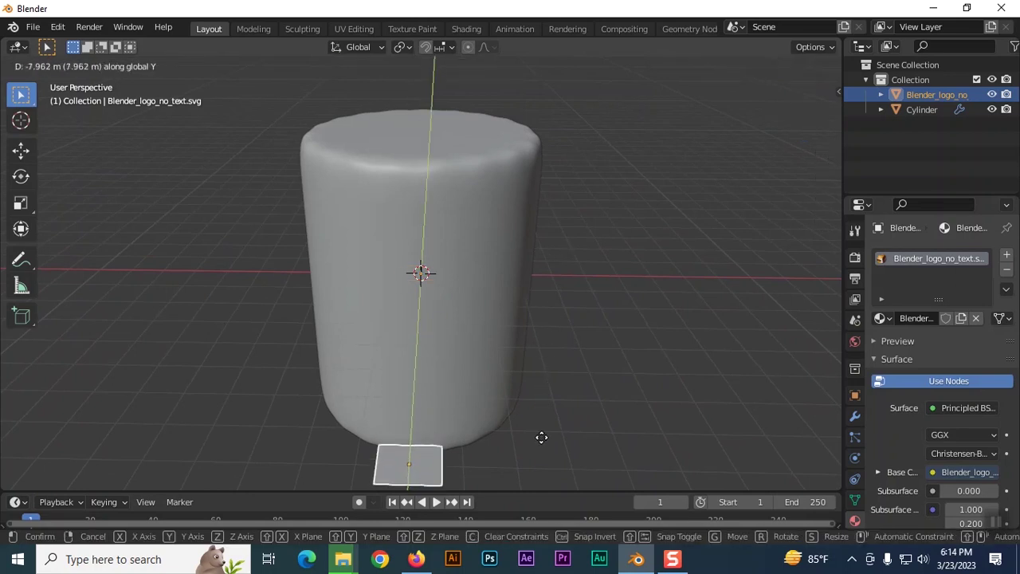
pyautogui.click(545, 458)
pyautogui.moveTo(595, 373); pyautogui.dragTo(605, 291, button='middle')
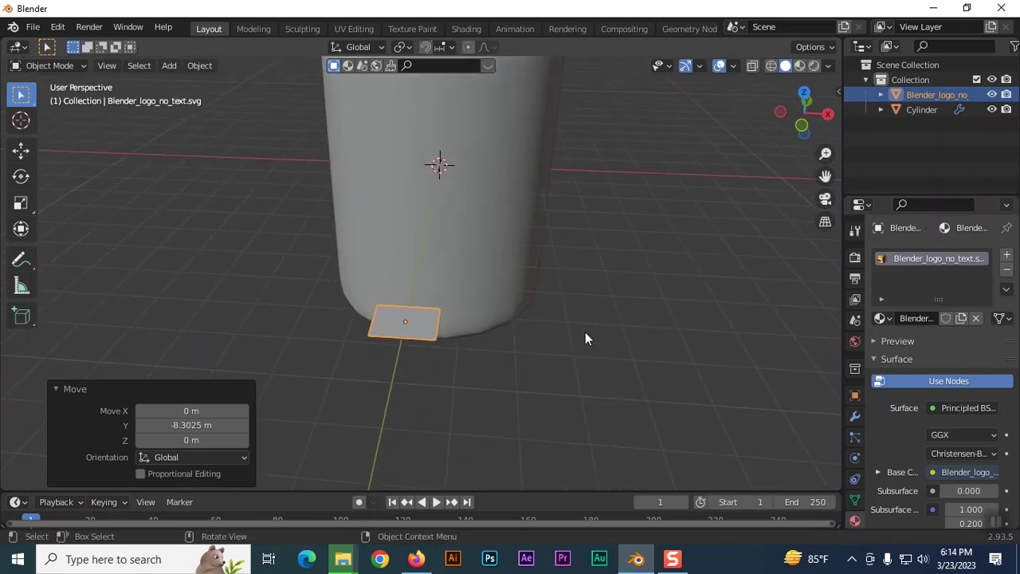
pyautogui.moveTo(585, 334); pyautogui.dragTo(535, 351, button='middle')
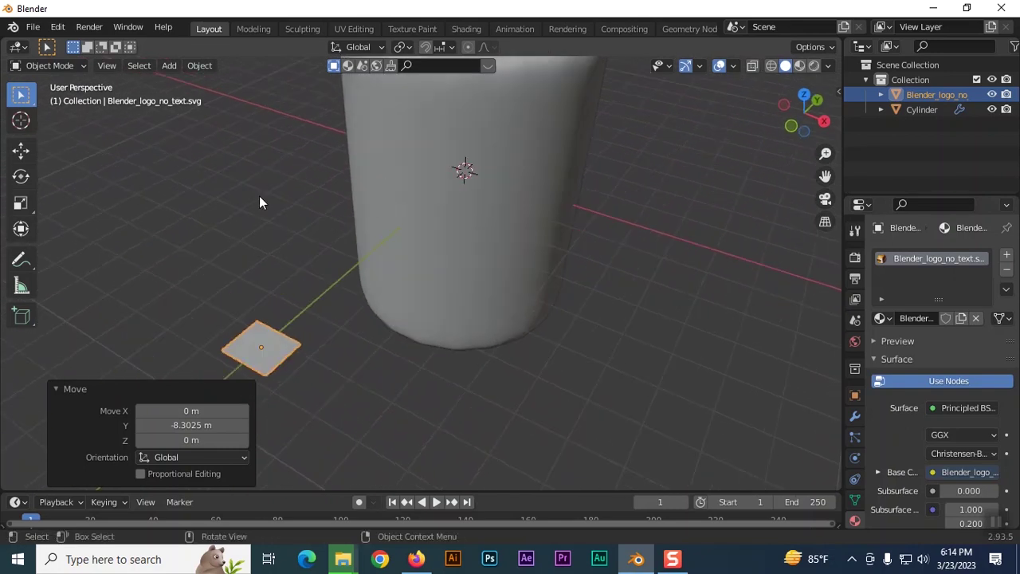
pyautogui.moveTo(523, 353); pyautogui.dragTo(578, 367, button='middle')
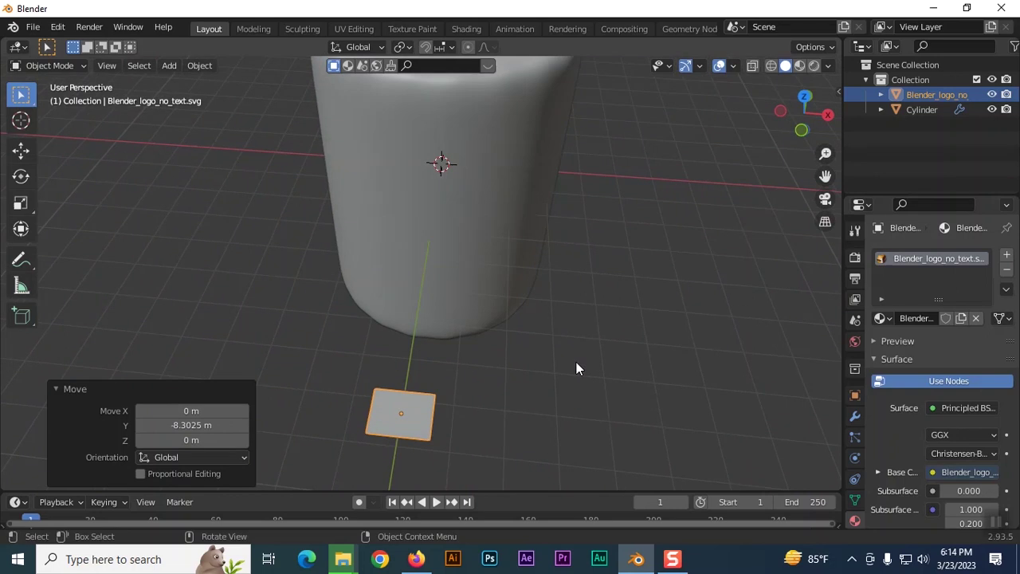
# Step: Switch to Material Preview and rotate the logo plane 90° about X to stand upright
pyautogui.click(800, 67)
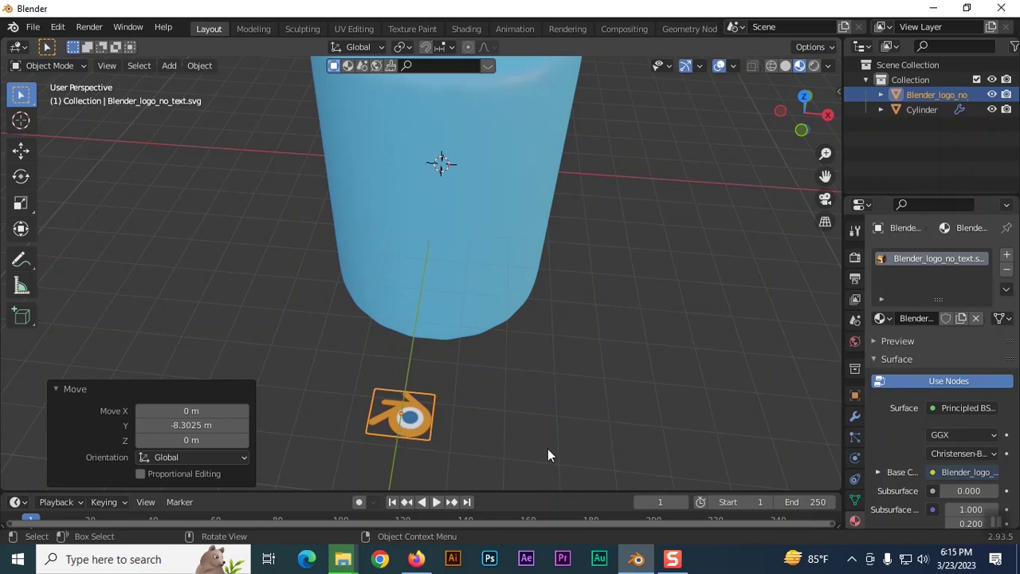
pyautogui.press('r')
pyautogui.press('x')
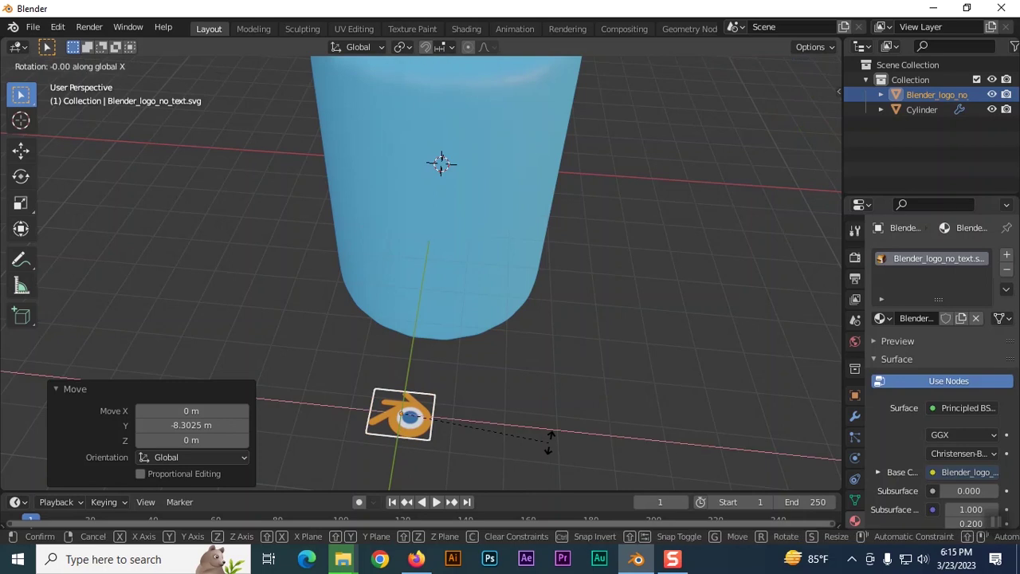
pyautogui.click(533, 78)
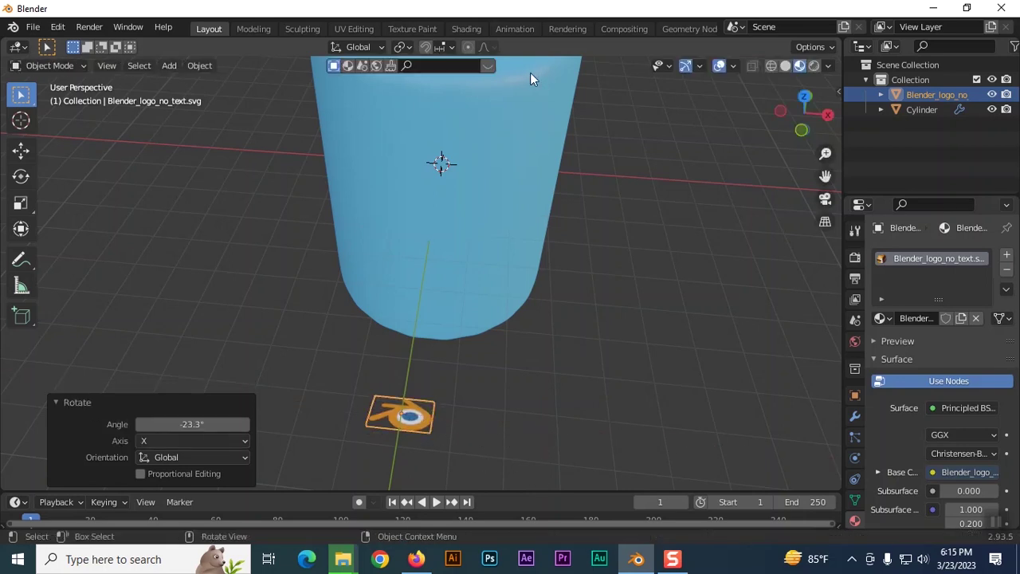
pyautogui.click(213, 427)
pyautogui.write('90')
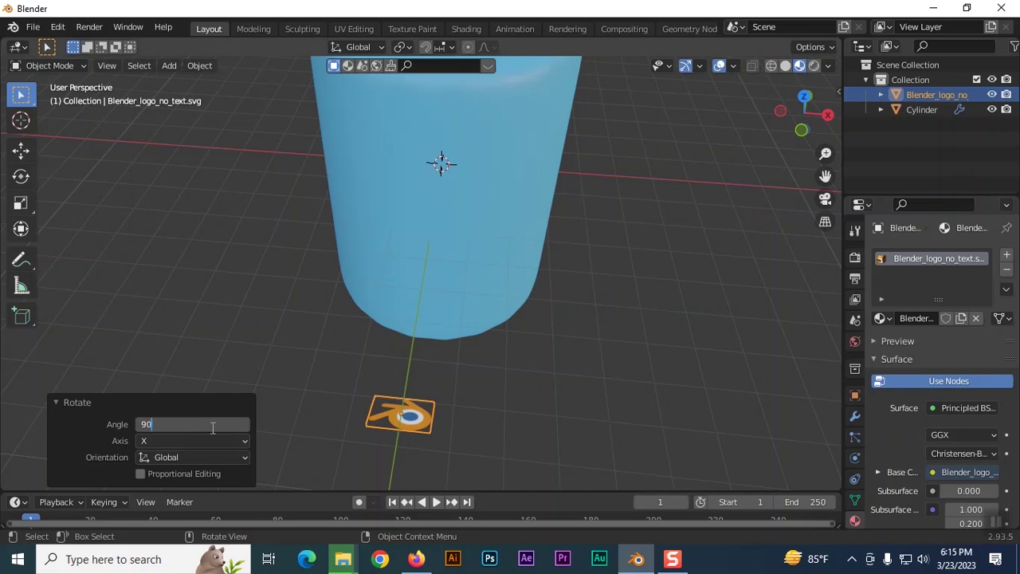
pyautogui.press('Return')
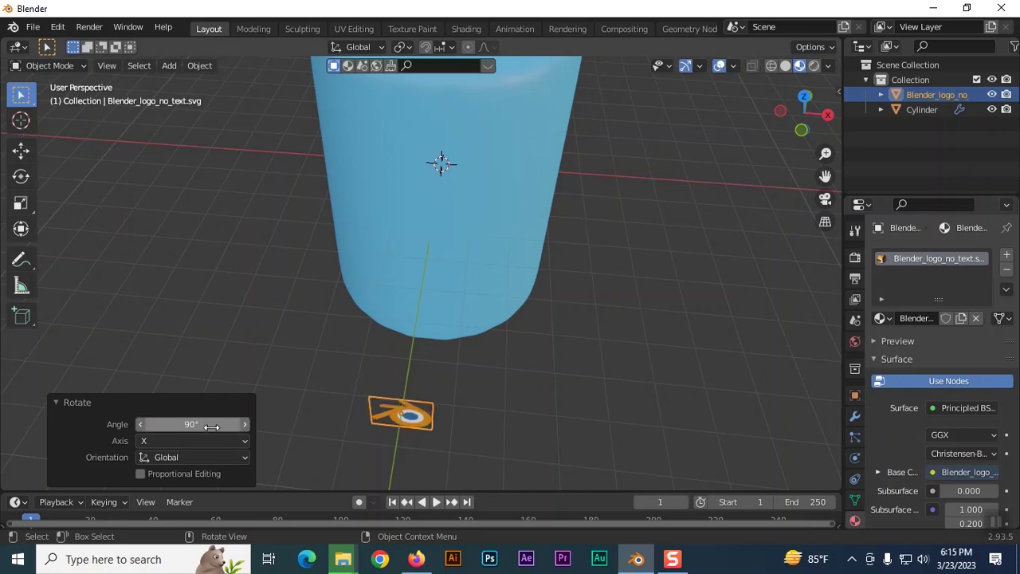
pyautogui.click(304, 419)
pyautogui.click(412, 421)
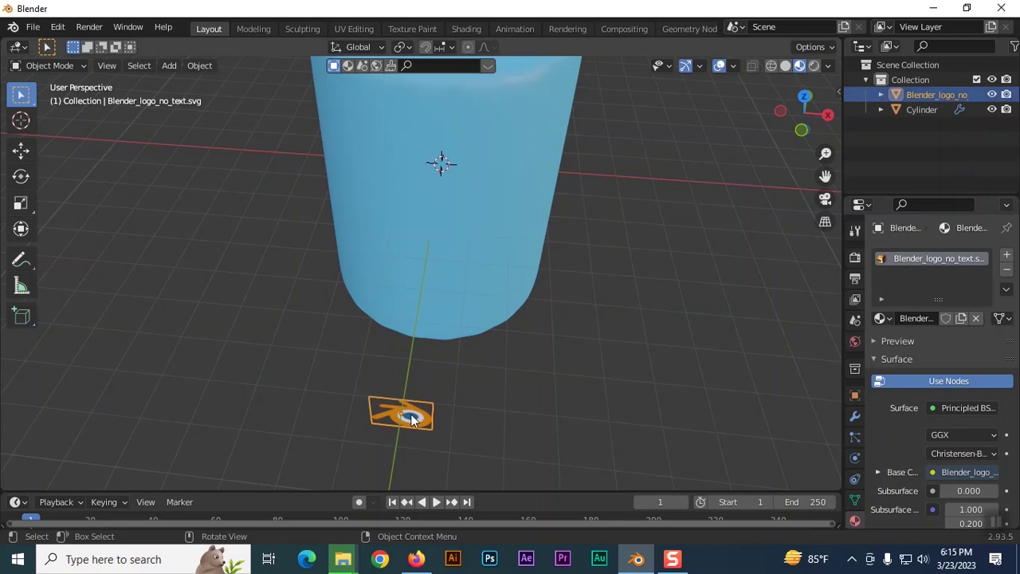
# Step: Raise the logo plane 5.4698 m along Z
pyautogui.press('g')
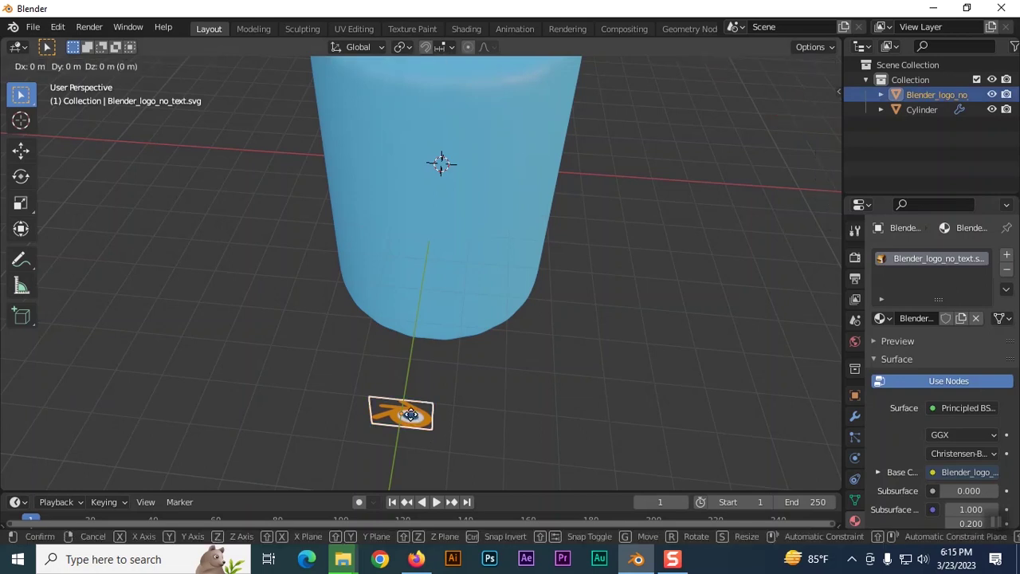
pyautogui.press('z')
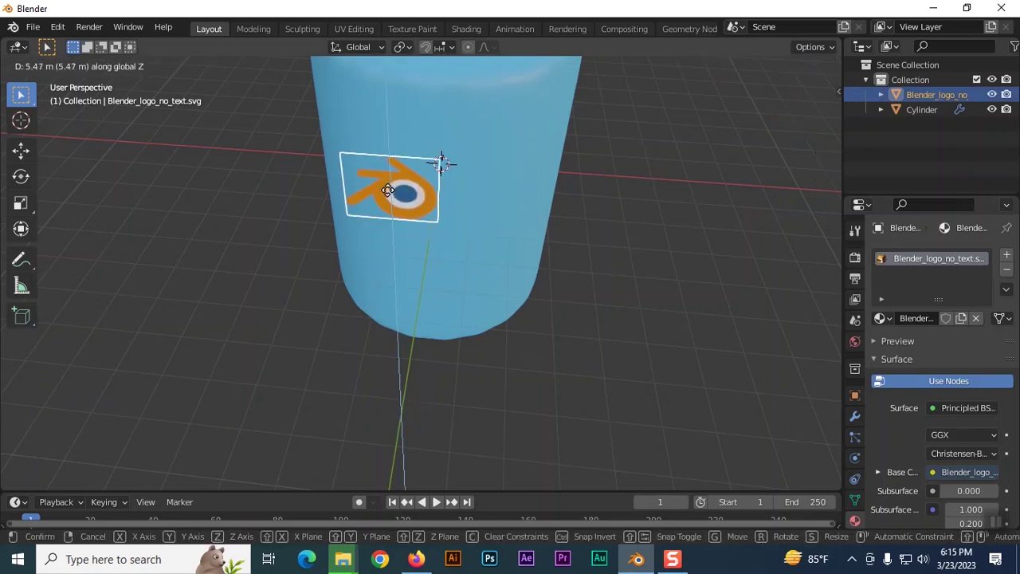
pyautogui.click(386, 193)
pyautogui.moveTo(505, 278); pyautogui.dragTo(605, 368, button='middle')
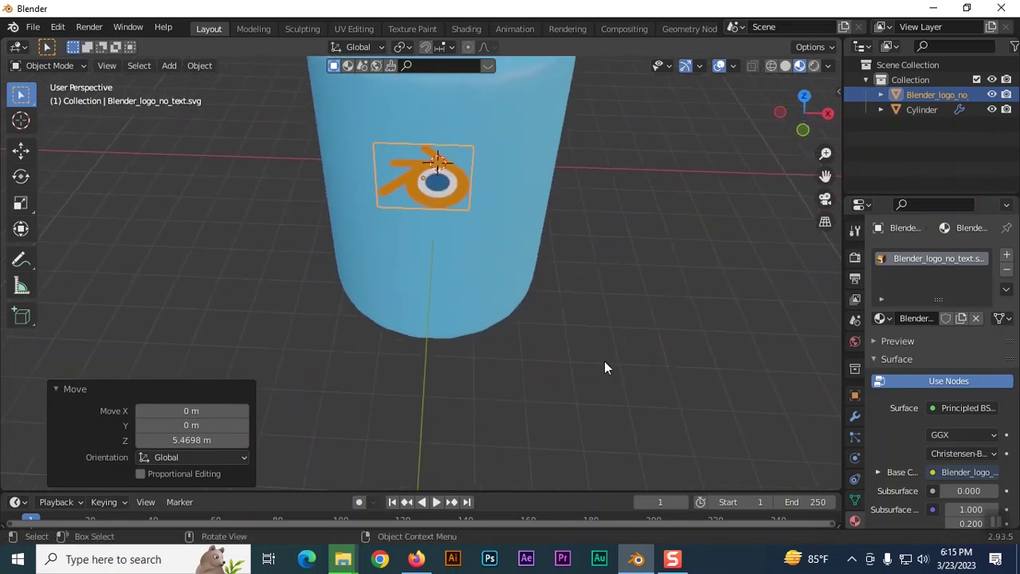
pyautogui.scroll(-4, 614, 386)
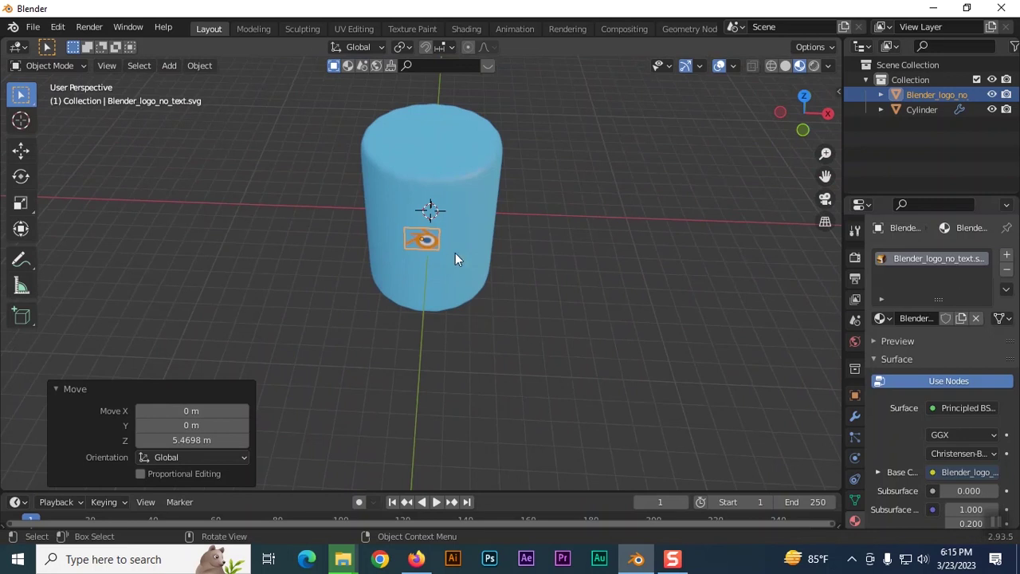
pyautogui.click(432, 245)
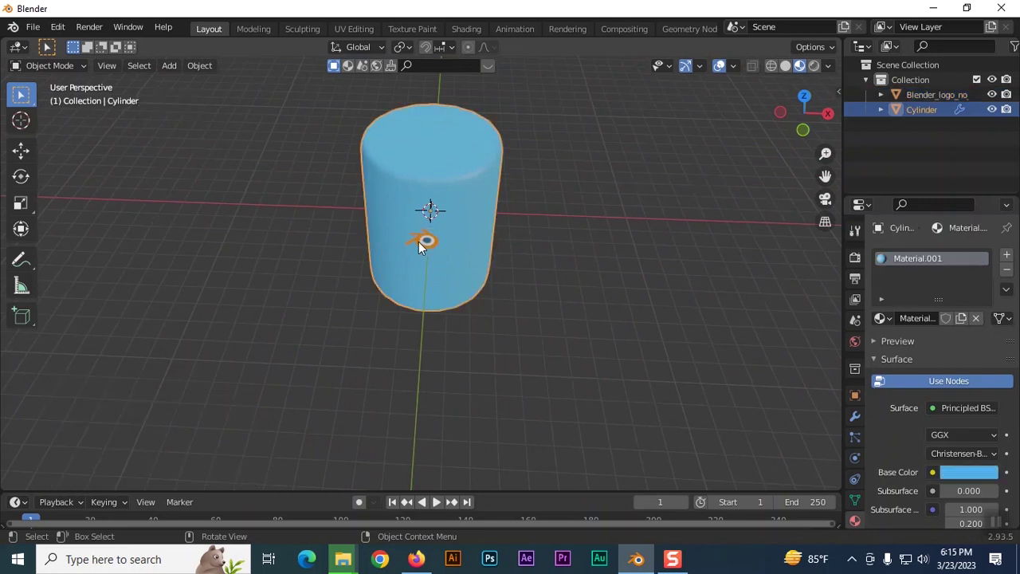
pyautogui.hotkey('ctrl', 'z')
# Step: Scale the logo plane uniformly to 3.232
pyautogui.press('s')
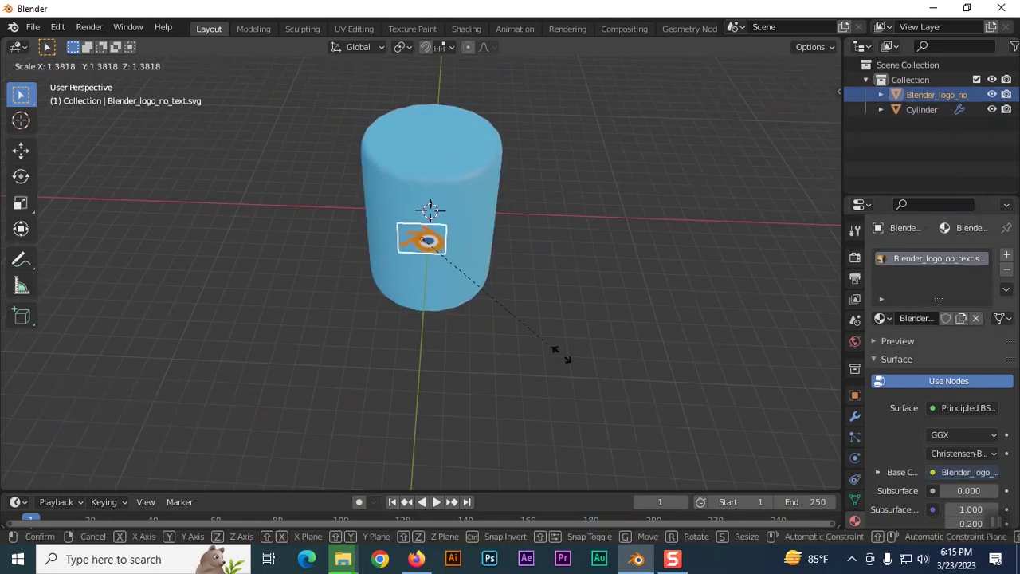
pyautogui.click(769, 452)
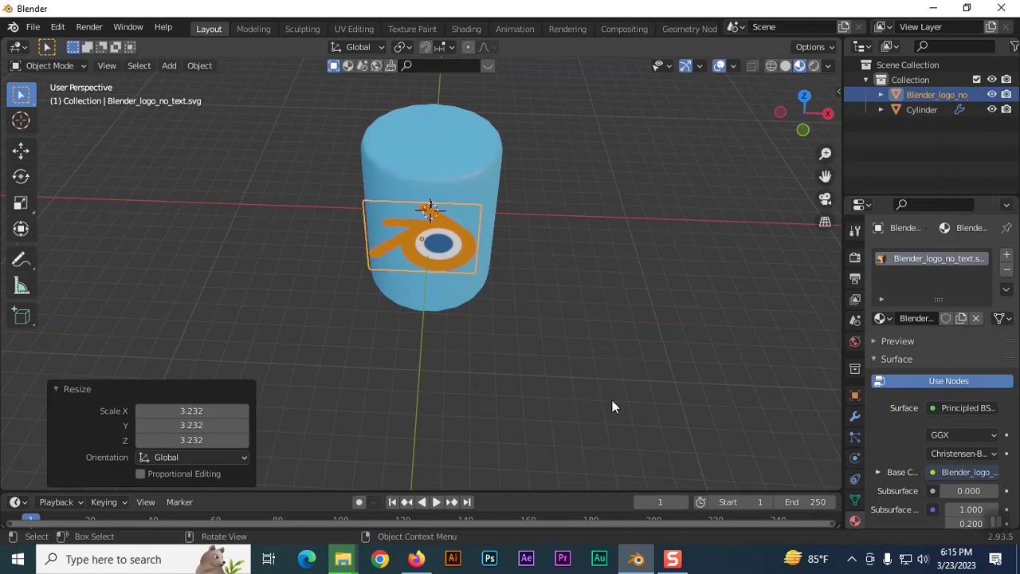
pyautogui.moveTo(613, 400); pyautogui.dragTo(688, 351, button='middle')
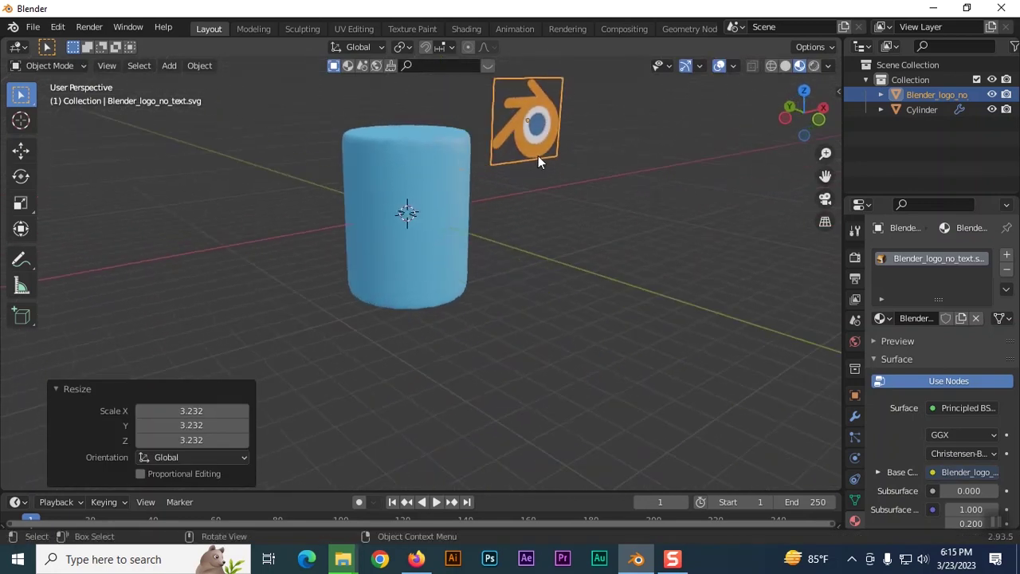
# Step: Move the logo plane -3.9467 m along Z over the cylinder's front, then orbit to face it
pyautogui.press('g')
pyautogui.press('z')
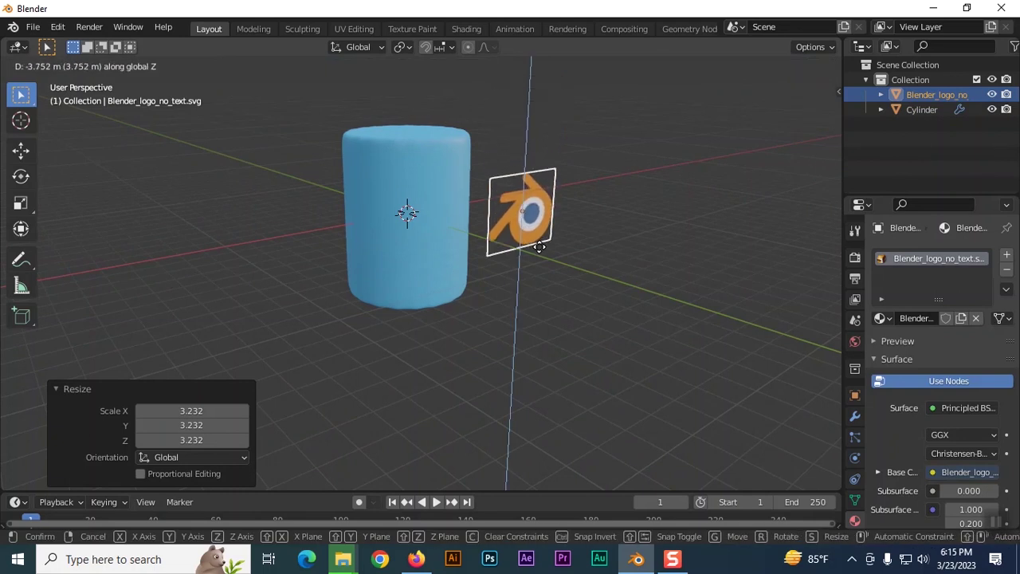
pyautogui.click(540, 249)
pyautogui.moveTo(540, 251); pyautogui.dragTo(610, 314, button='middle')
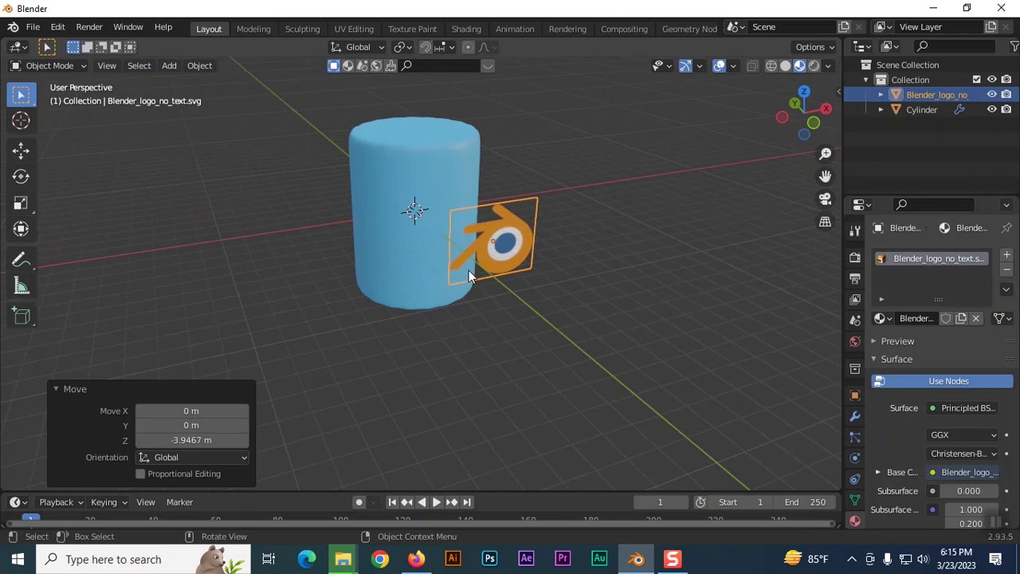
pyautogui.moveTo(606, 270); pyautogui.dragTo(560, 246, button='middle')
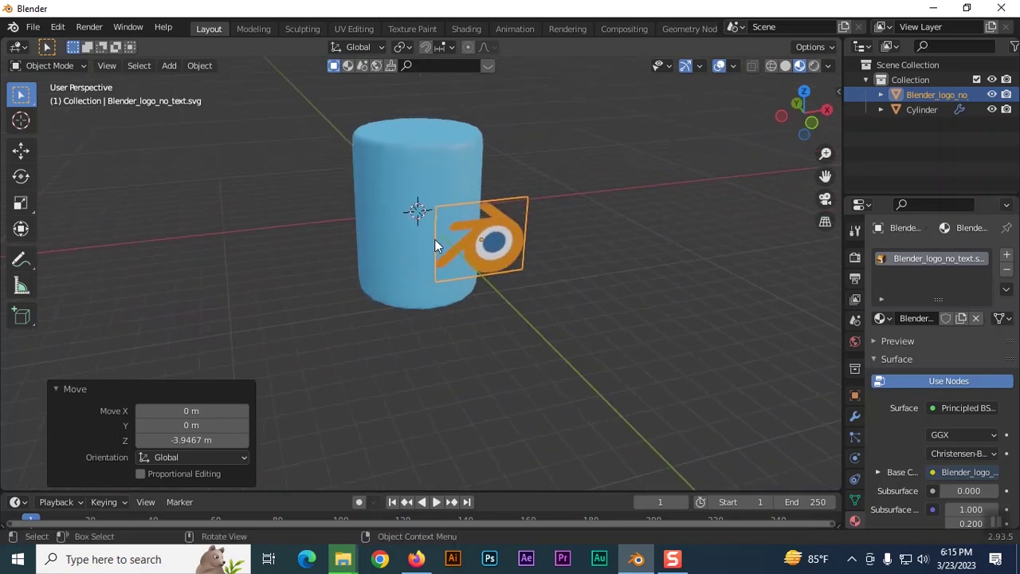
pyautogui.moveTo(571, 297); pyautogui.dragTo(550, 290, button='middle')
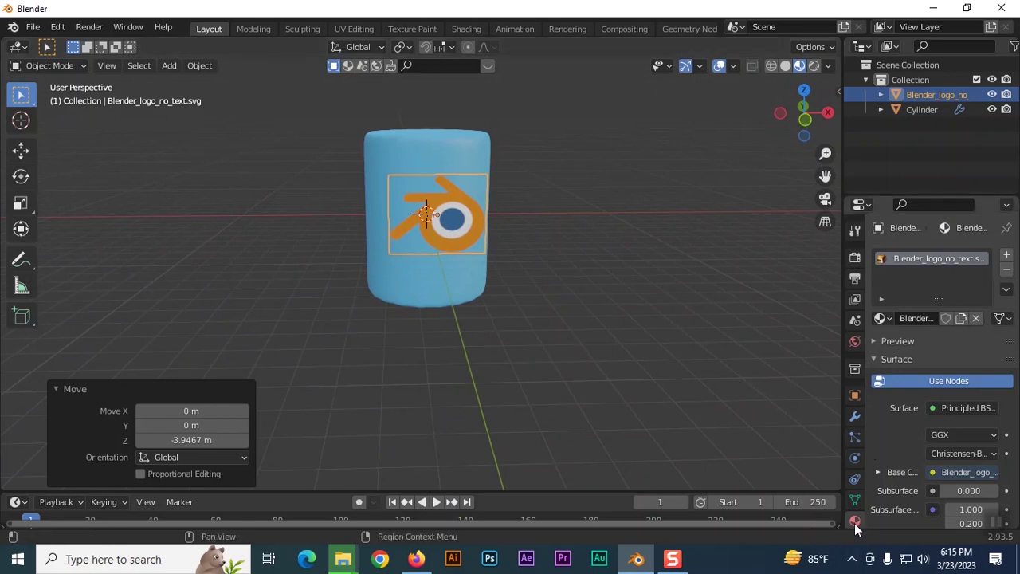
# Step: Set the logo material's Blend Mode to Alpha Blend and check the logo on the cylinder
pyautogui.scroll(-8, 937, 402)
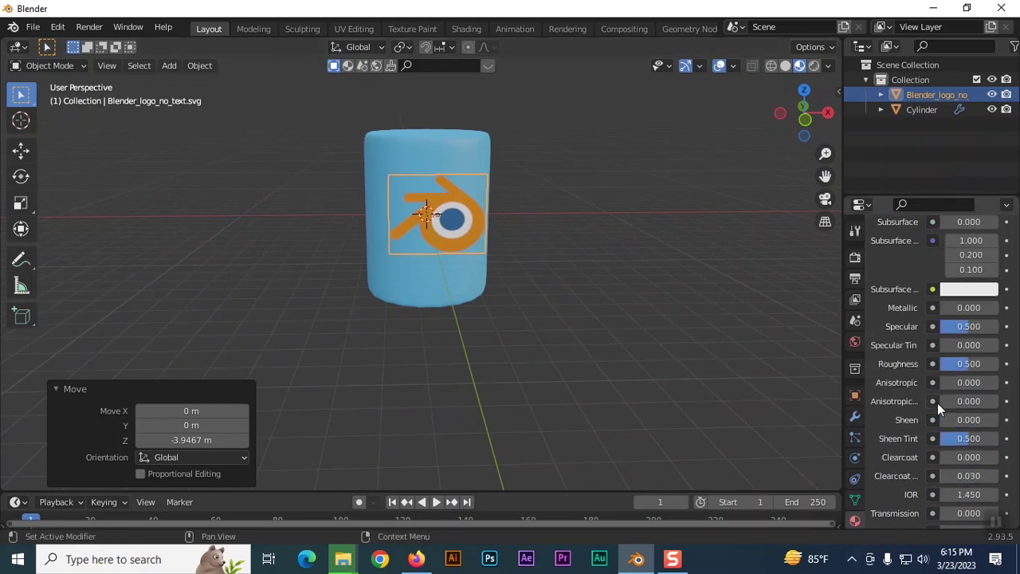
pyautogui.scroll(-9, 937, 403)
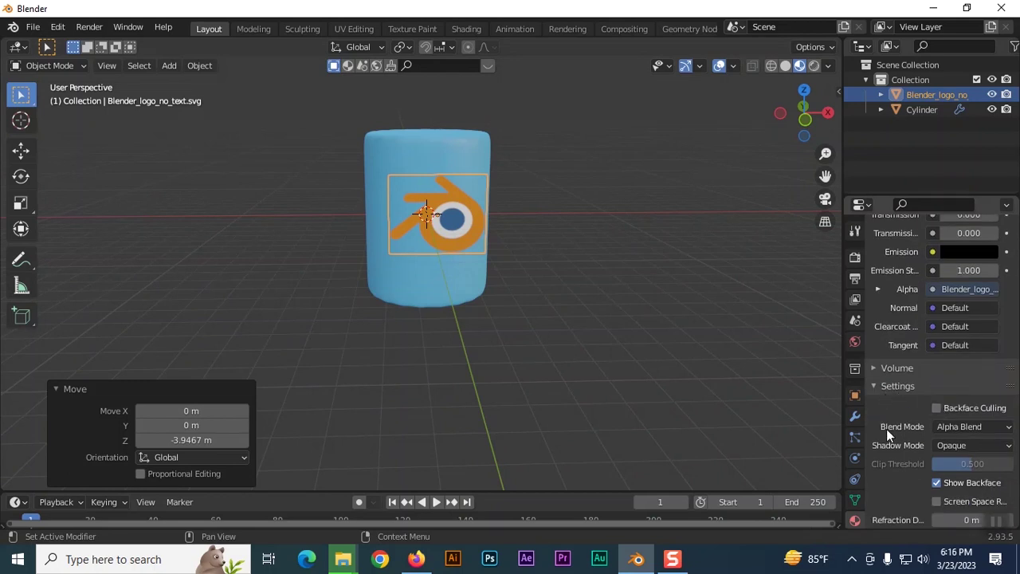
pyautogui.click(998, 428)
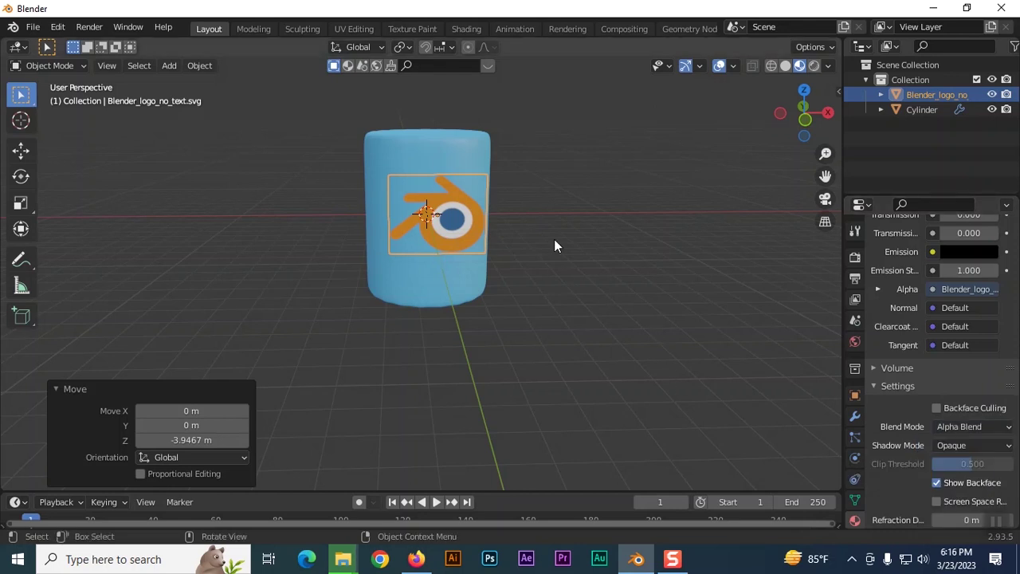
pyautogui.moveTo(597, 267); pyautogui.dragTo(536, 267, button='middle')
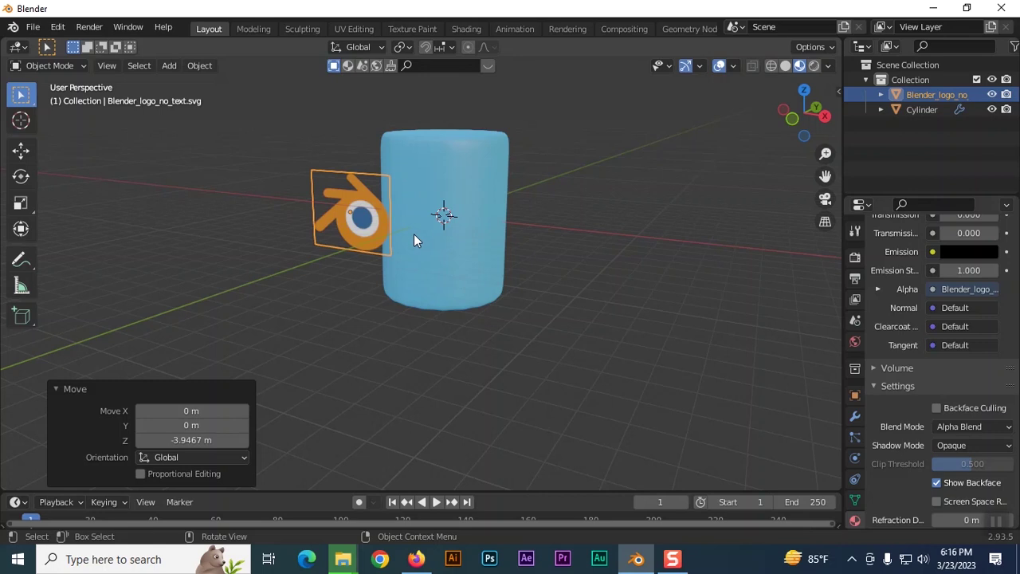
pyautogui.moveTo(593, 338); pyautogui.dragTo(647, 340, button='middle')
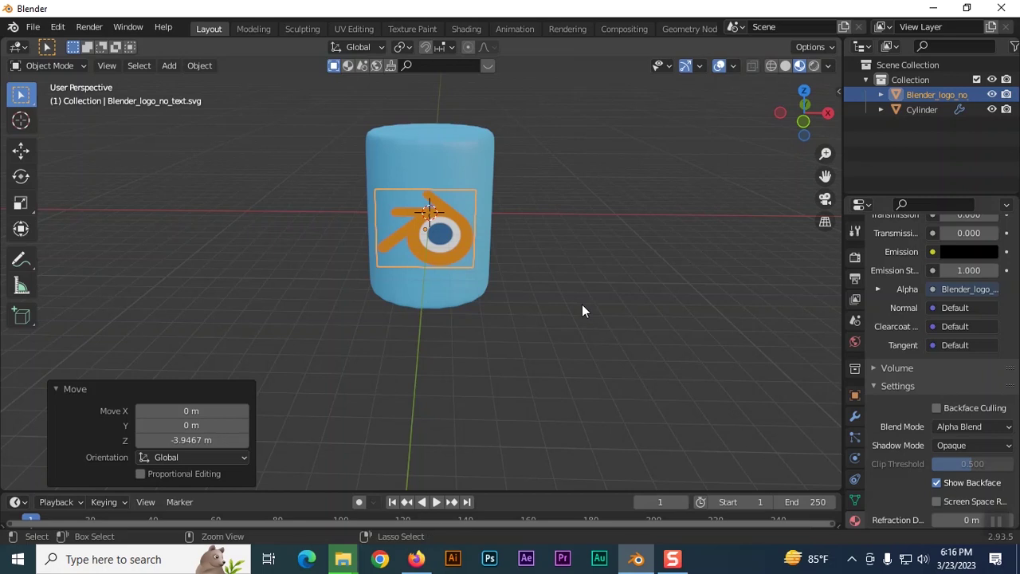
# Step: Apply Rotation & Scale to the logo plane with Ctrl+A
pyautogui.hotkey('ctrl', 'a')
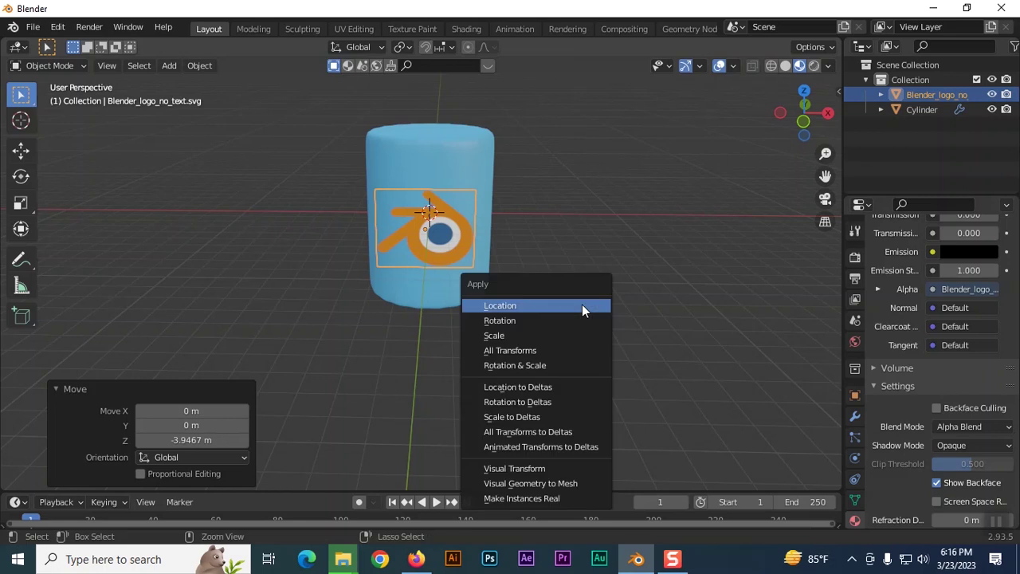
pyautogui.click(523, 366)
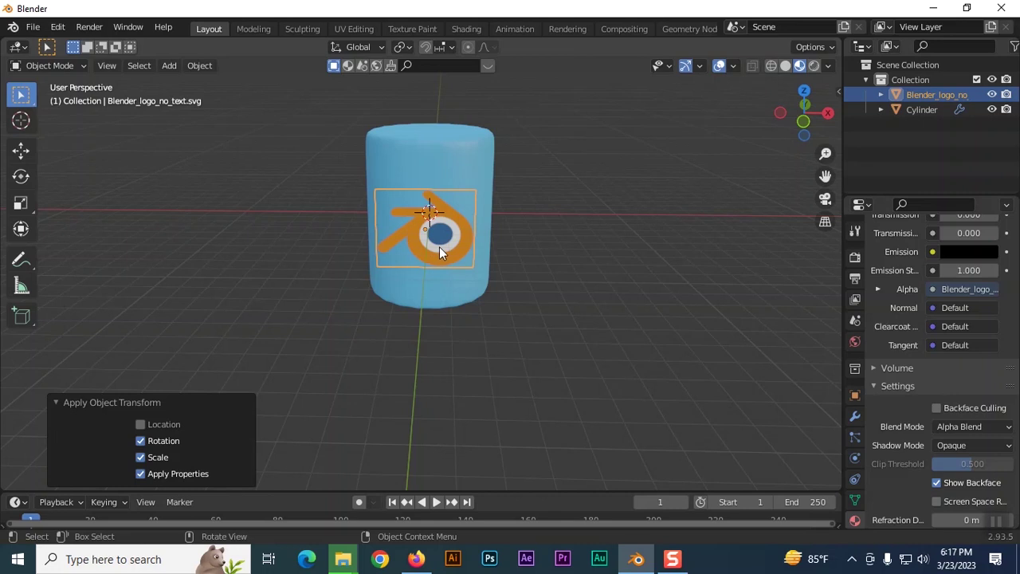
pyautogui.click(56, 401)
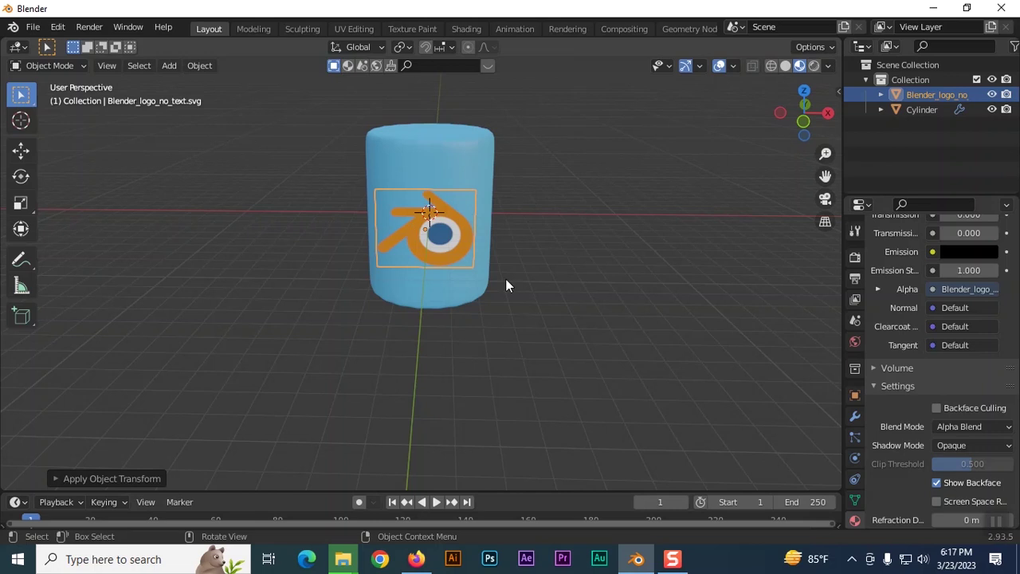
# Step: Zoom in and pan so the cylinder and logo plane fill the view
pyautogui.scroll(3, 510, 337)
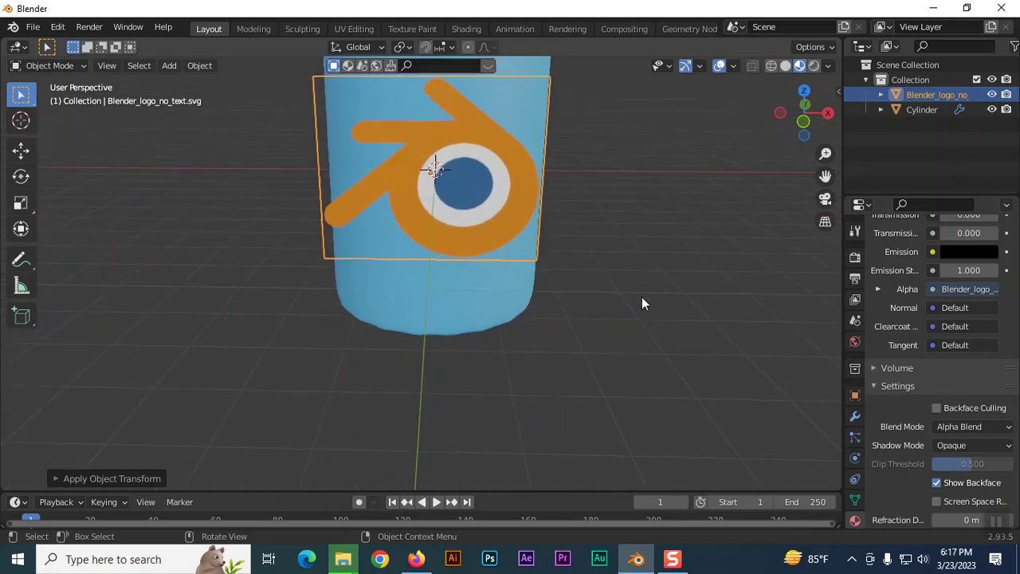
pyautogui.keyDown('shift'); pyautogui.moveTo(641, 296); pyautogui.dragTo(643, 355, button='middle'); pyautogui.keyUp('shift')
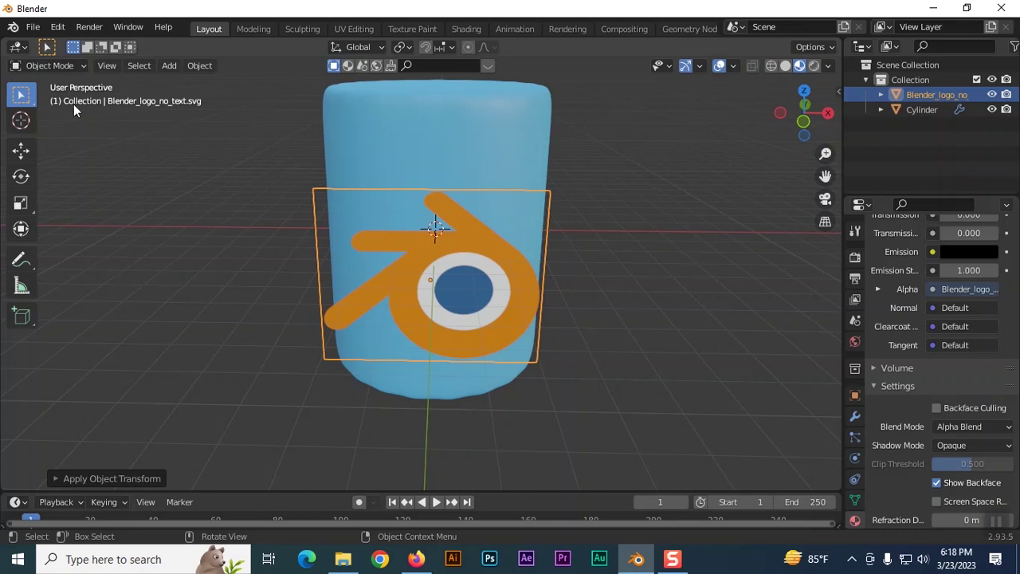
# Step: In Edit Mode, loop-cut the logo plane with 3 cuts
pyautogui.press('Tab')
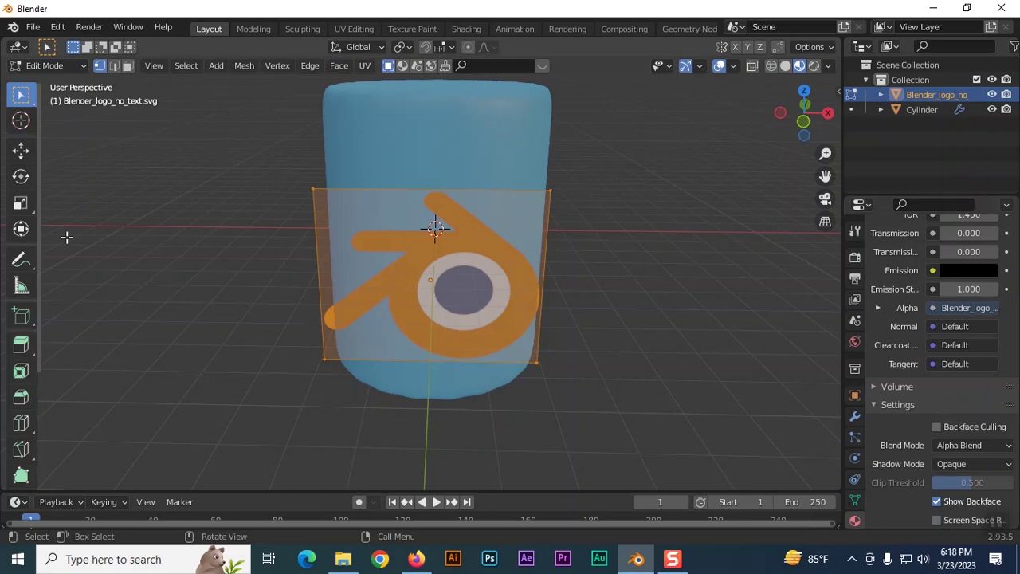
pyautogui.click(22, 426)
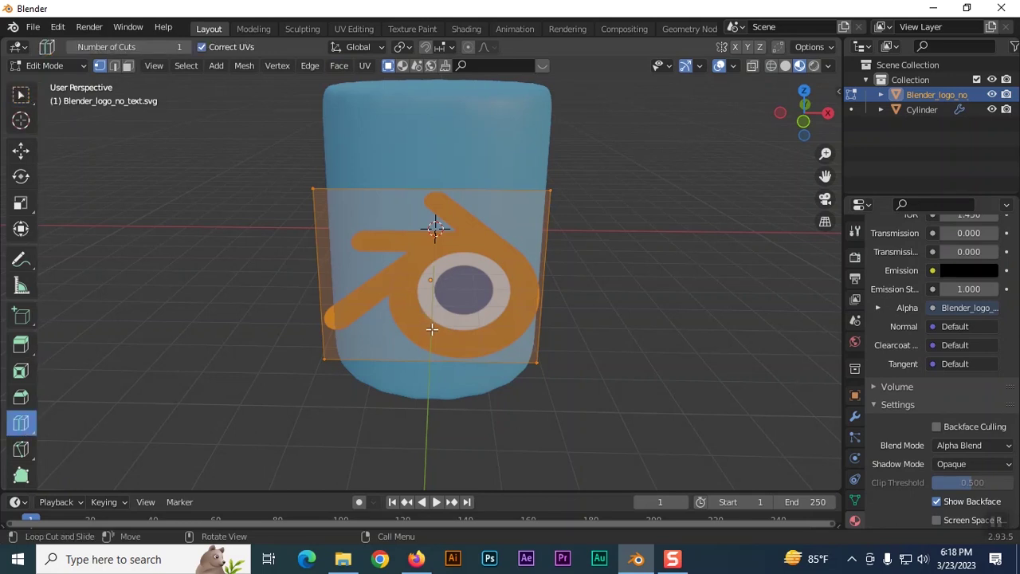
pyautogui.click(431, 349)
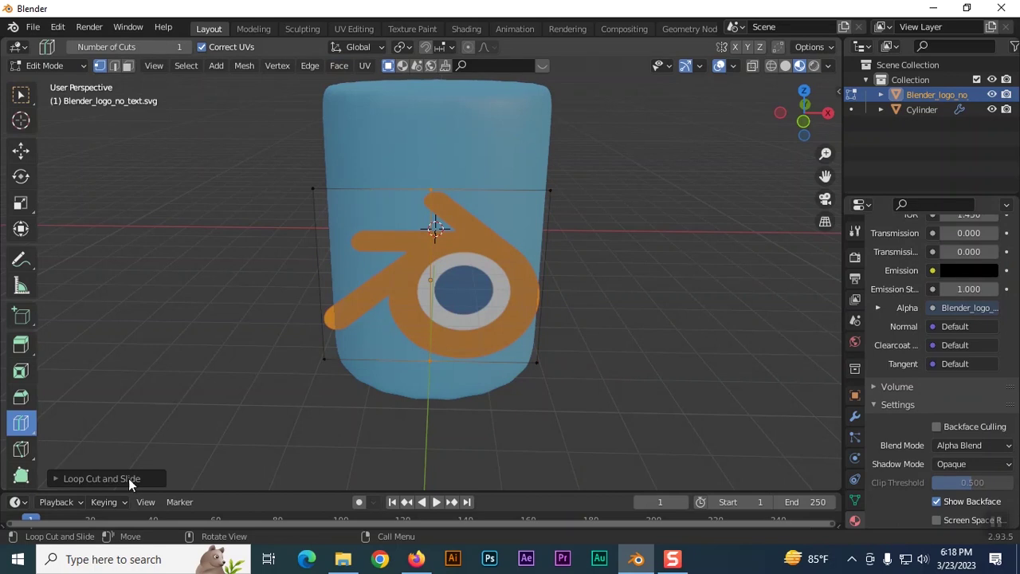
pyautogui.click(57, 478)
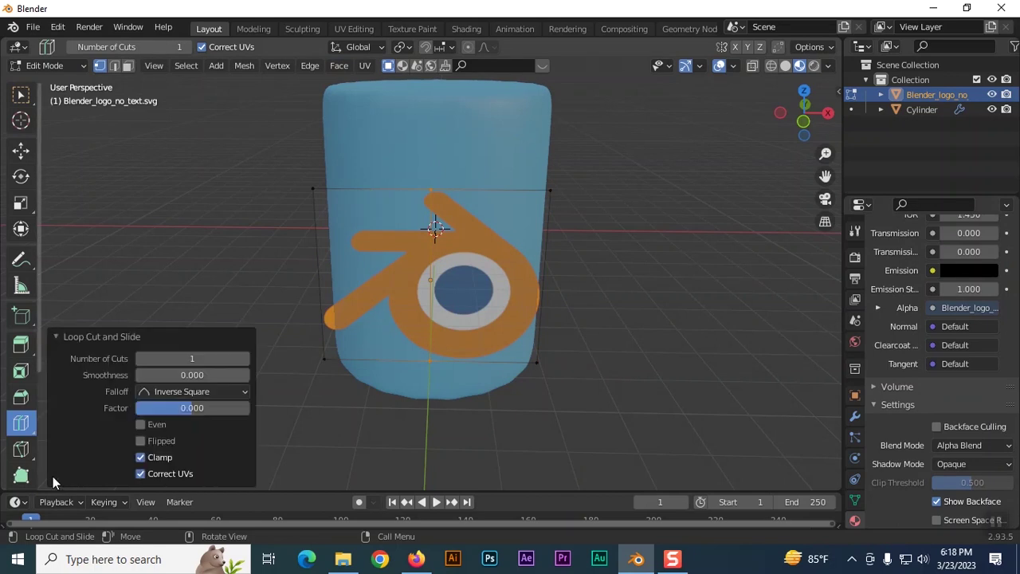
pyautogui.click(245, 359)
pyautogui.click(246, 359)
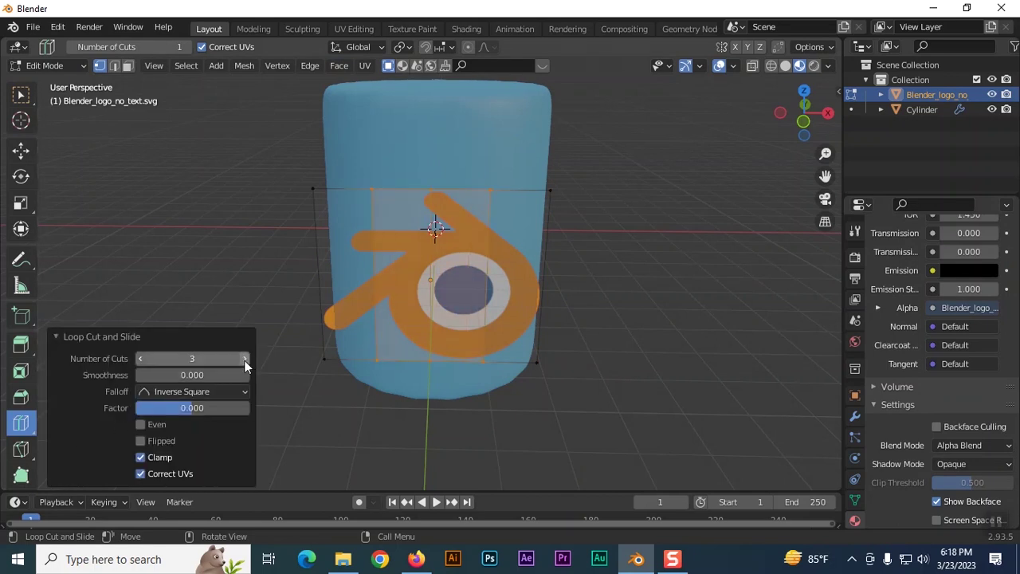
# Step: Box-select all vertices of the logo plane
pyautogui.click(22, 97)
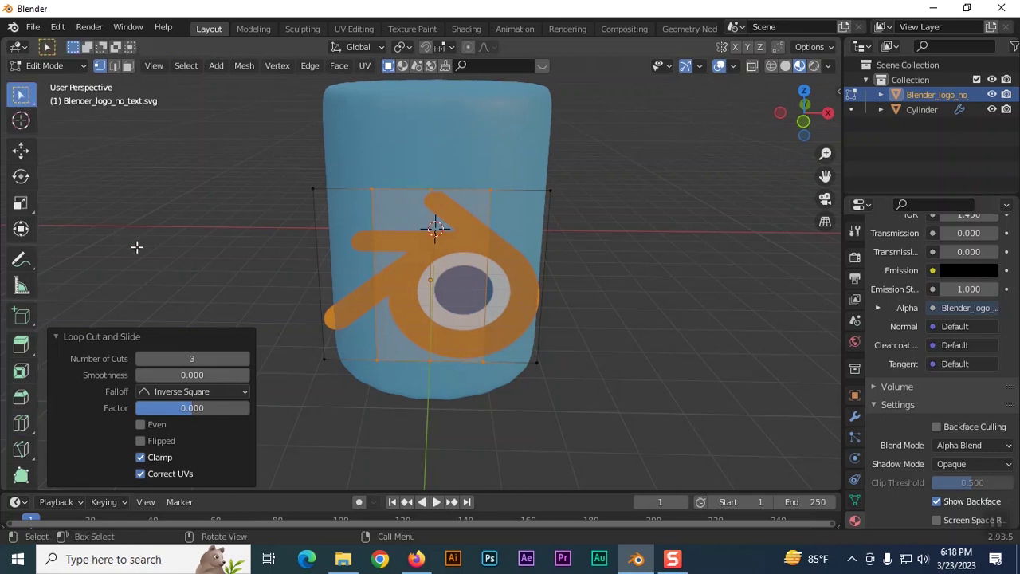
pyautogui.click(137, 248)
pyautogui.moveTo(296, 177); pyautogui.dragTo(650, 409)
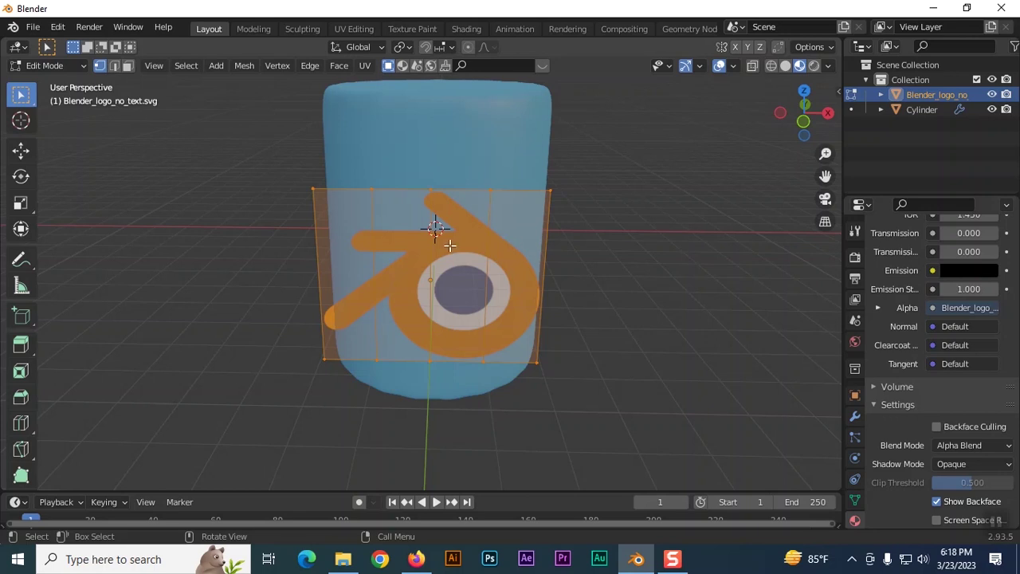
# Step: Subdivide the selected logo mesh with 10 cuts and return to Object Mode
pyautogui.rightClick(396, 259)
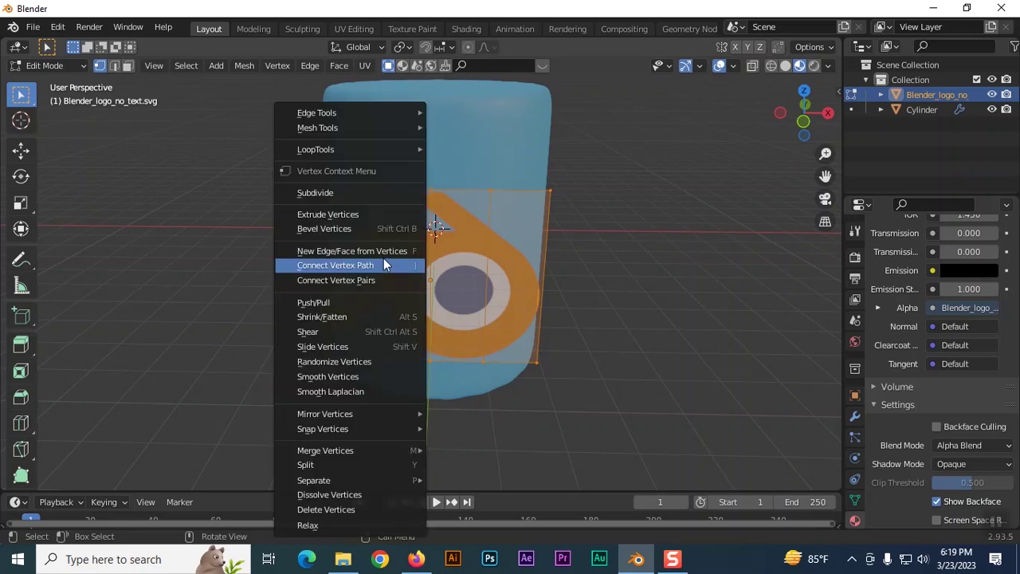
pyautogui.click(311, 192)
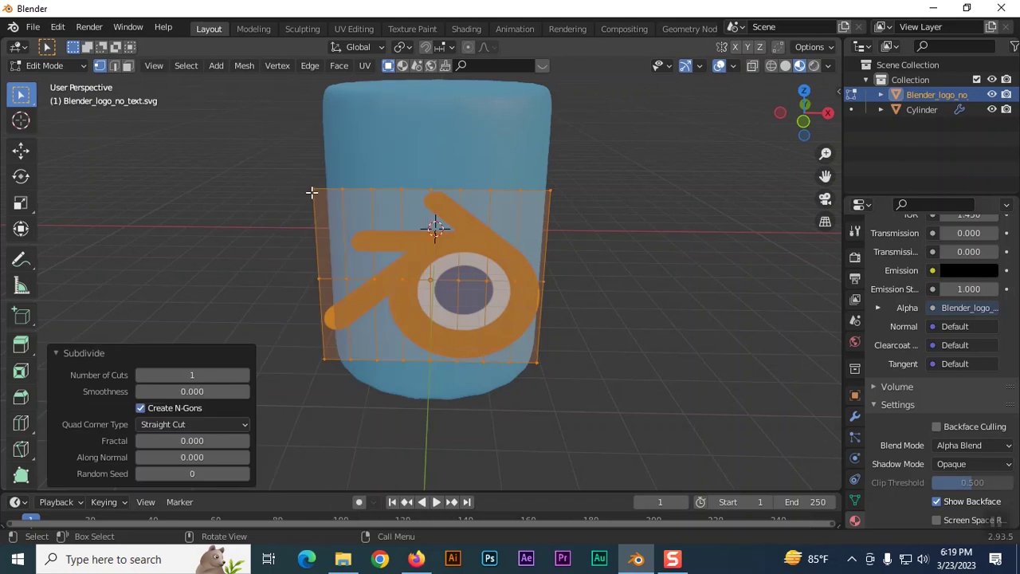
pyautogui.click(245, 374)
pyautogui.click(244, 375)
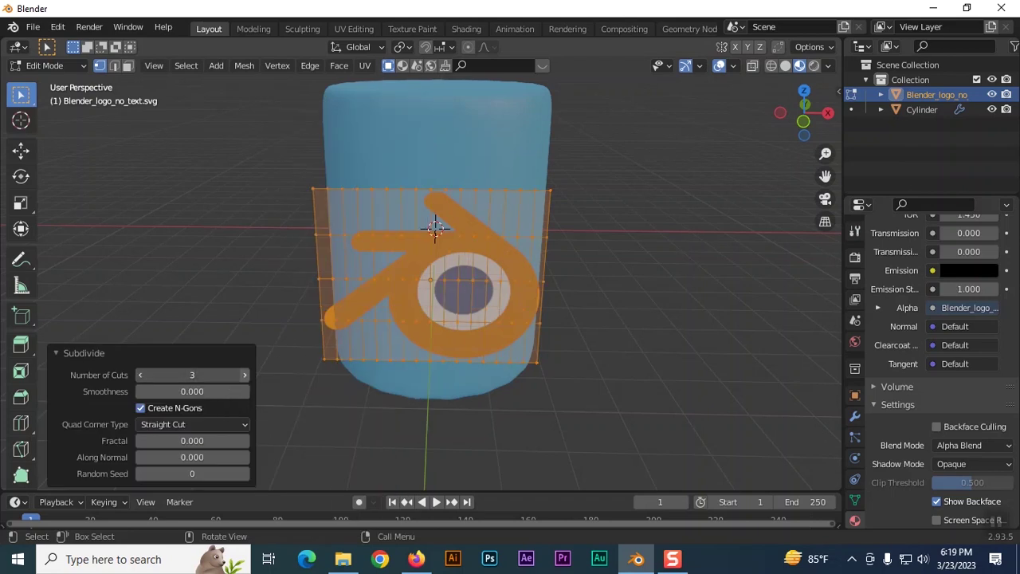
pyautogui.click(245, 374)
pyautogui.click(245, 375)
pyautogui.click(244, 375)
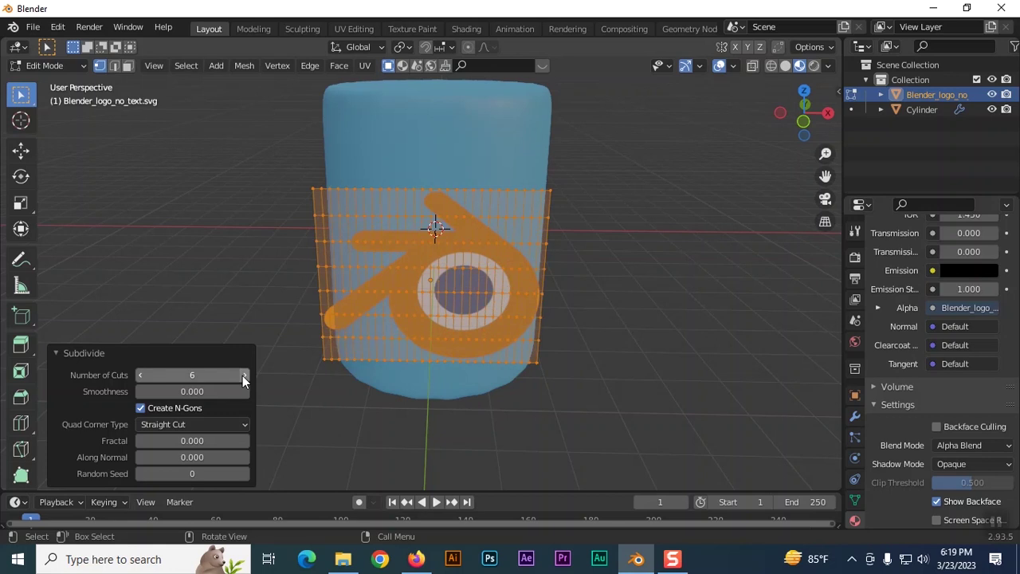
pyautogui.click(245, 374)
pyautogui.click(245, 375)
pyautogui.click(245, 375)
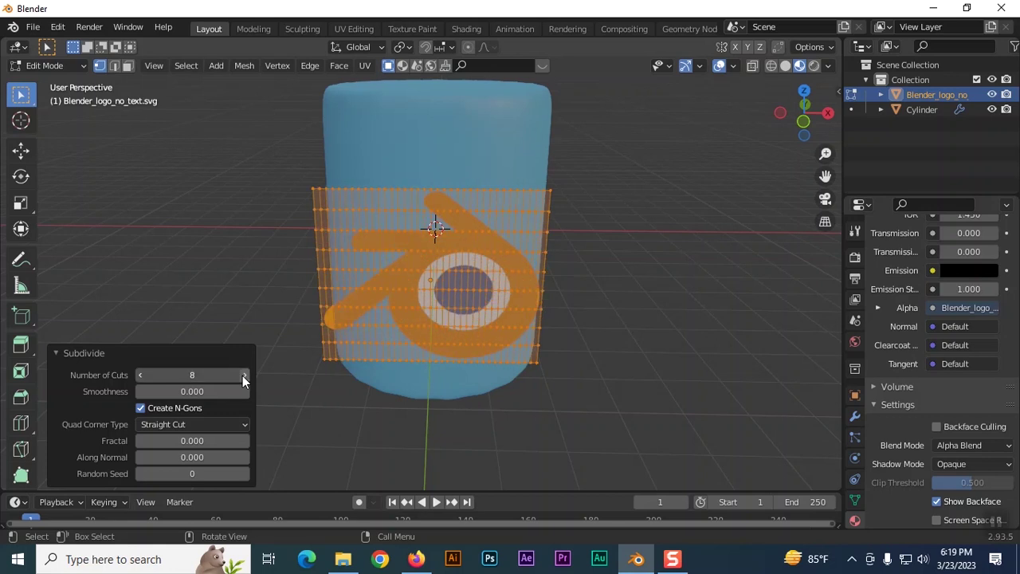
pyautogui.click(245, 374)
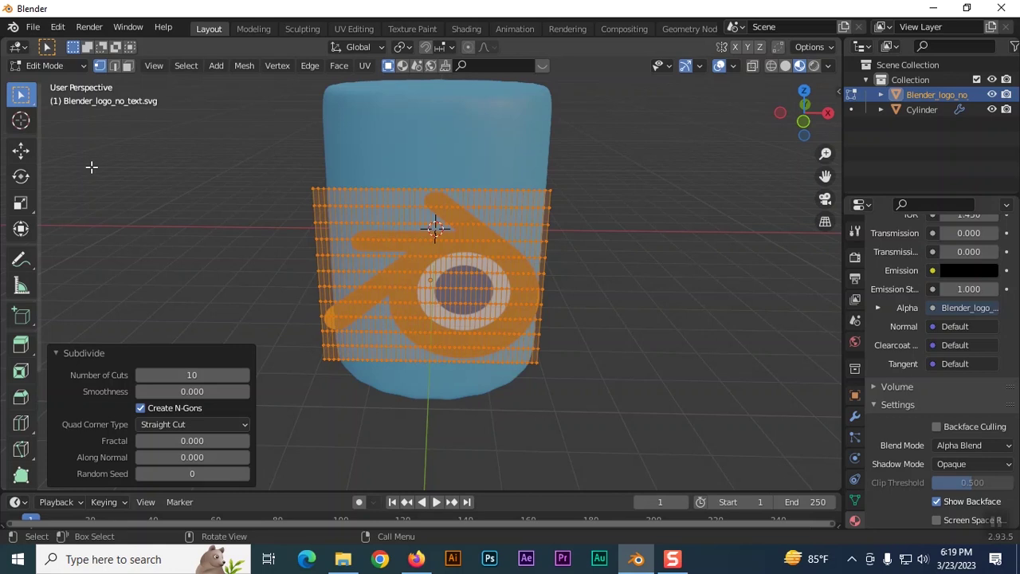
pyautogui.press('Tab')
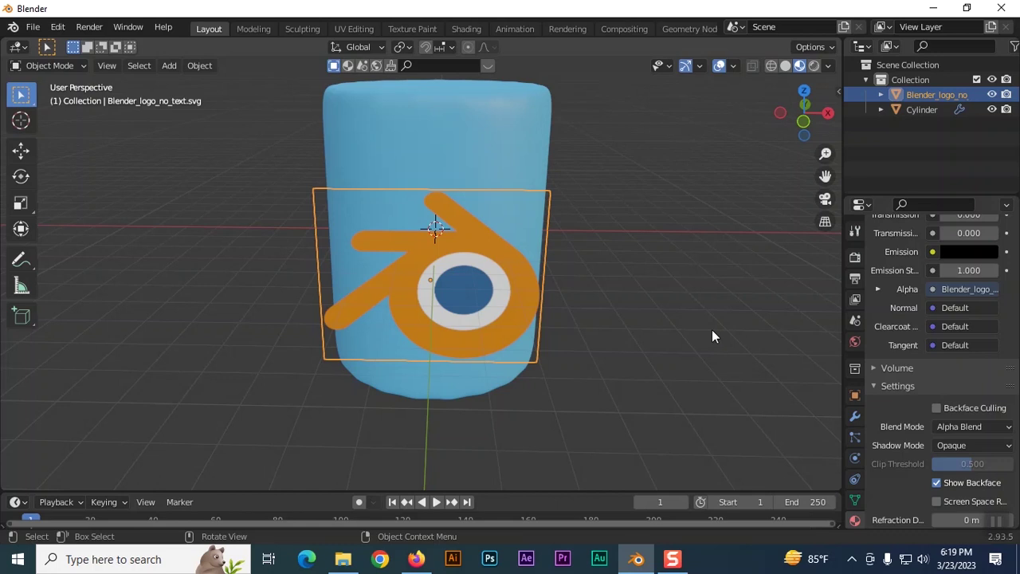
pyautogui.click(21, 152)
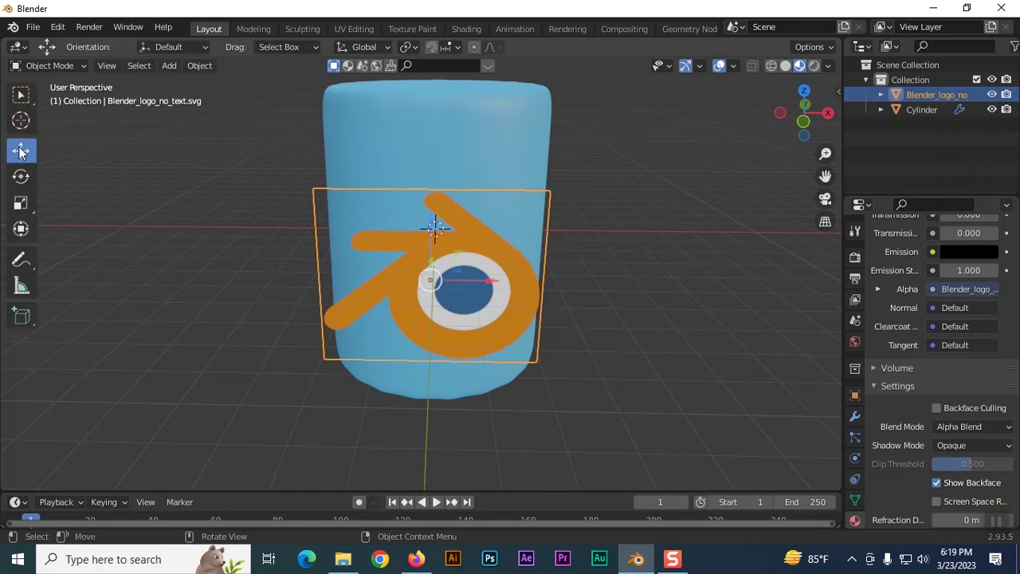
pyautogui.moveTo(688, 352); pyautogui.dragTo(663, 350, button='middle')
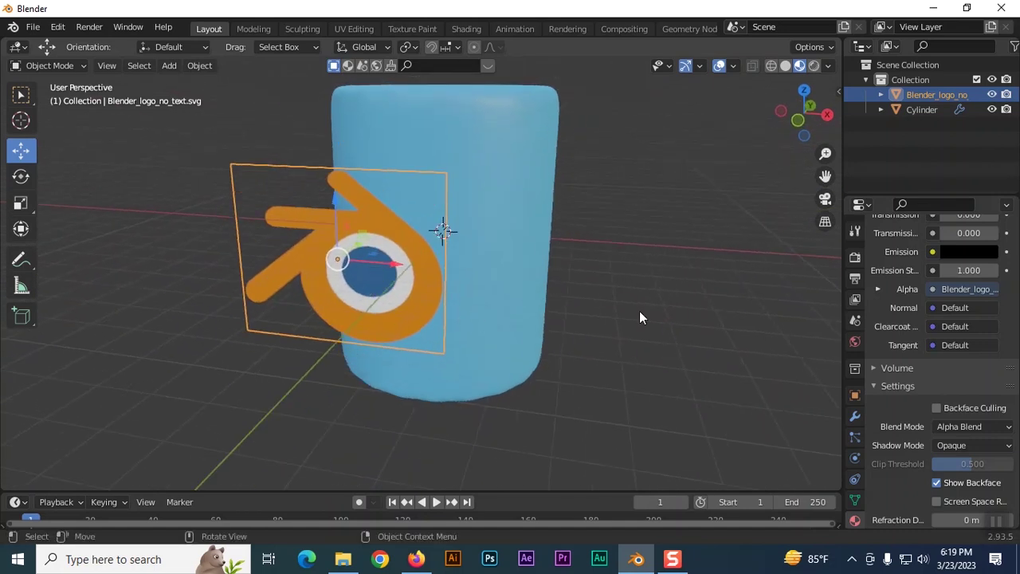
pyautogui.moveTo(640, 312); pyautogui.dragTo(753, 314, button='middle')
pyautogui.moveTo(677, 389); pyautogui.dragTo(692, 380, button='middle')
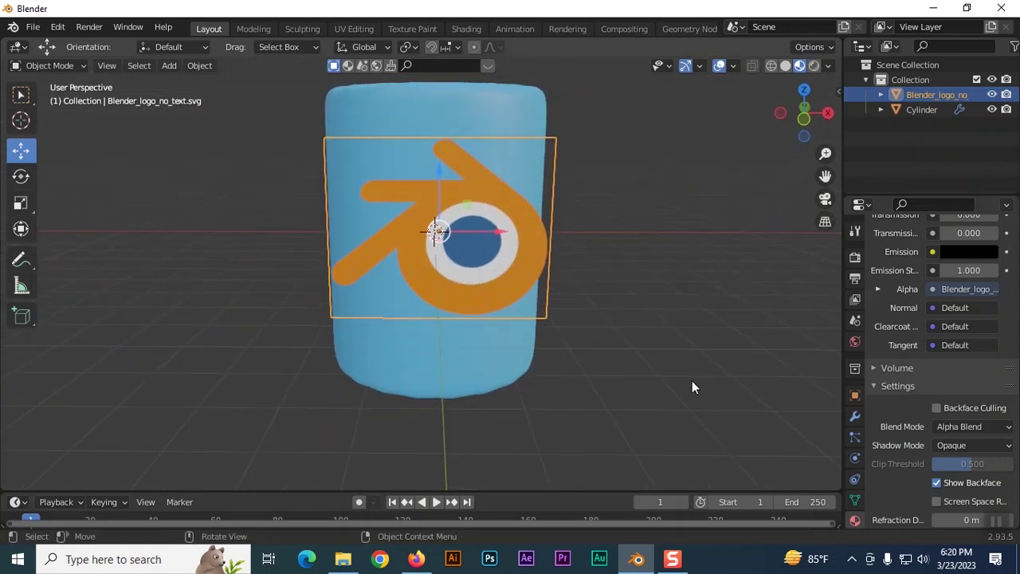
# Step: Add a Shrinkwrap modifier to the logo plane with Wrap Method set to Project
pyautogui.click(854, 417)
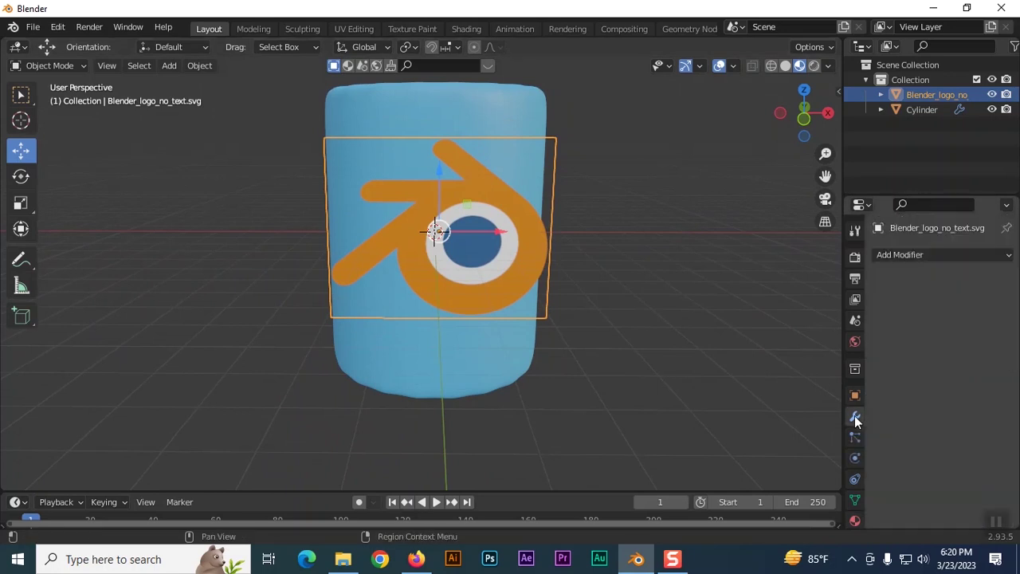
pyautogui.click(920, 256)
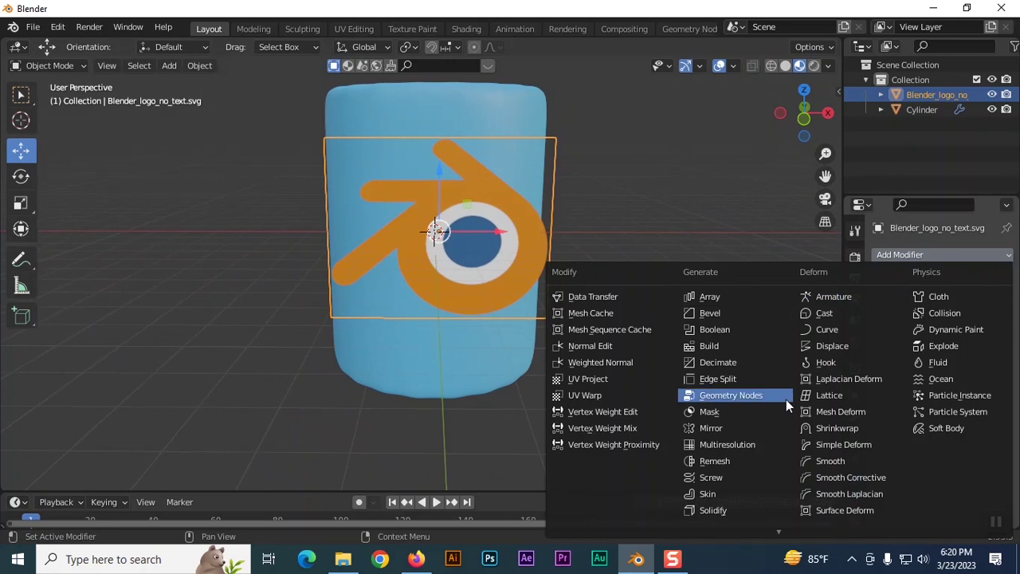
pyautogui.click(870, 428)
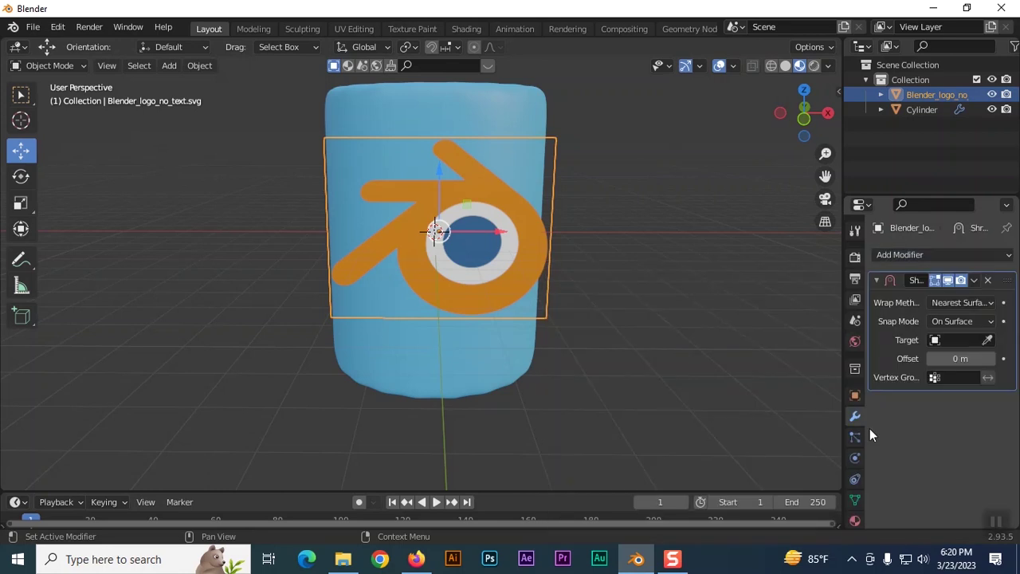
pyautogui.moveTo(660, 328)
pyautogui.mouseDown(button='middle')
pyautogui.moveTo(540, 351)
pyautogui.moveTo(525, 338)
pyautogui.moveTo(695, 331)
pyautogui.moveTo(655, 343)
pyautogui.mouseUp(button='middle')
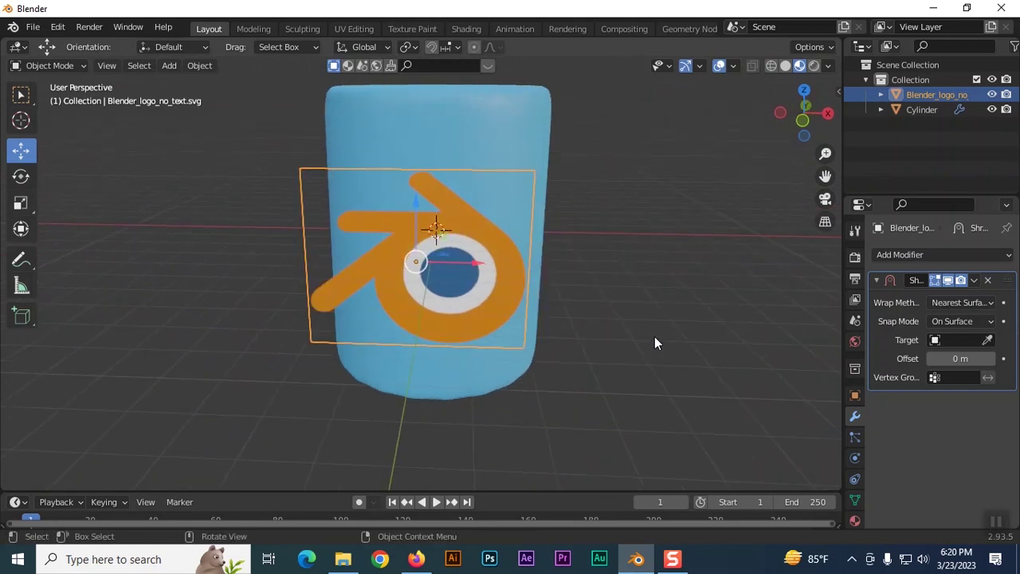
pyautogui.click(988, 305)
pyautogui.click(891, 339)
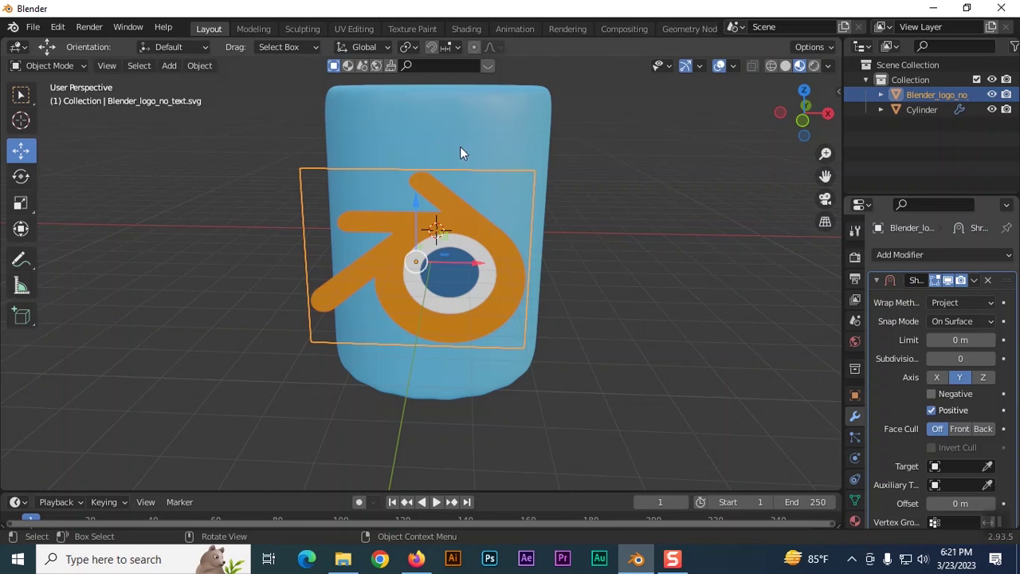
# Step: Set the logo's Shrinkwrap target to Cylinder with a 0.01 m offset
pyautogui.click(935, 469)
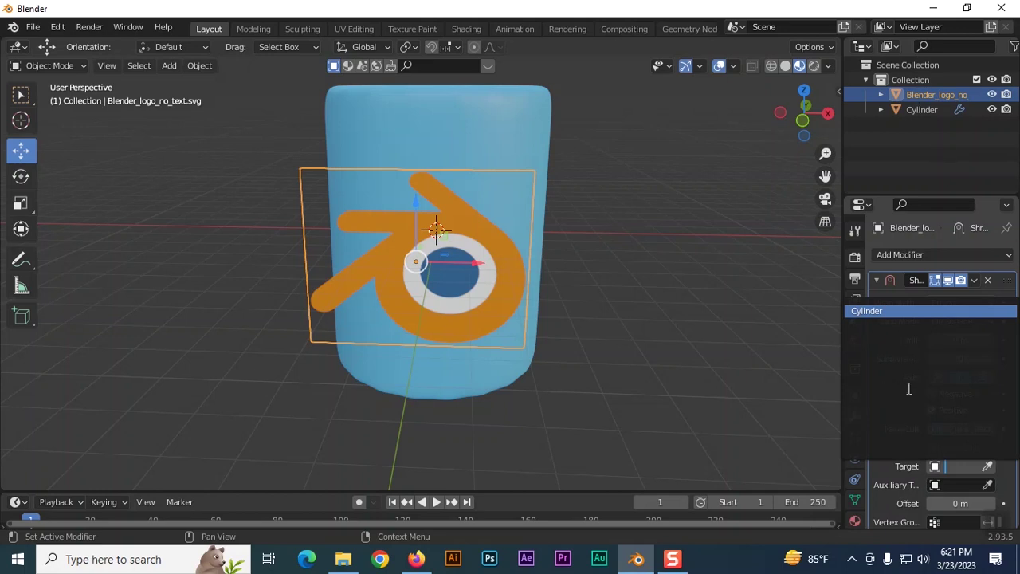
pyautogui.click(892, 310)
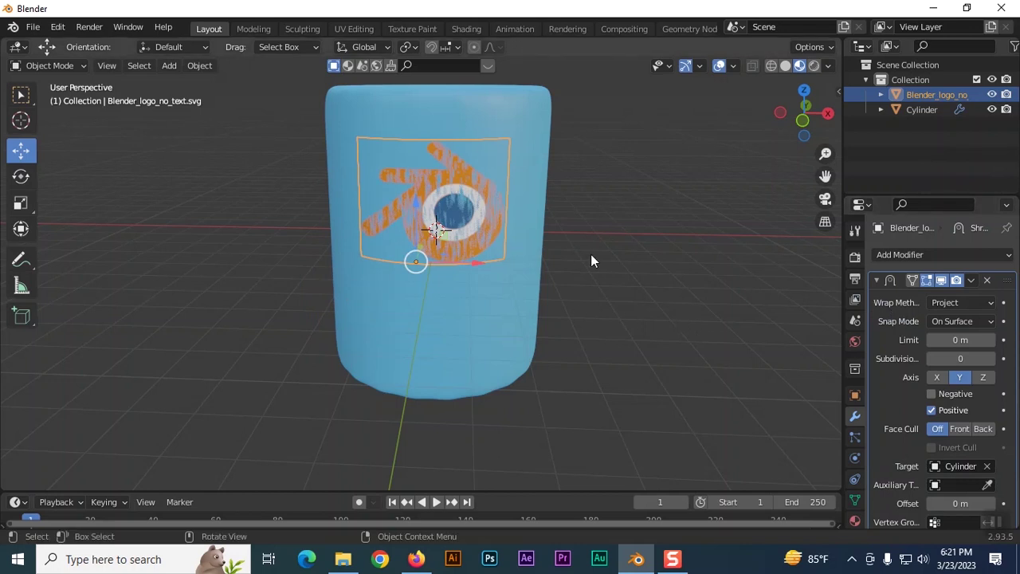
pyautogui.moveTo(591, 261)
pyautogui.mouseDown(button='middle')
pyautogui.moveTo(426, 257)
pyautogui.moveTo(599, 256)
pyautogui.moveTo(590, 248)
pyautogui.moveTo(594, 266)
pyautogui.moveTo(573, 252)
pyautogui.moveTo(588, 255)
pyautogui.mouseUp(button='middle')
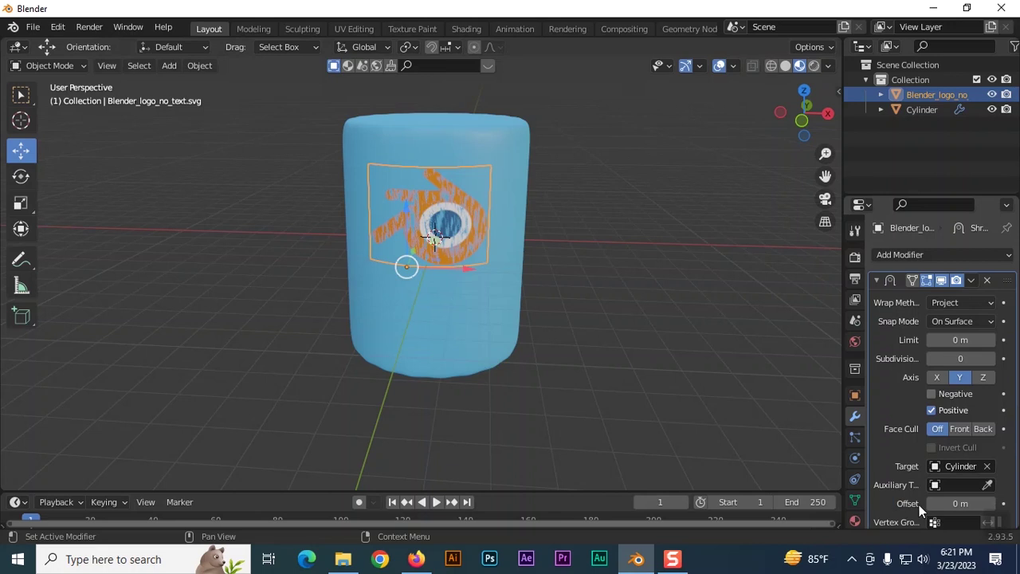
pyautogui.click(992, 505)
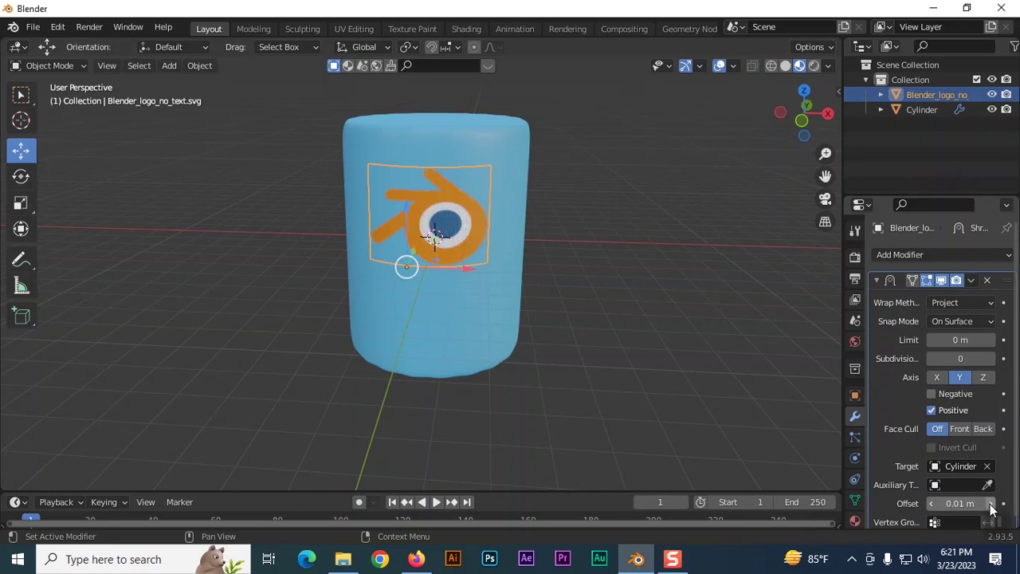
# Step: Nudge the logo slightly higher along Z, then select the cylinder
pyautogui.moveTo(633, 316)
pyautogui.mouseDown(button='middle')
pyautogui.moveTo(485, 319)
pyautogui.moveTo(468, 348)
pyautogui.moveTo(574, 350)
pyautogui.moveTo(640, 325)
pyautogui.moveTo(629, 338)
pyautogui.moveTo(637, 299)
pyautogui.moveTo(629, 307)
pyautogui.mouseUp(button='middle')
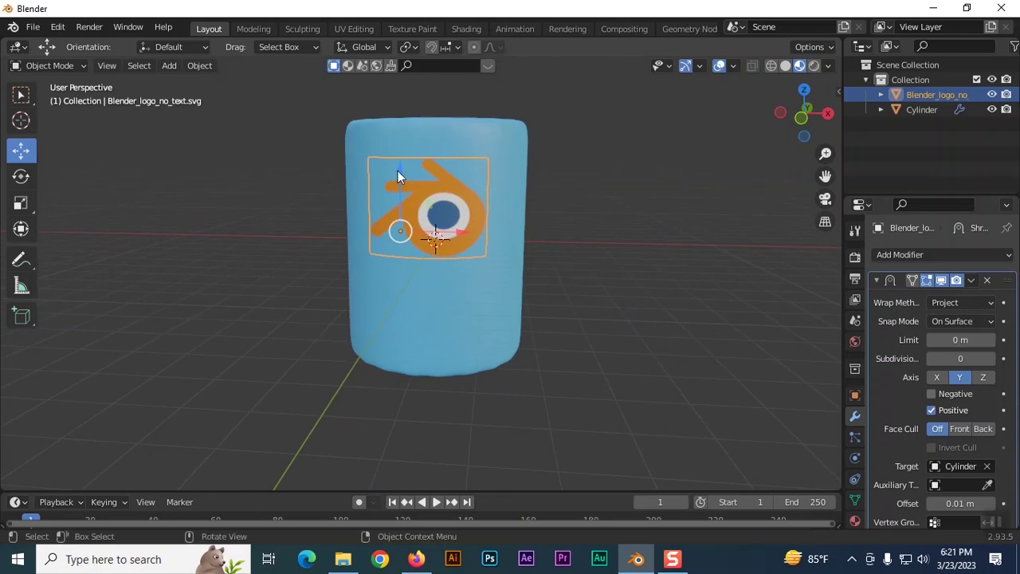
pyautogui.moveTo(399, 171)
pyautogui.mouseDown()
pyautogui.moveTo(396, 130)
pyautogui.moveTo(403, 284)
pyautogui.moveTo(403, 160)
pyautogui.mouseUp()
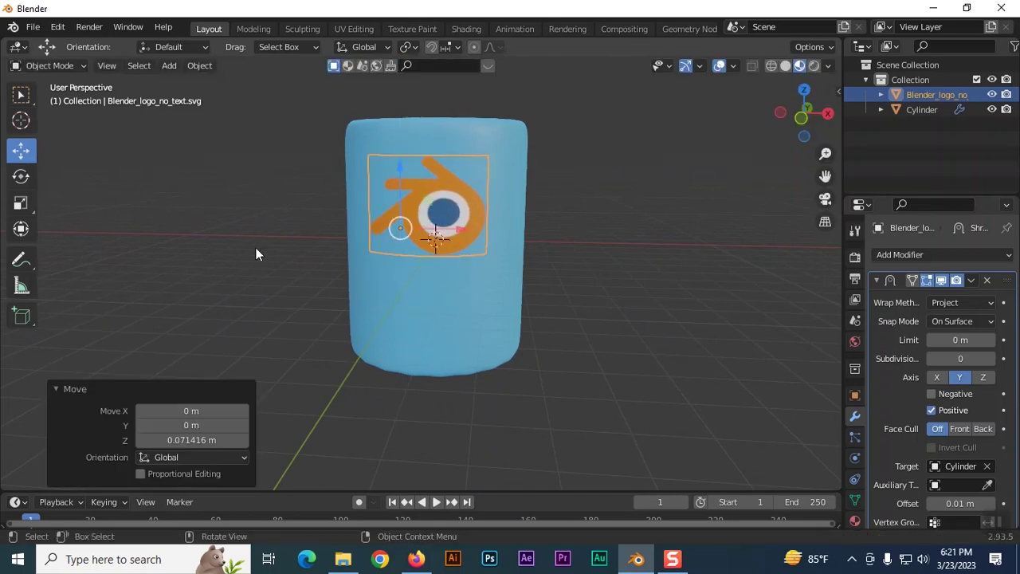
pyautogui.click(433, 326)
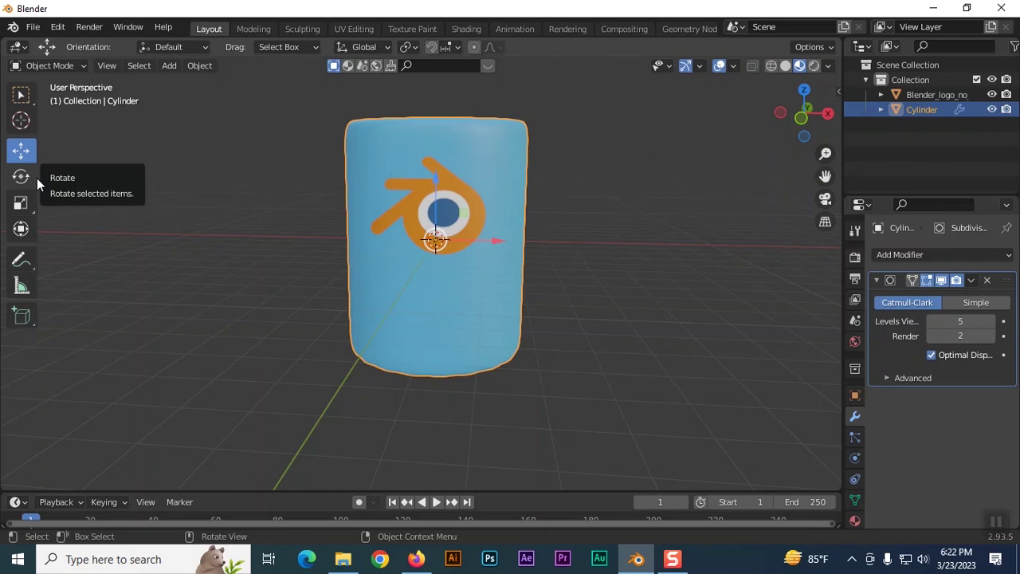
# Step: Add a middle edge loop scaled to 0.616 and an upper loop scaled to 2.103
pyautogui.press('Tab')
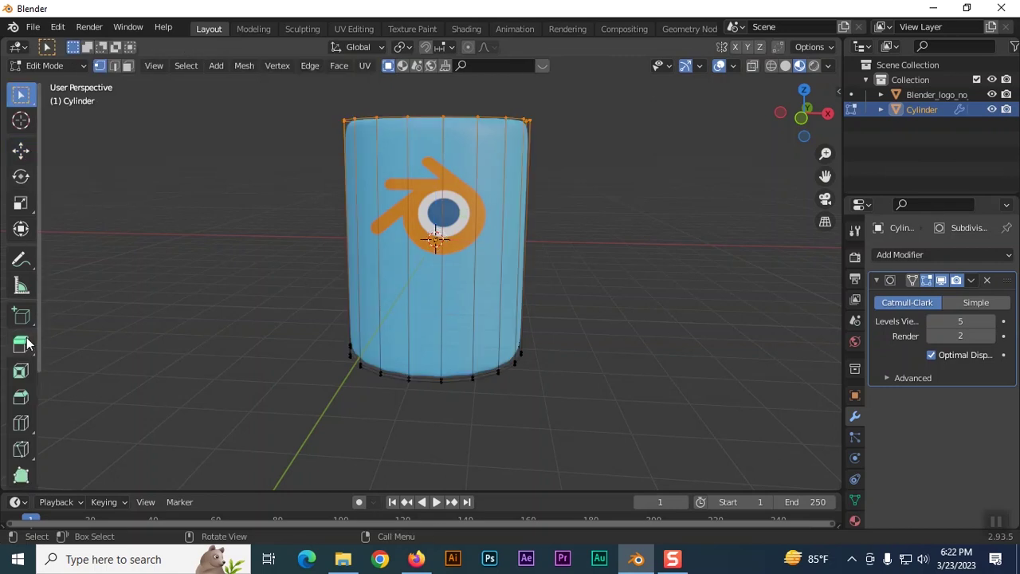
pyautogui.click(20, 422)
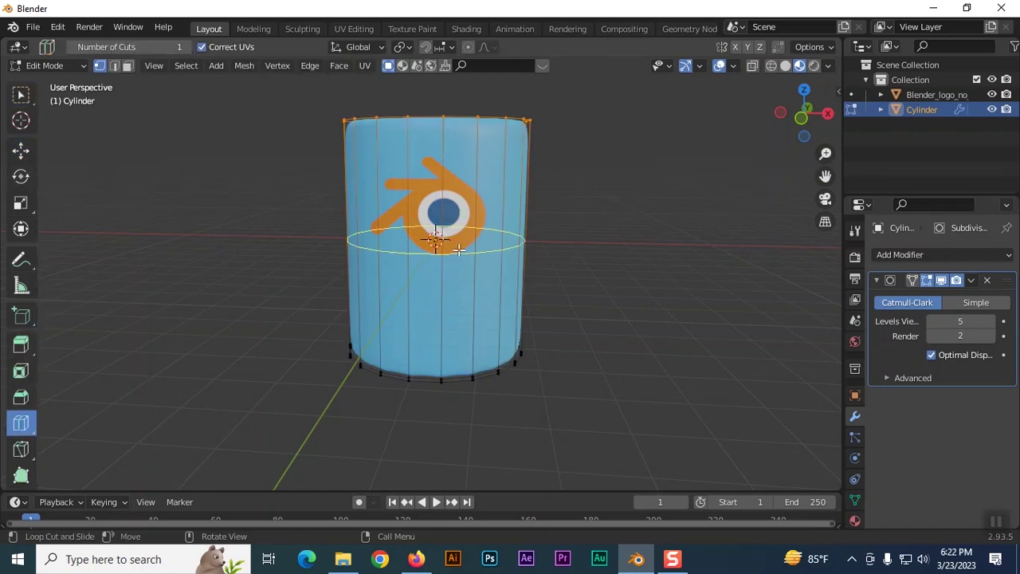
pyautogui.click(466, 256)
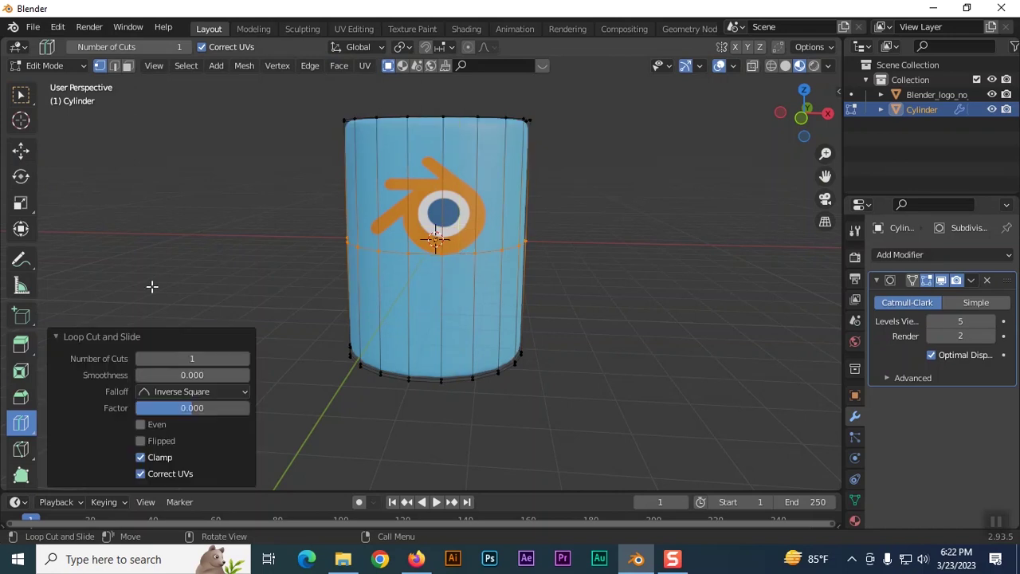
pyautogui.press('s')
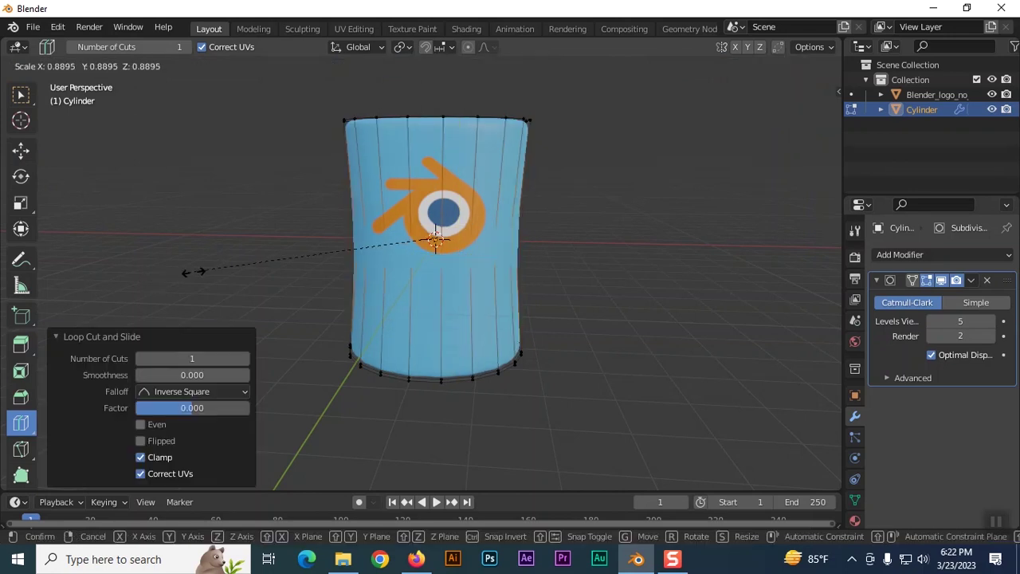
pyautogui.click(260, 266)
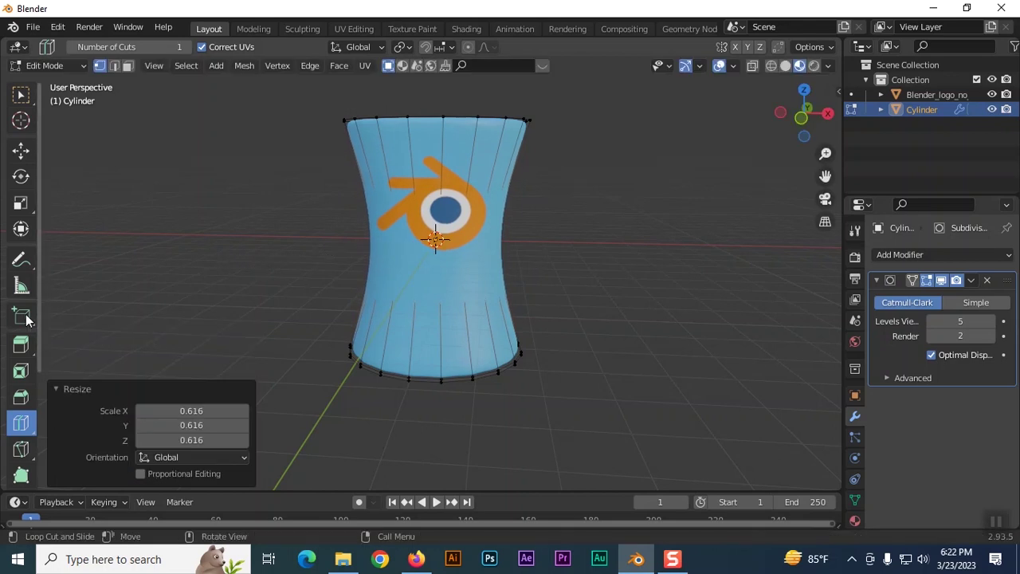
pyautogui.click(402, 185)
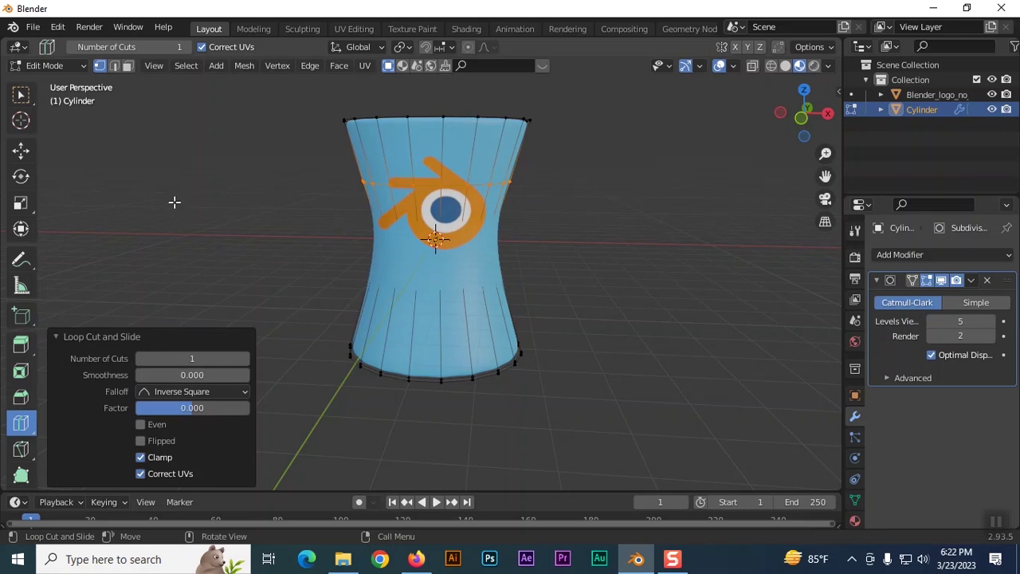
pyautogui.press('s')
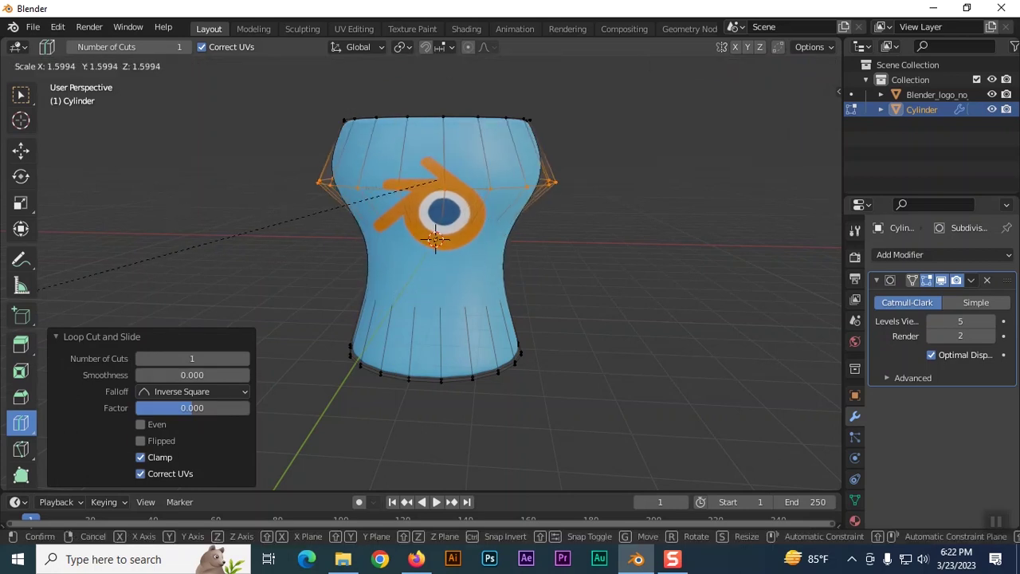
pyautogui.click(728, 275)
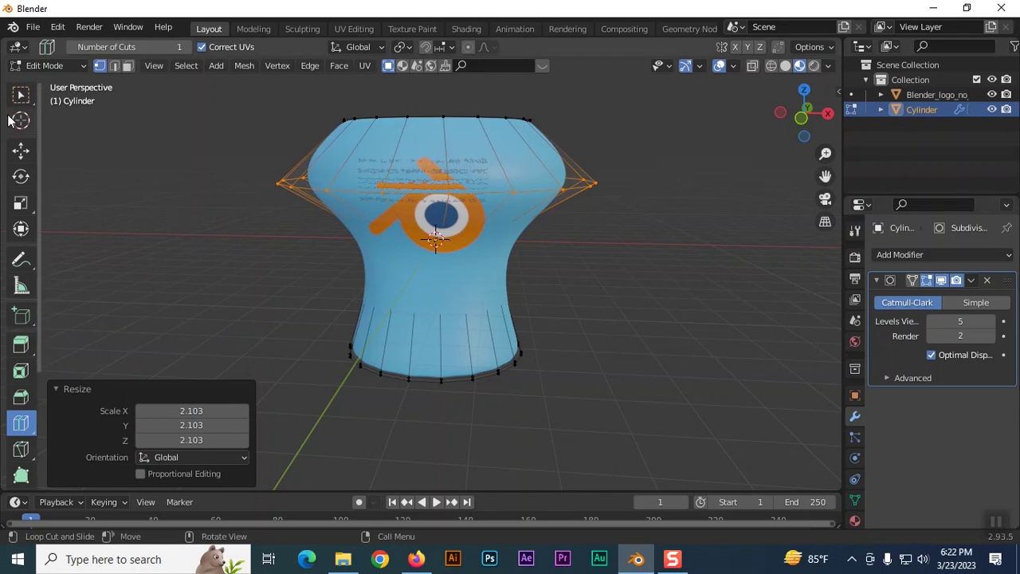
pyautogui.press('Tab')
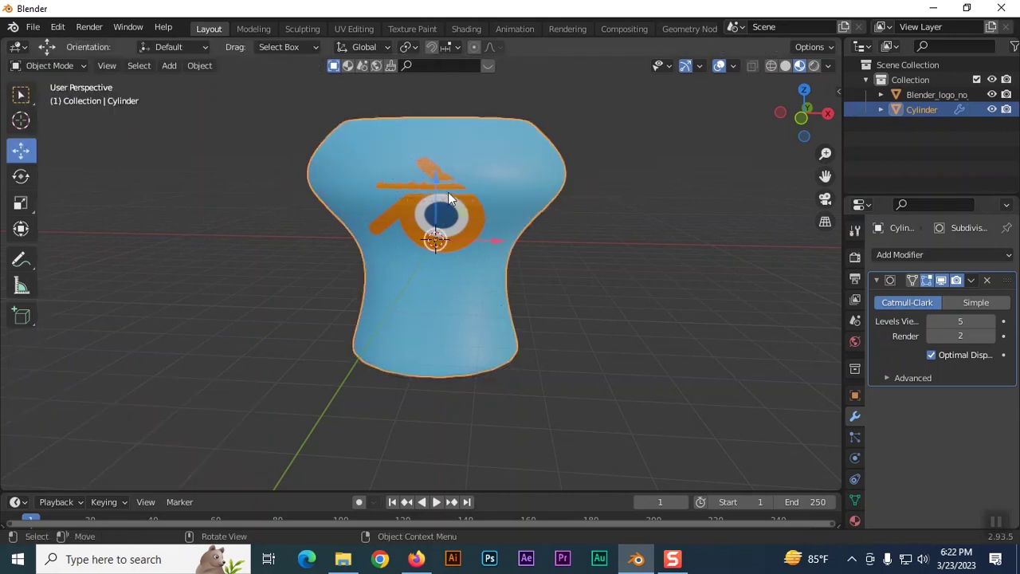
# Step: Select the logo and move it down 0.288 m along Z
pyautogui.moveTo(622, 289); pyautogui.dragTo(510, 248, button='middle')
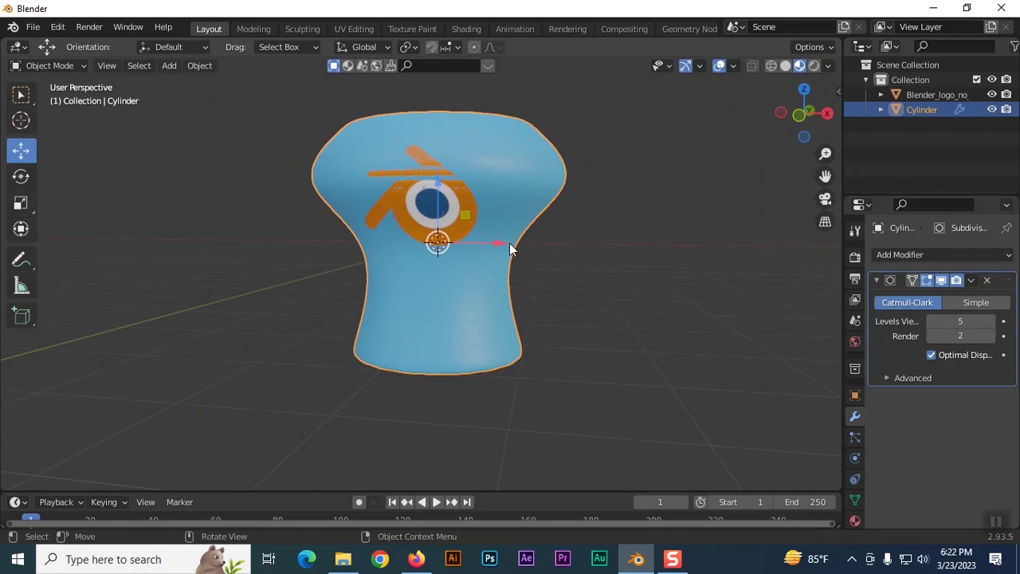
pyautogui.click(400, 206)
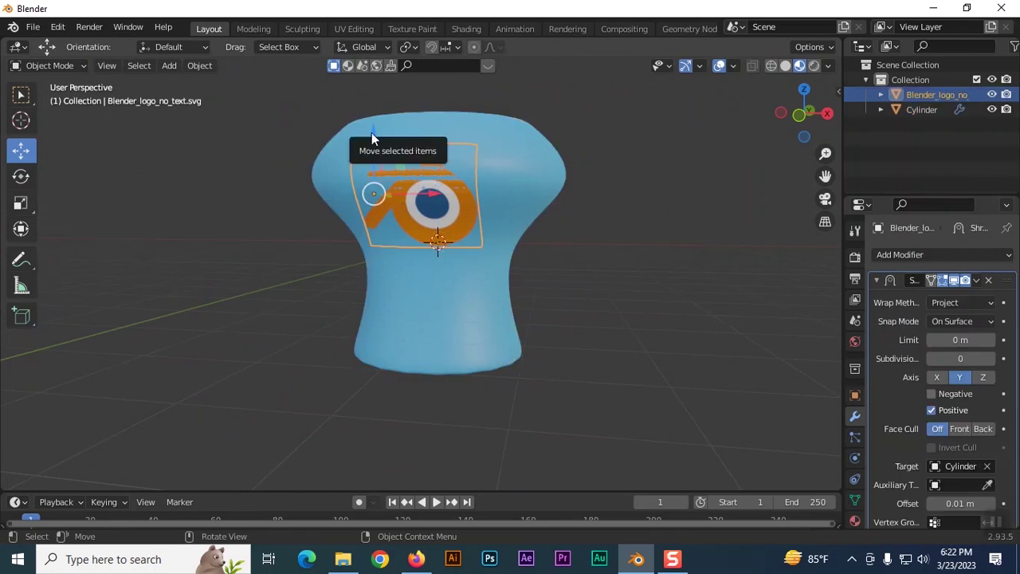
pyautogui.moveTo(372, 129)
pyautogui.mouseDown()
pyautogui.moveTo(374, 87)
pyautogui.moveTo(378, 193)
pyautogui.moveTo(376, 114)
pyautogui.moveTo(381, 141)
pyautogui.mouseUp()
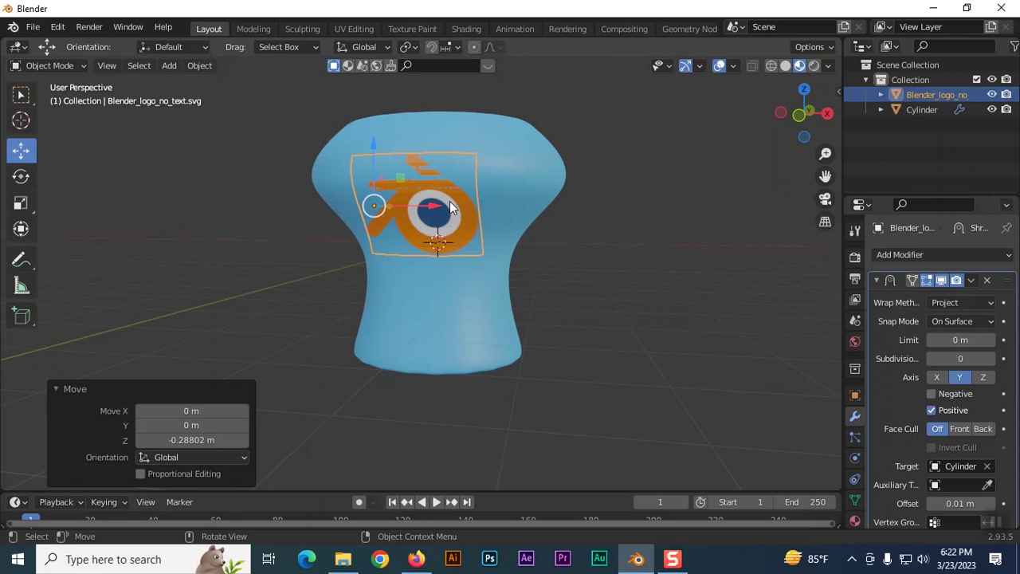
# Step: Shade the logo smooth and raise it 0.64666 m along Z
pyautogui.rightClick(449, 204)
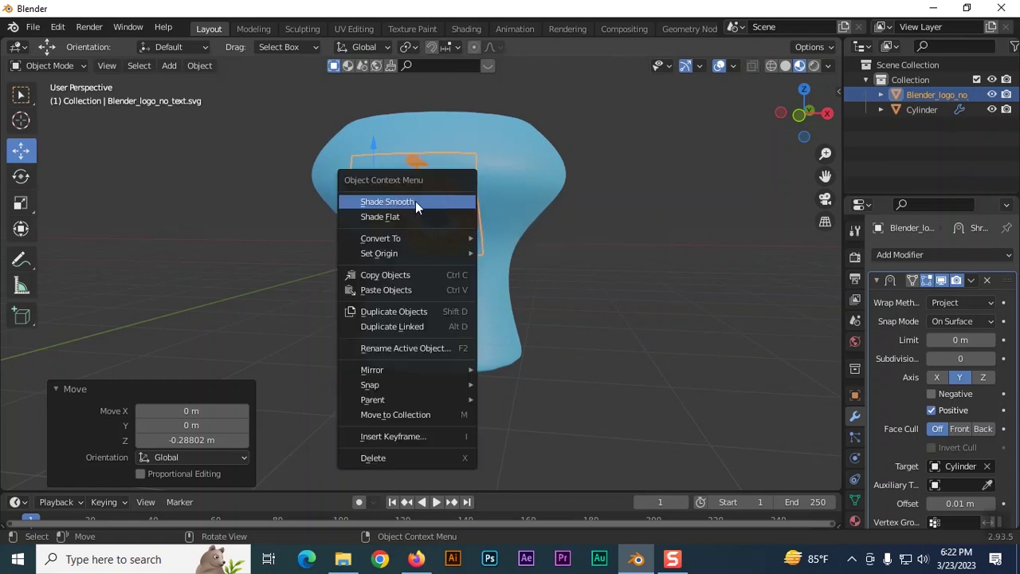
pyautogui.click(415, 200)
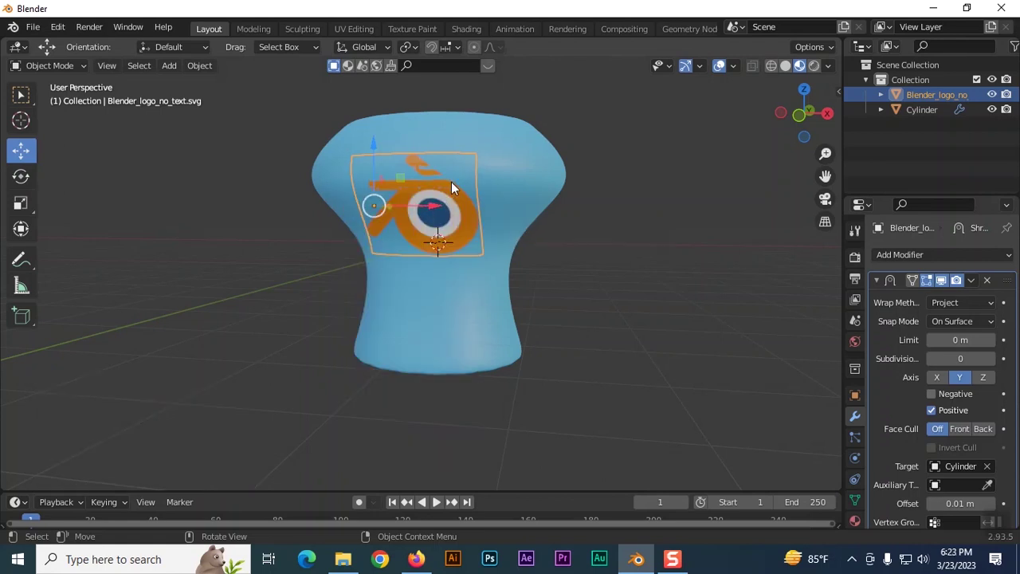
pyautogui.moveTo(373, 144); pyautogui.dragTo(368, 109)
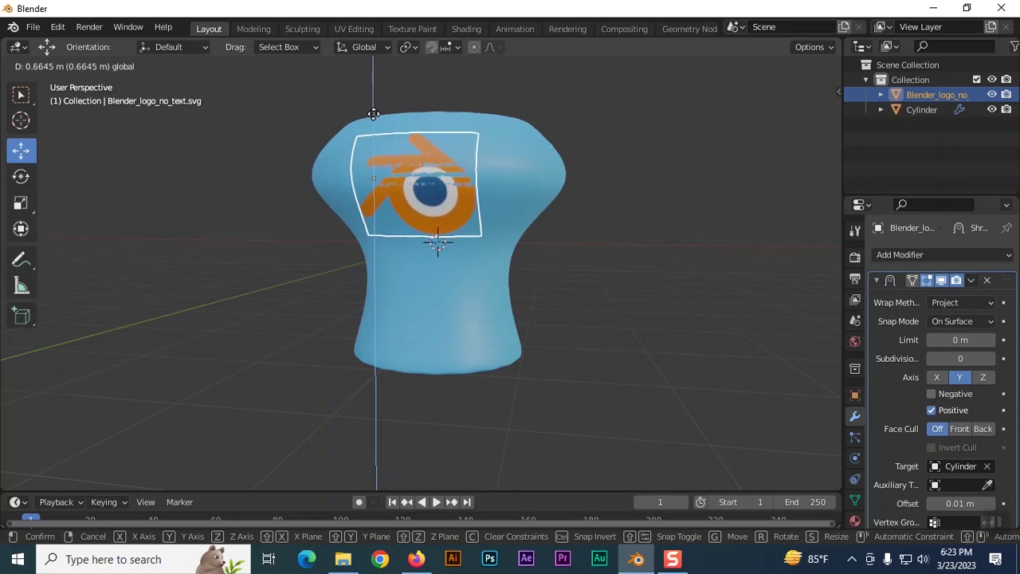
pyautogui.click(374, 114)
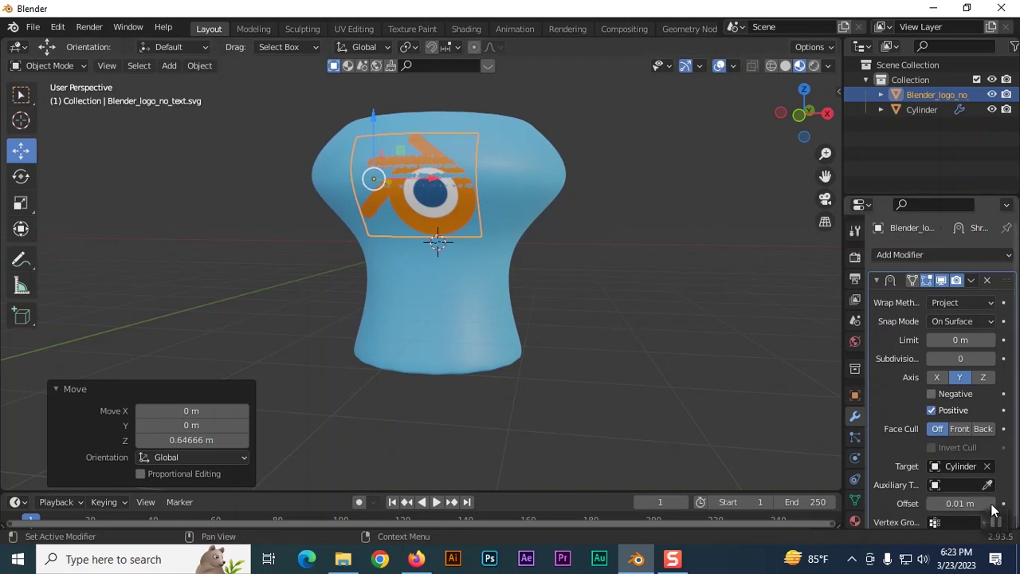
# Step: Try a 0.02 m Shrinkwrap offset, then set it back to 0.01 m
pyautogui.click(991, 506)
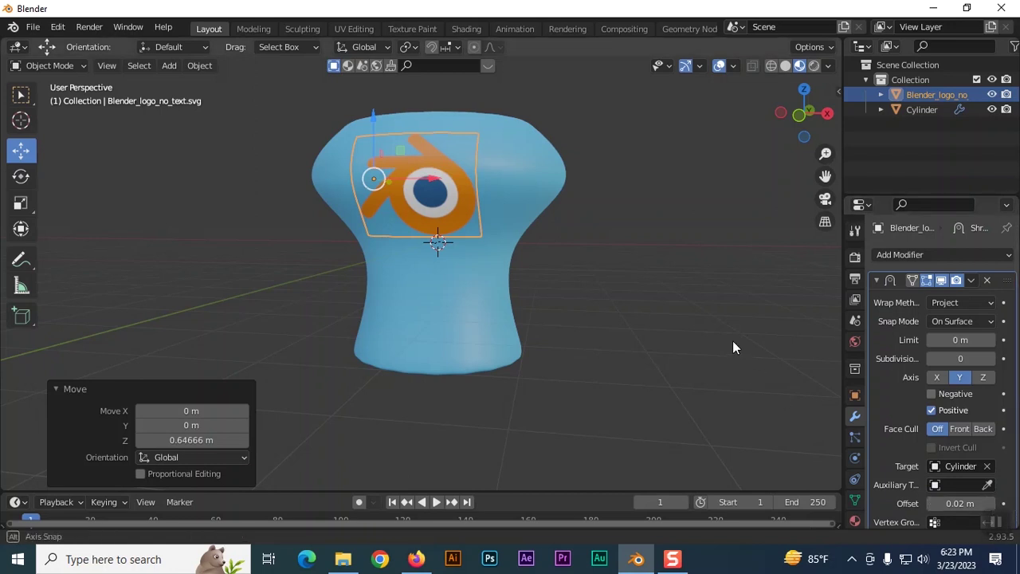
pyautogui.moveTo(733, 341); pyautogui.dragTo(679, 344, button='middle')
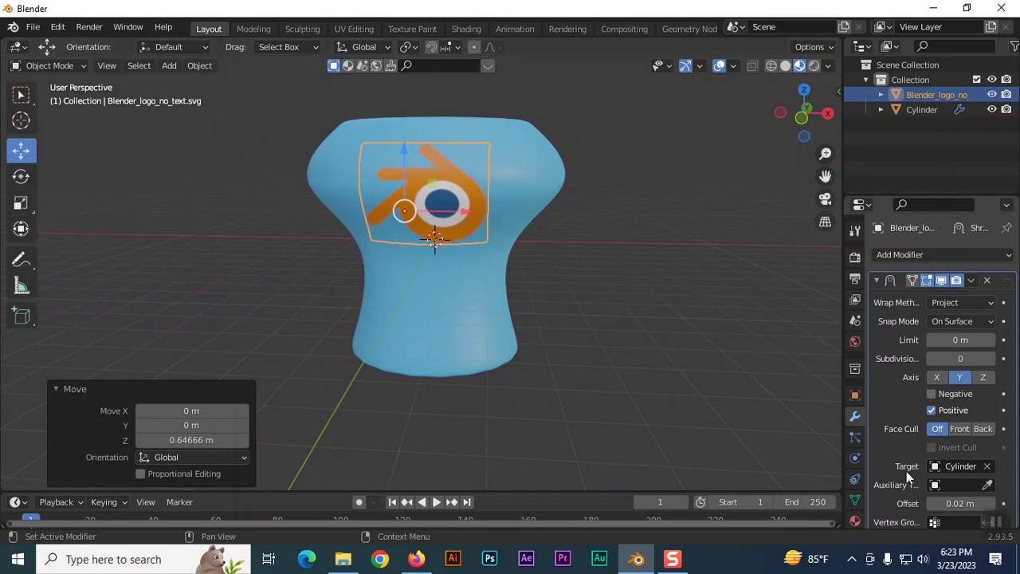
pyautogui.moveTo(941, 503); pyautogui.dragTo(921, 503)
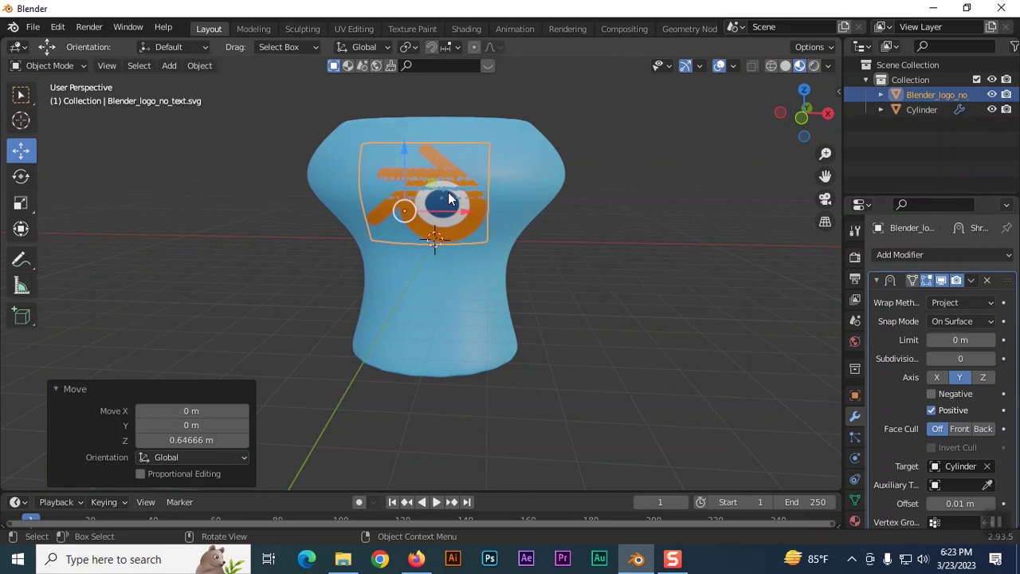
# Step: Subdivide the logo plane's mesh with 1 cut and return to Object Mode
pyautogui.press('Tab')
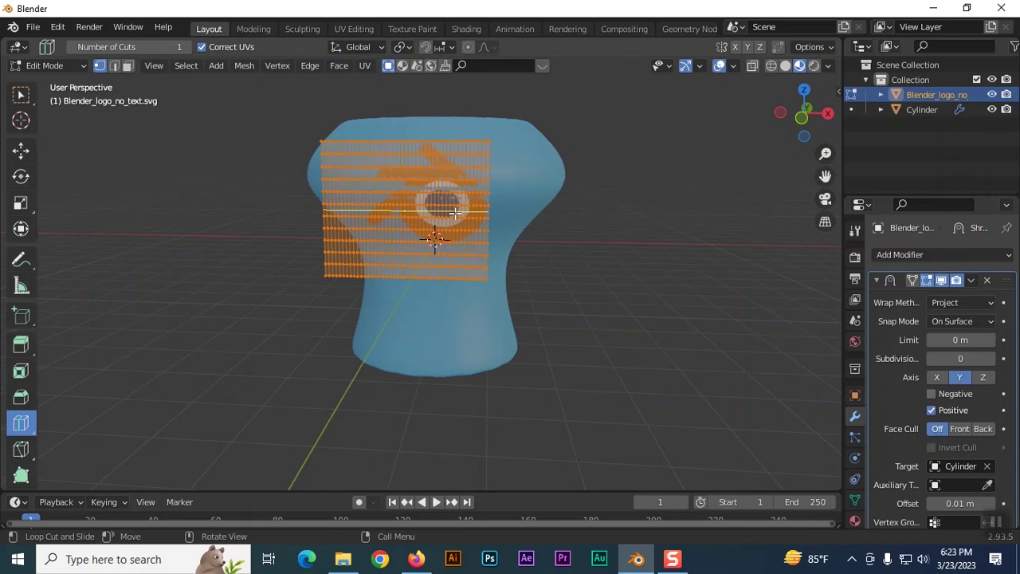
pyautogui.rightClick(455, 213)
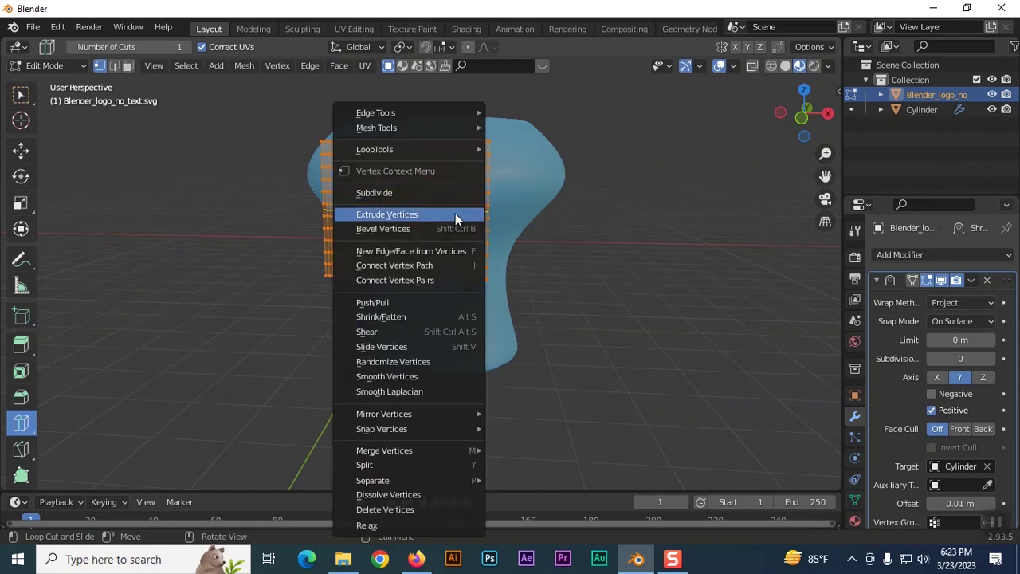
pyautogui.click(388, 194)
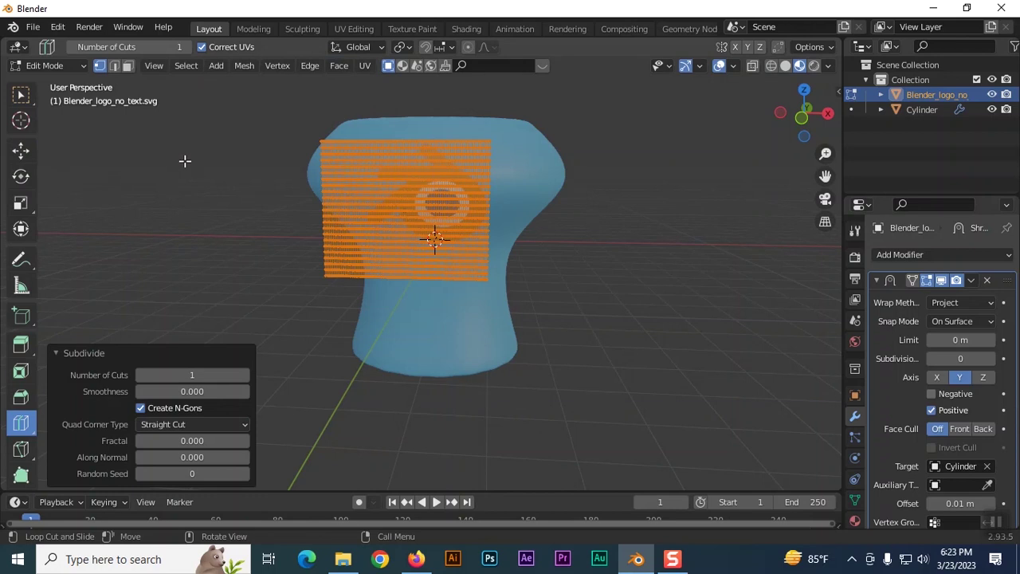
pyautogui.press('Tab')
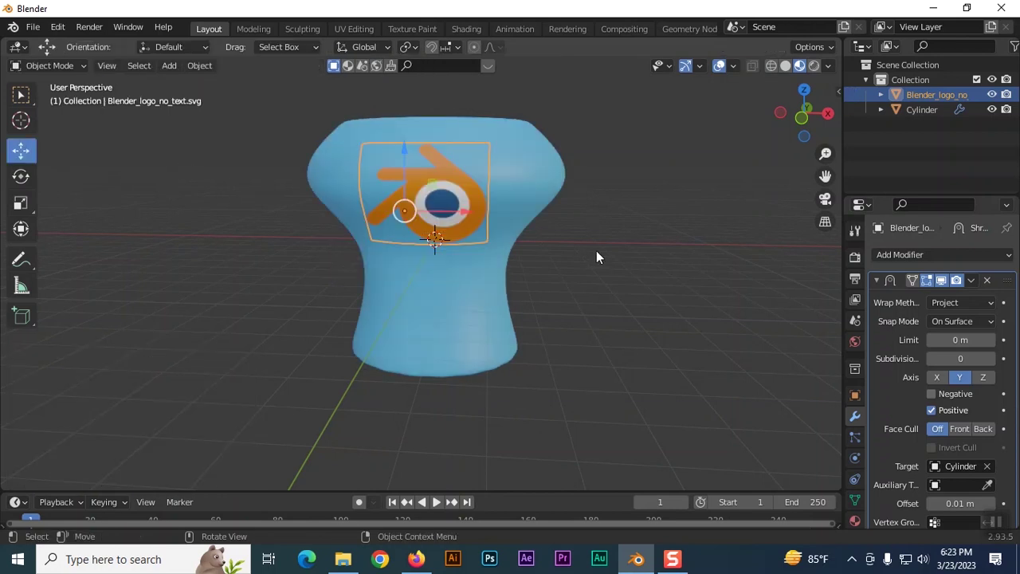
# Step: Move the logo down along Z to a -0.08709 m offset
pyautogui.moveTo(596, 252); pyautogui.dragTo(556, 260, button='middle')
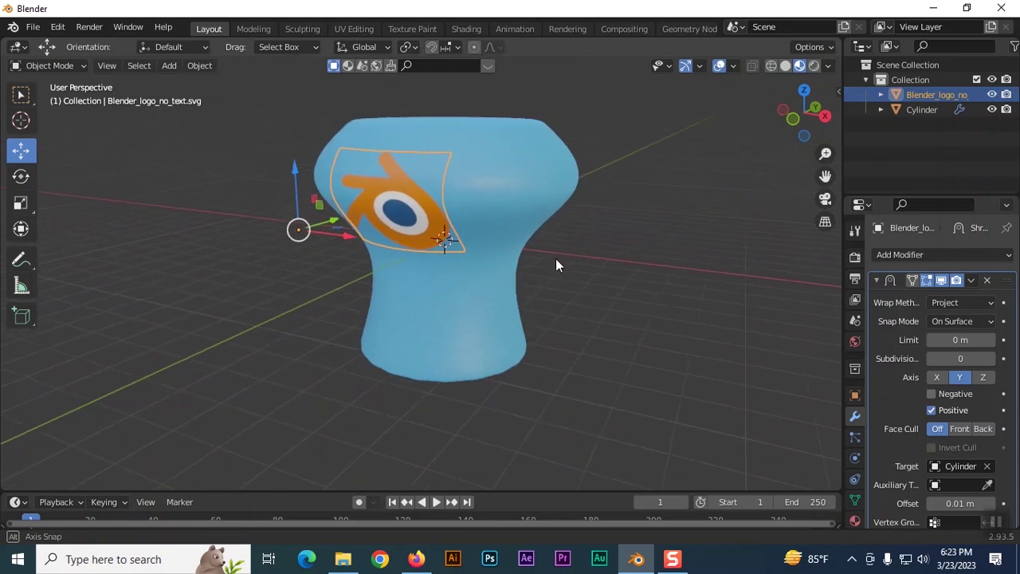
pyautogui.moveTo(556, 259)
pyautogui.mouseDown(button='middle')
pyautogui.moveTo(640, 239)
pyautogui.moveTo(663, 263)
pyautogui.moveTo(588, 264)
pyautogui.moveTo(560, 248)
pyautogui.mouseUp(button='middle')
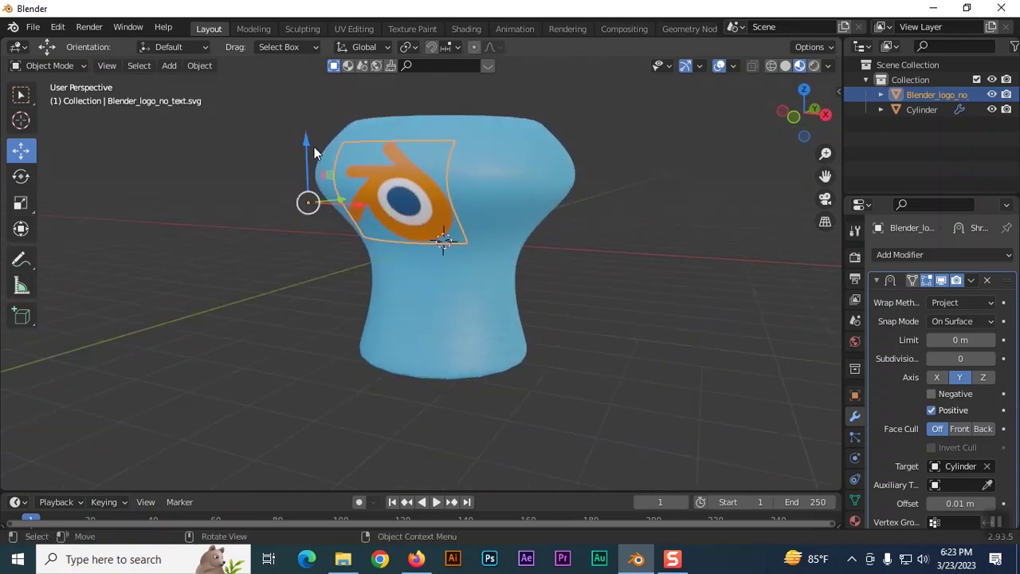
pyautogui.moveTo(306, 136); pyautogui.dragTo(390, 143)
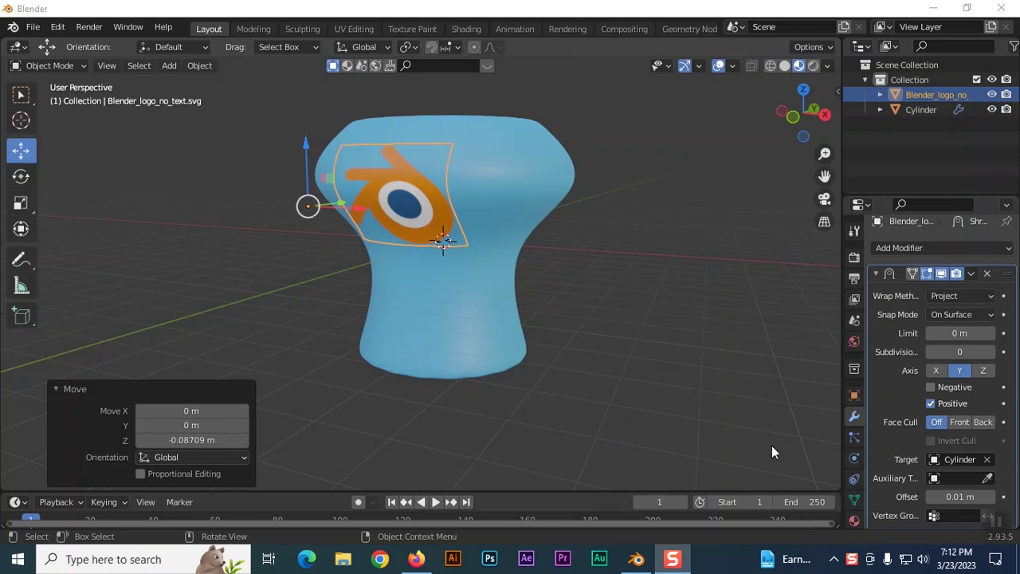
# Step: Set the logo material's Metallic to 0.557 and Roughness to 0.171
pyautogui.click(854, 520)
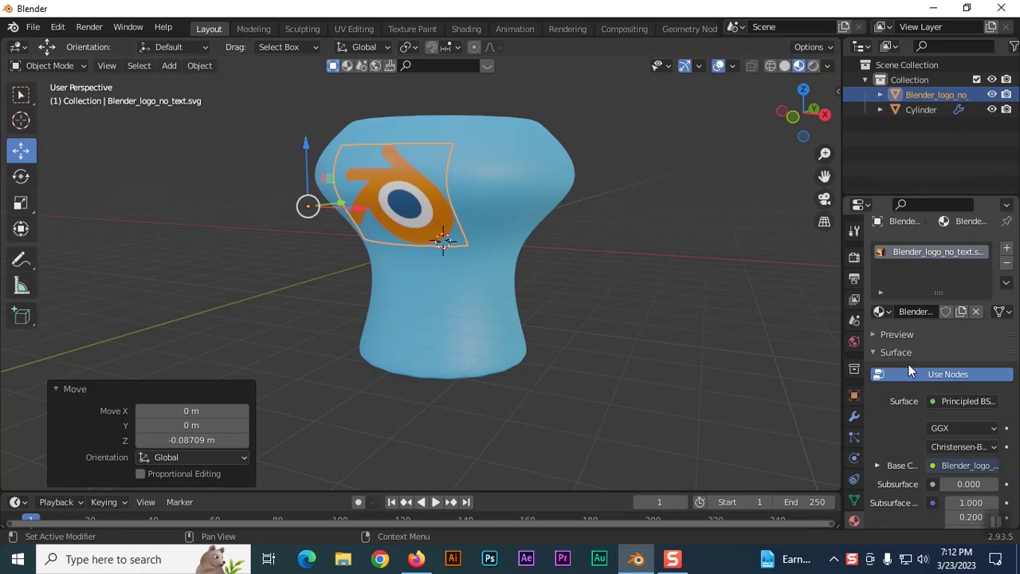
pyautogui.scroll(-5, 900, 415)
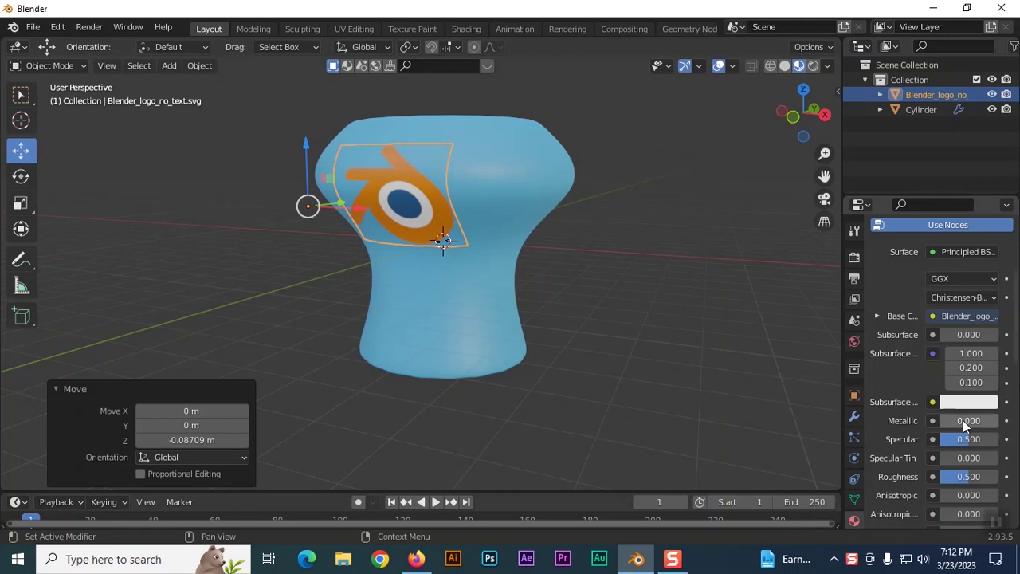
pyautogui.moveTo(952, 416); pyautogui.dragTo(984, 416)
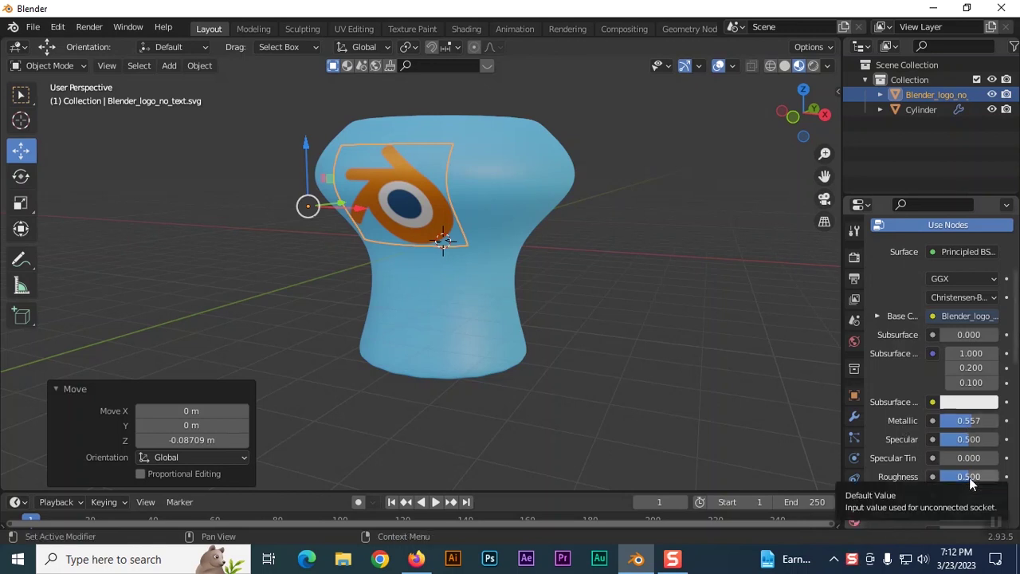
pyautogui.moveTo(969, 478); pyautogui.dragTo(917, 477)
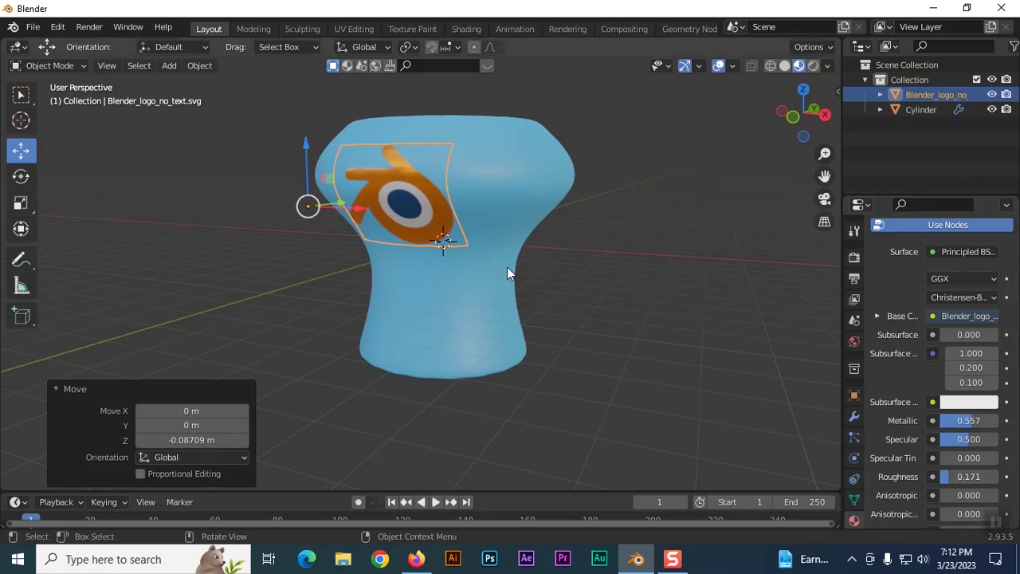
pyautogui.moveTo(507, 267)
pyautogui.mouseDown(button='middle')
pyautogui.moveTo(510, 241)
pyautogui.moveTo(538, 260)
pyautogui.moveTo(506, 276)
pyautogui.moveTo(492, 232)
pyautogui.moveTo(514, 241)
pyautogui.moveTo(525, 264)
pyautogui.mouseUp(button='middle')
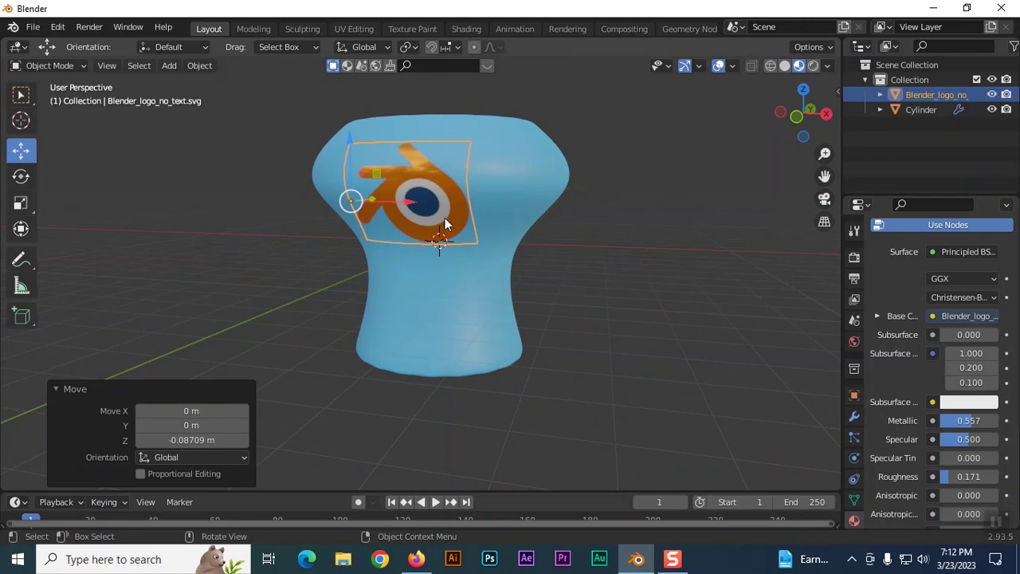
pyautogui.moveTo(546, 251); pyautogui.dragTo(580, 262, button='middle')
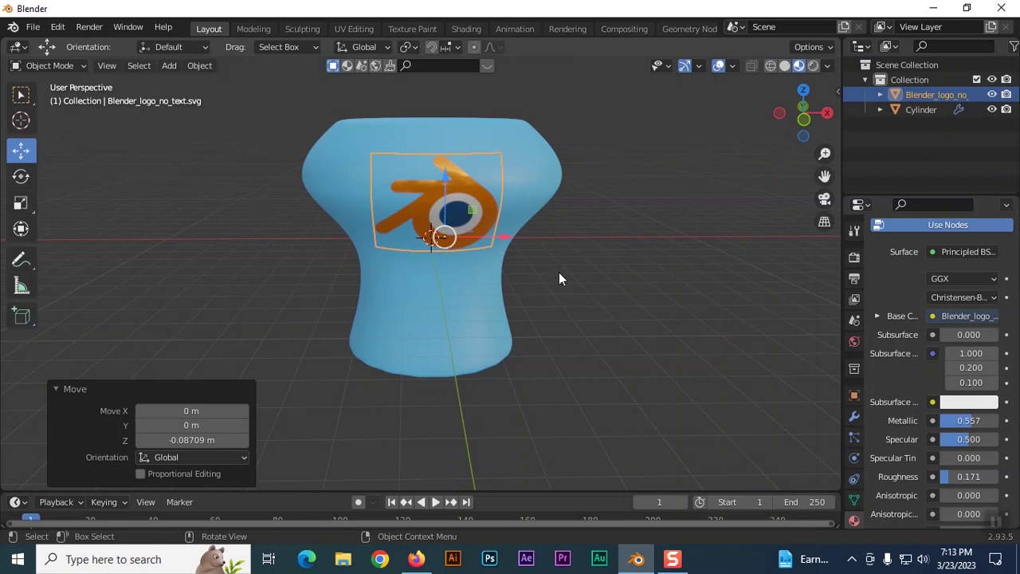
# Step: Place the 3D cursor in front of the mug from top view, checking it from front and above
pyautogui.press('KP_7')
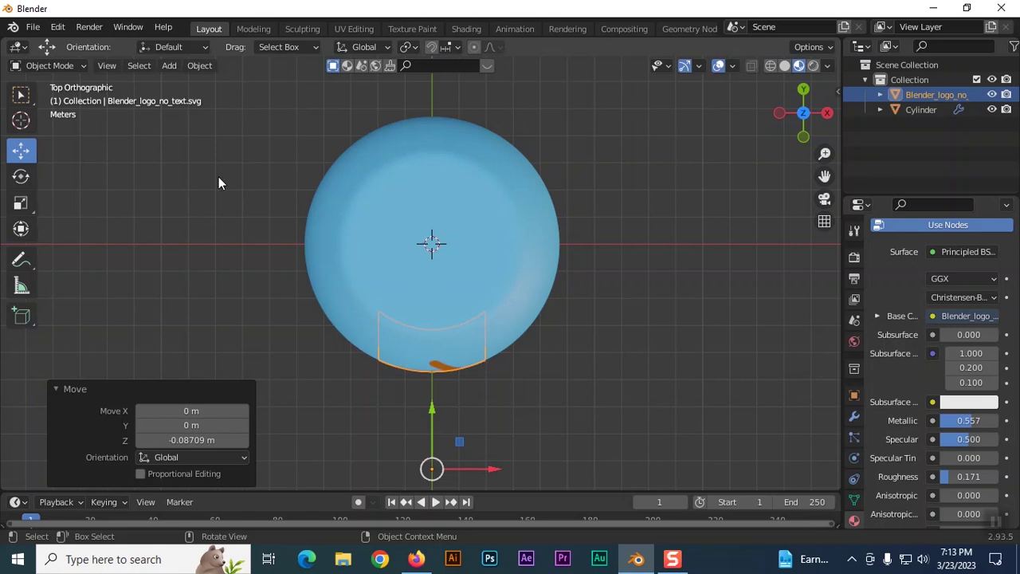
pyautogui.click(21, 120)
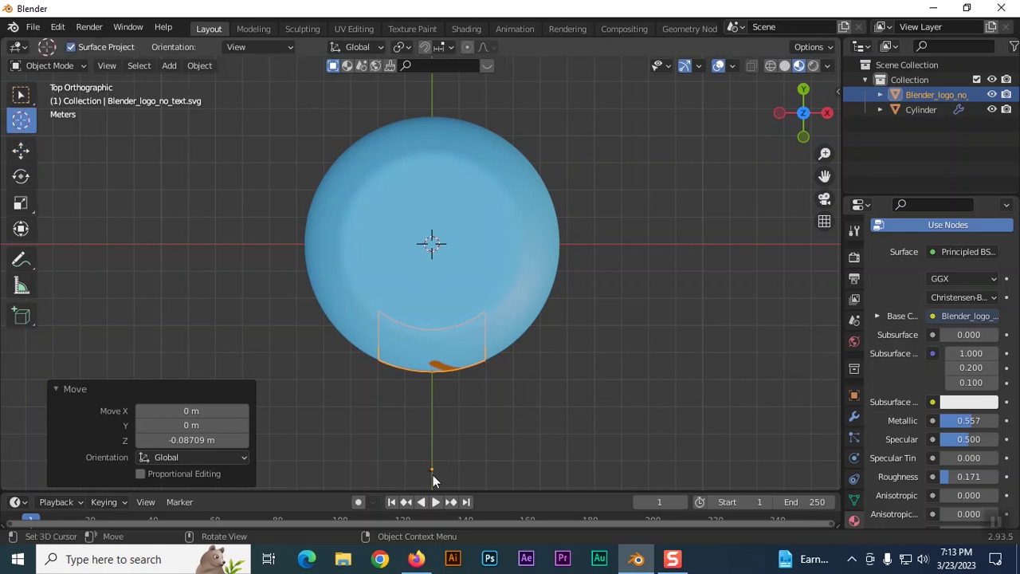
pyautogui.click(432, 475)
pyautogui.press('KP_1')
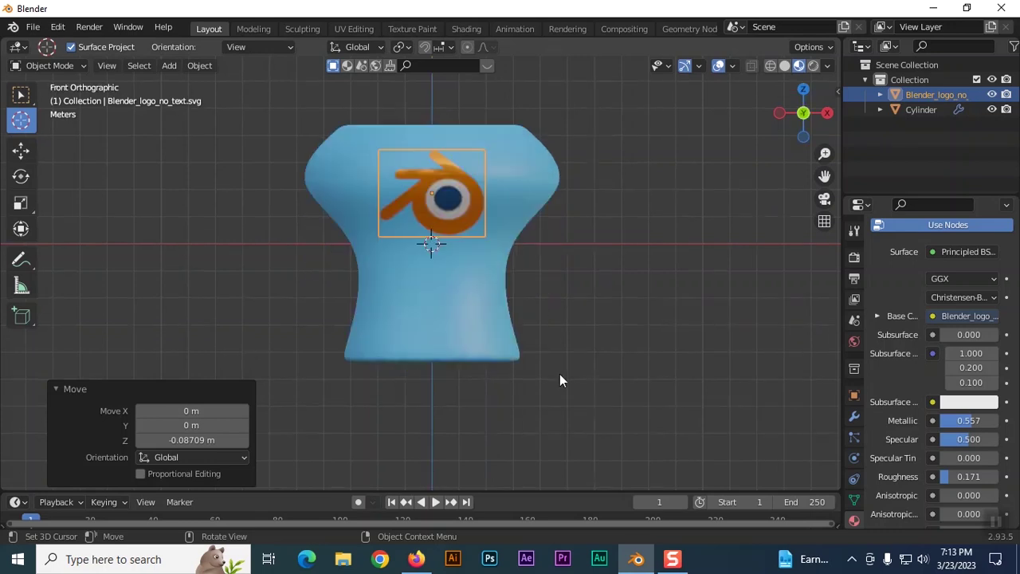
pyautogui.scroll(-3, 592, 308)
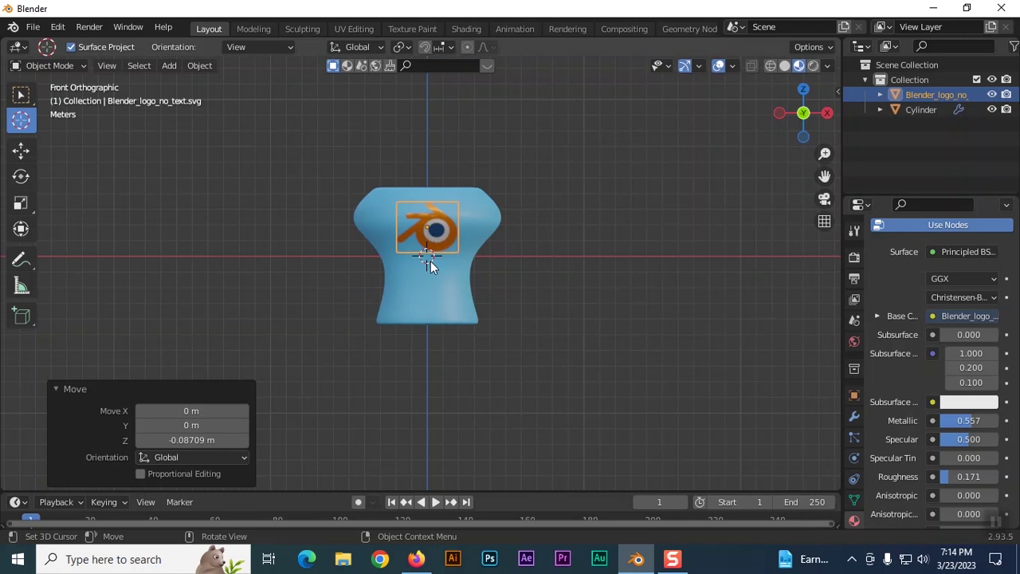
pyautogui.moveTo(480, 250); pyautogui.dragTo(535, 284, button='middle')
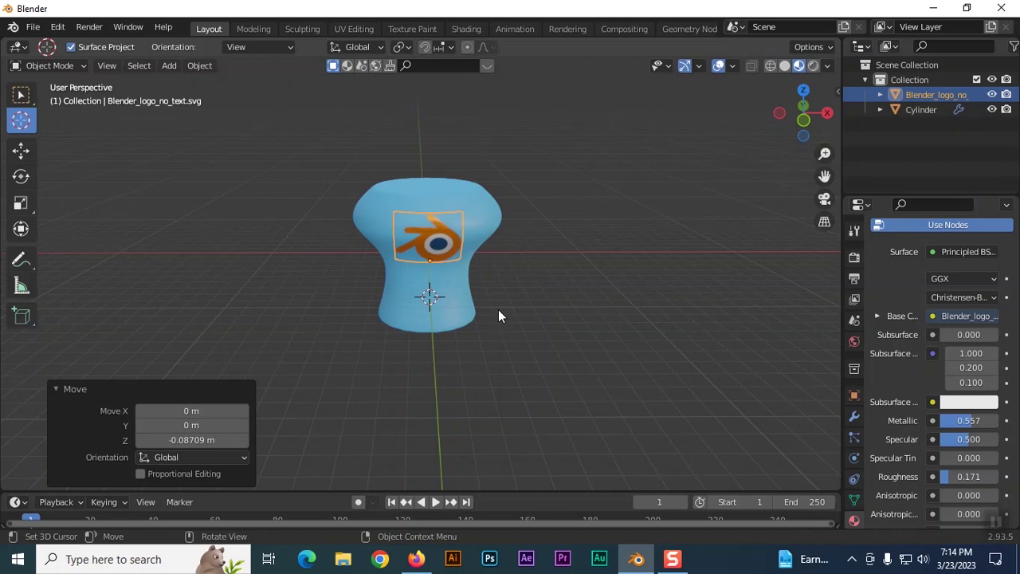
pyautogui.moveTo(499, 314)
pyautogui.mouseDown(button='middle')
pyautogui.moveTo(498, 271)
pyautogui.moveTo(494, 306)
pyautogui.mouseUp(button='middle')
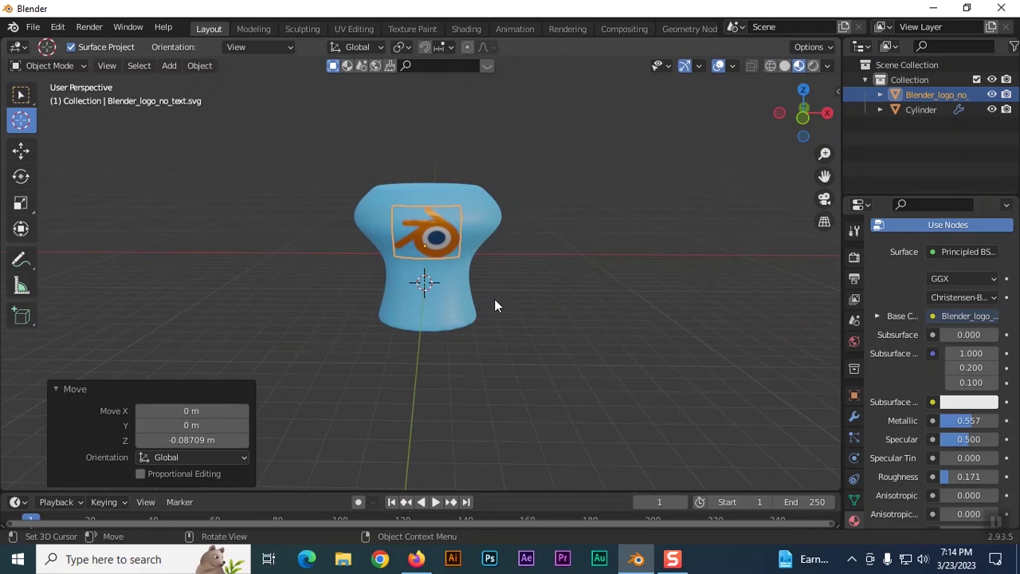
pyautogui.press('KP_7')
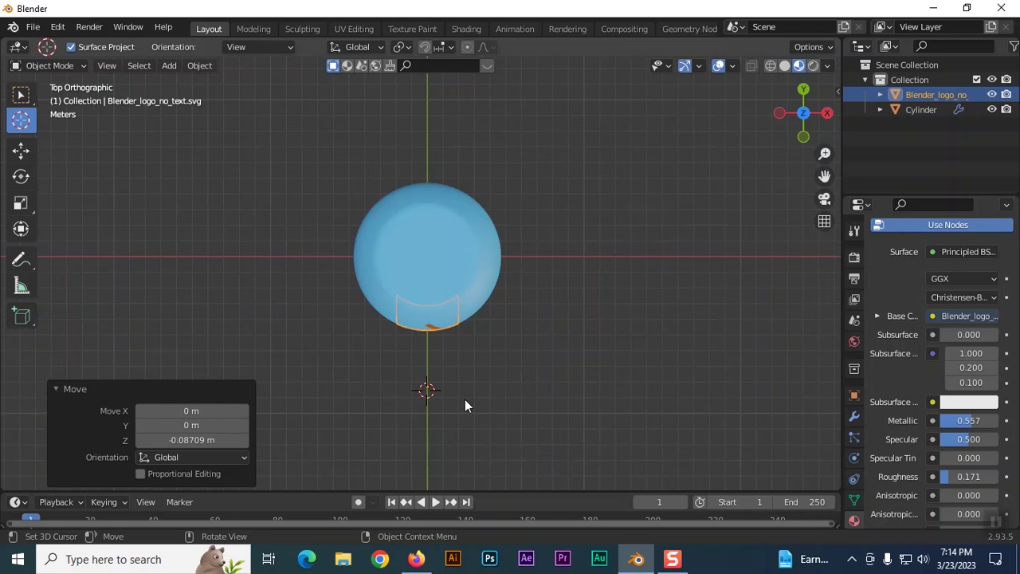
pyautogui.press('KP_1')
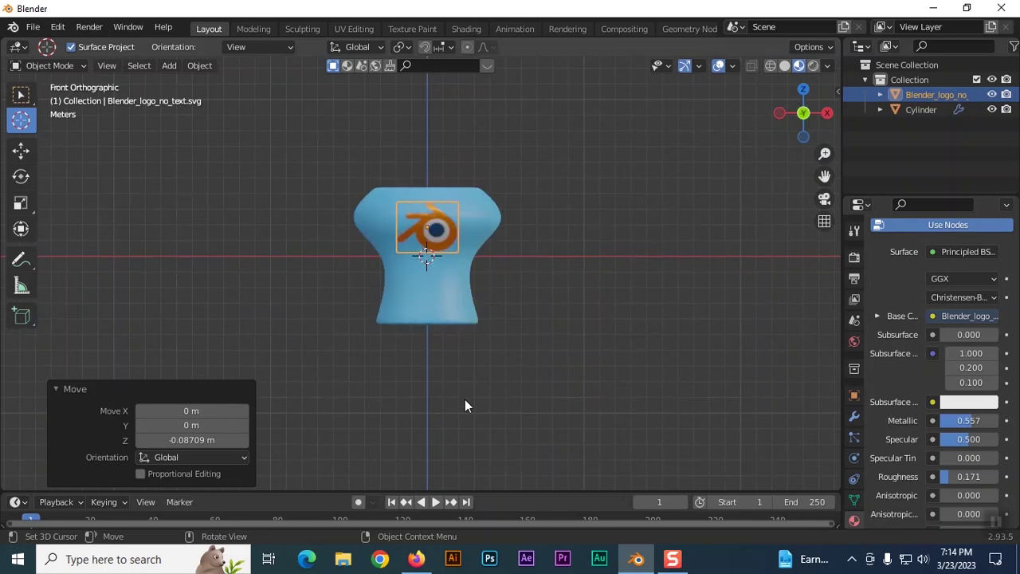
# Step: Deselect the logo and bring up the Add > Camera choices
pyautogui.click(170, 67)
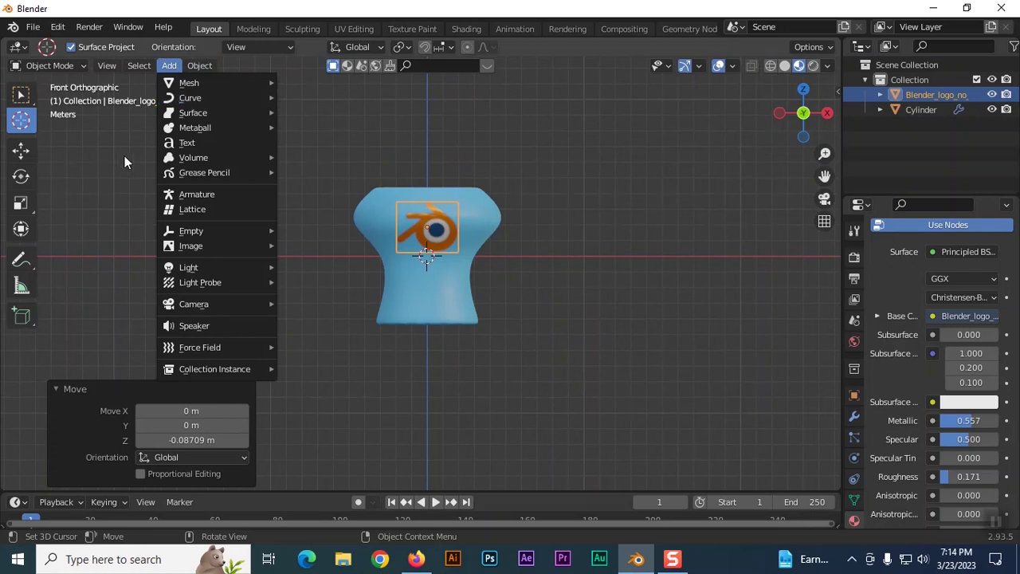
pyautogui.click(21, 94)
pyautogui.click(279, 205)
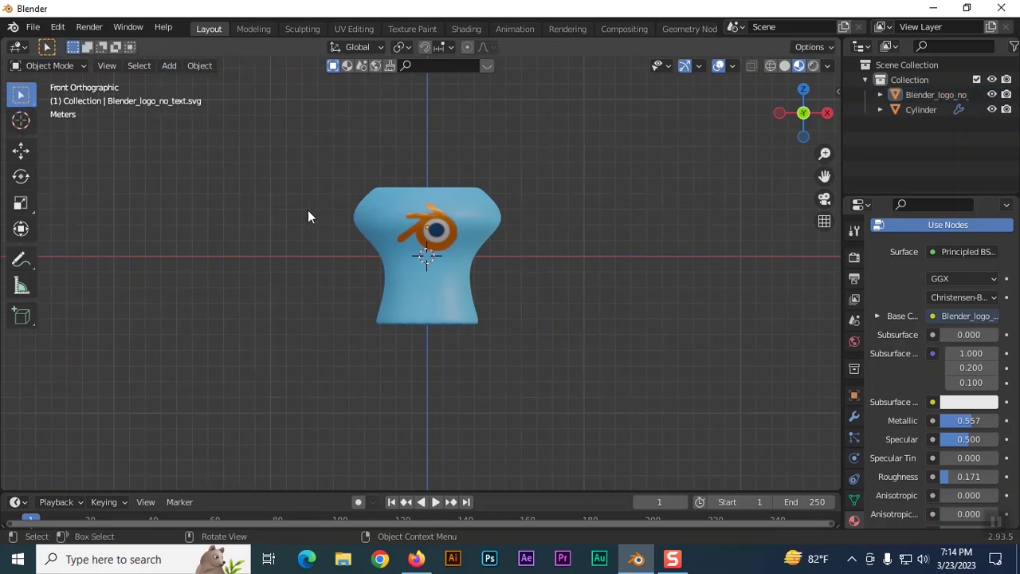
pyautogui.click(170, 67)
pyautogui.moveTo(203, 307)
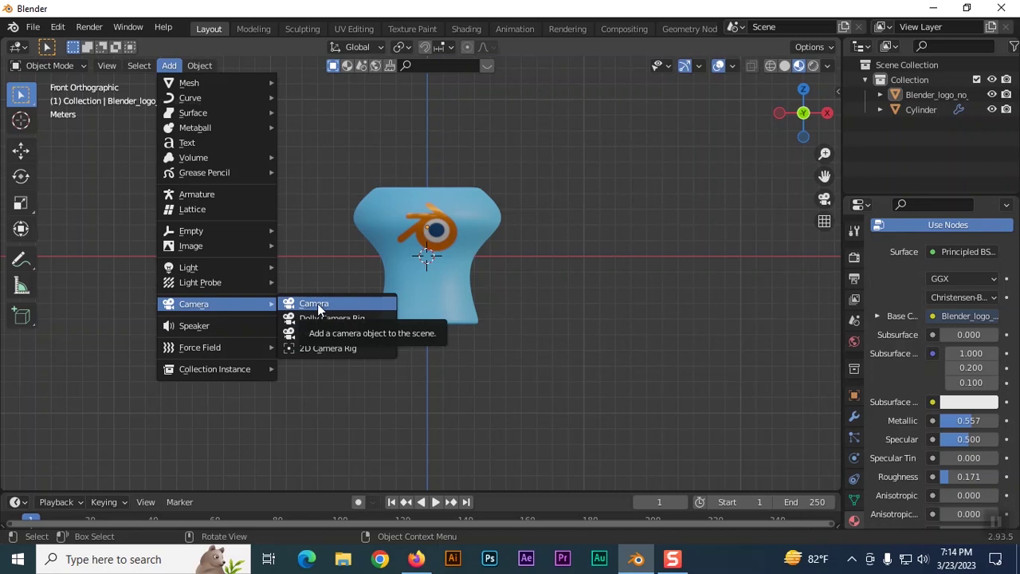
# Step: Add a camera and move it back along Y to -9.127 m
pyautogui.click(321, 308)
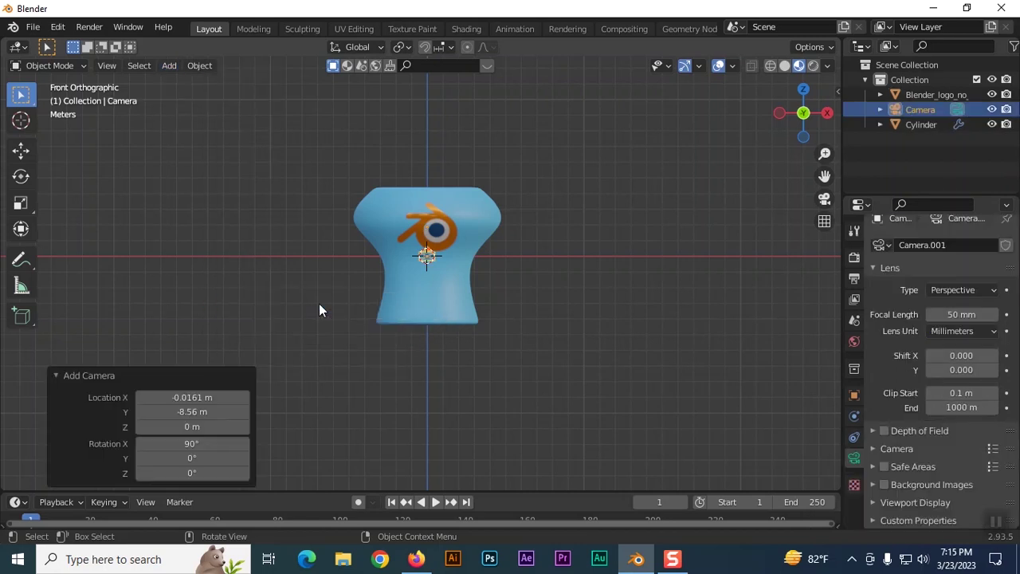
pyautogui.scroll(4, 541, 278)
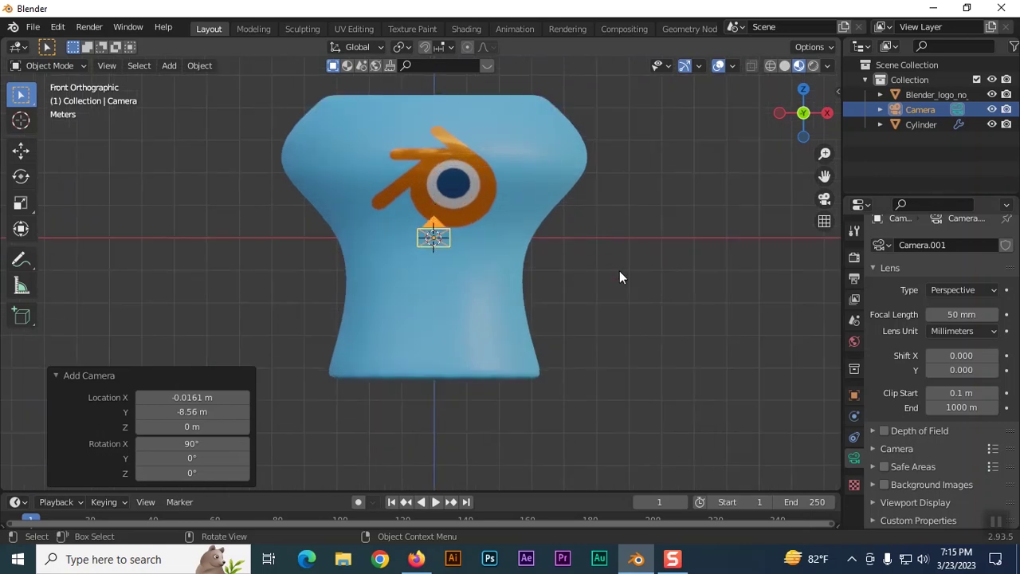
pyautogui.scroll(-6, 620, 273)
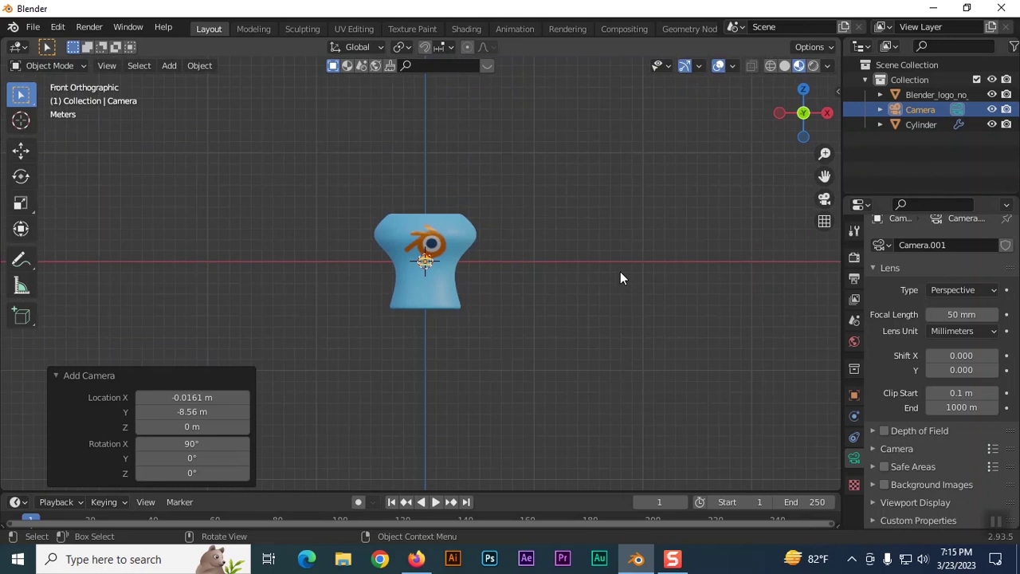
pyautogui.press('KP_3')
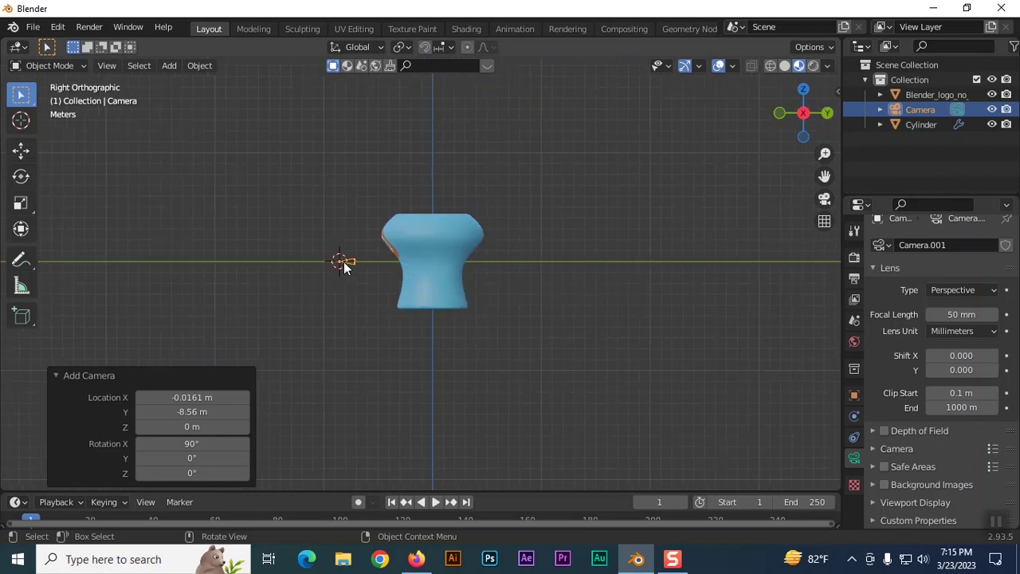
pyautogui.press('g')
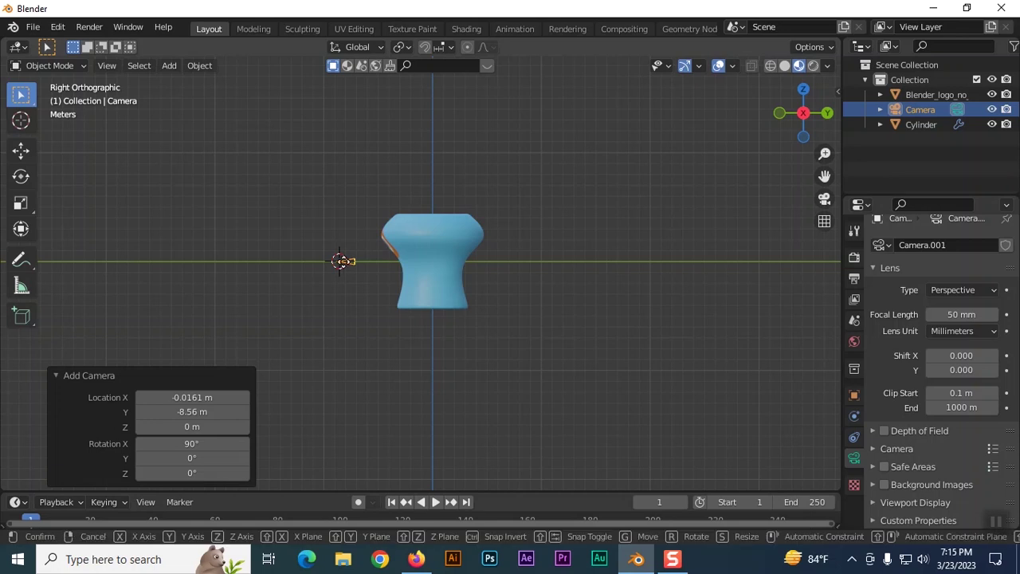
pyautogui.press('y')
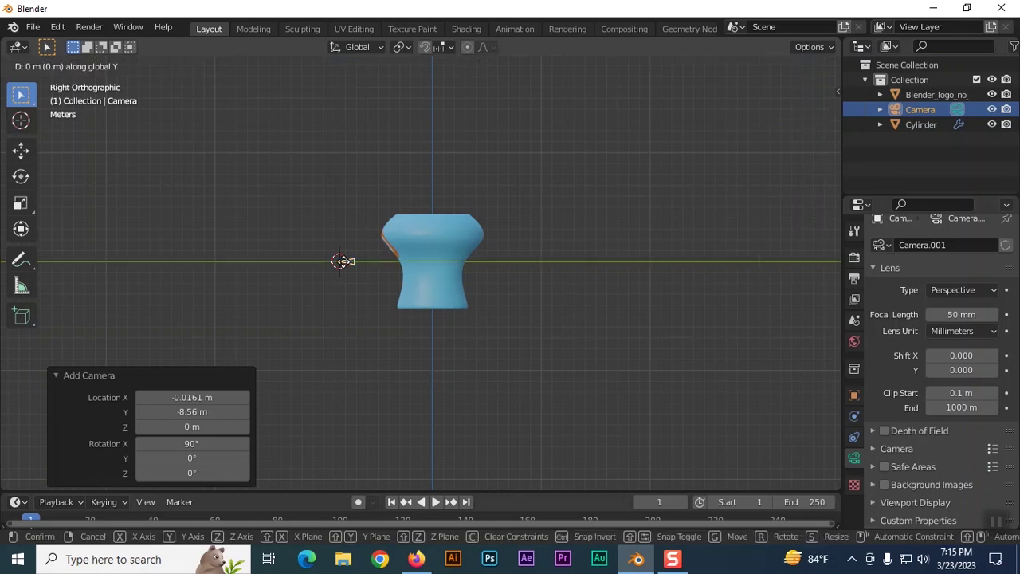
pyautogui.click(245, 268)
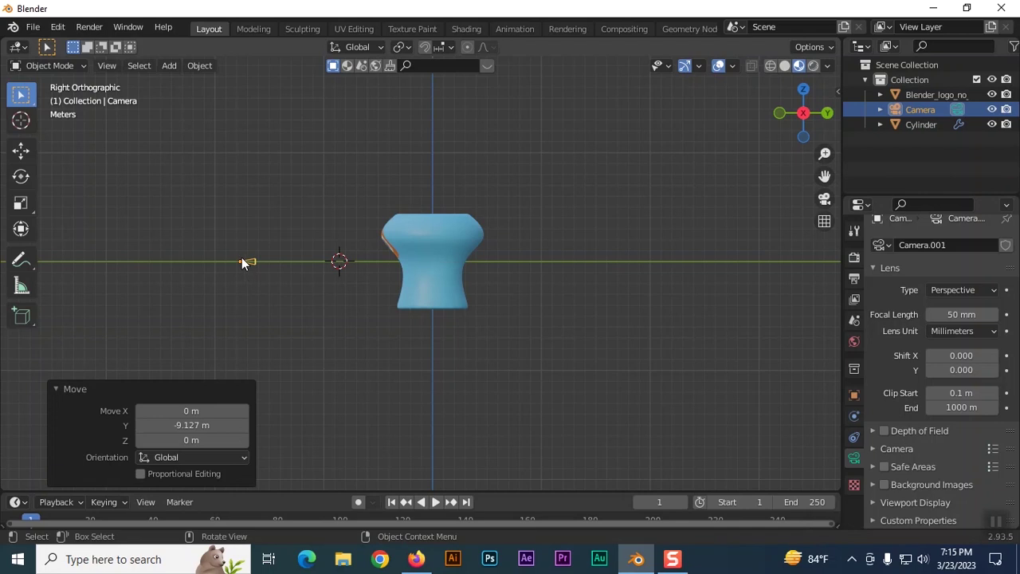
# Step: Raise the camera 2.8136 m and lengthen its lens to 53.14 mm
pyautogui.press('g')
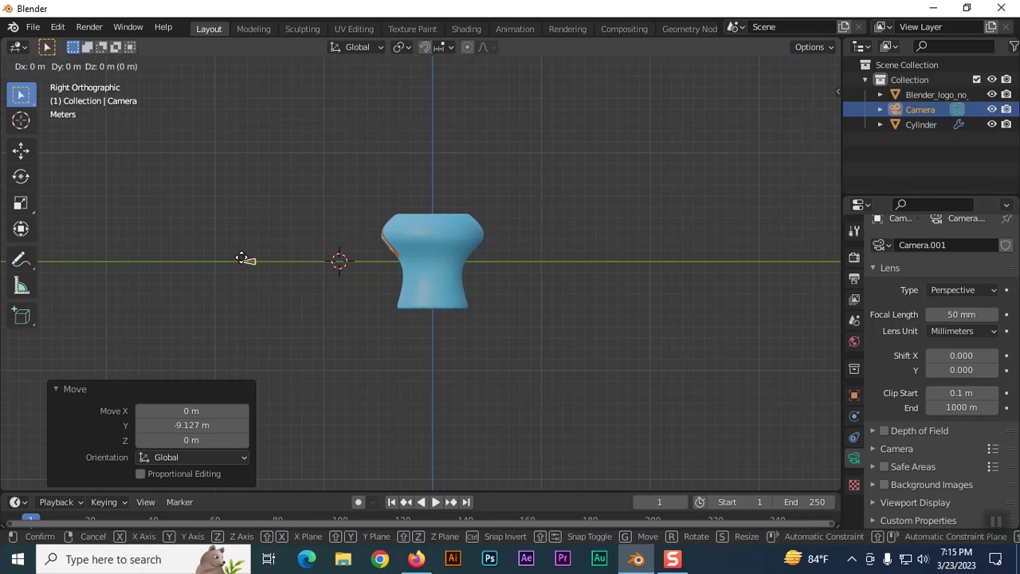
pyautogui.press('z')
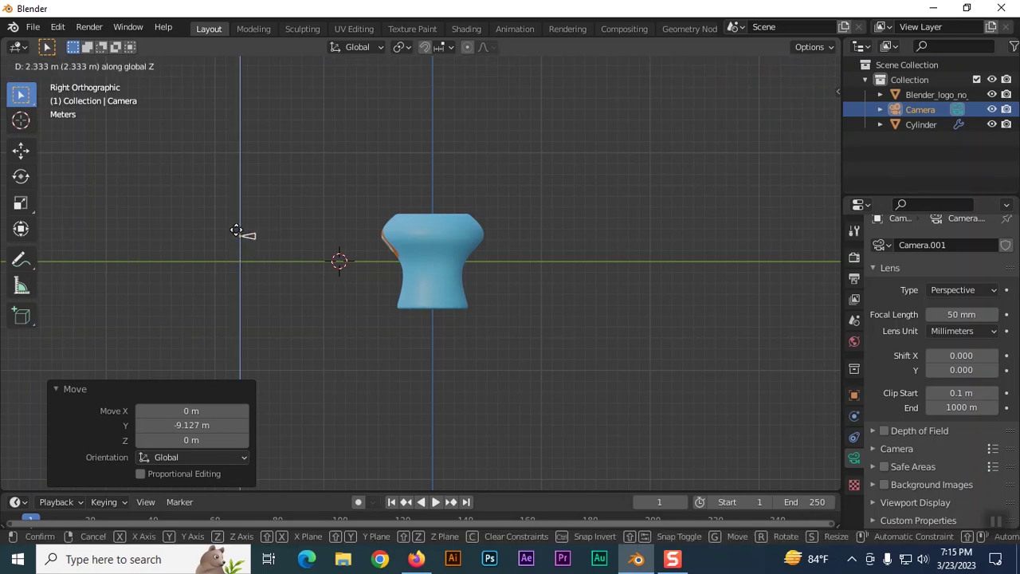
pyautogui.click(236, 232)
pyautogui.moveTo(527, 351); pyautogui.dragTo(475, 311, button='middle')
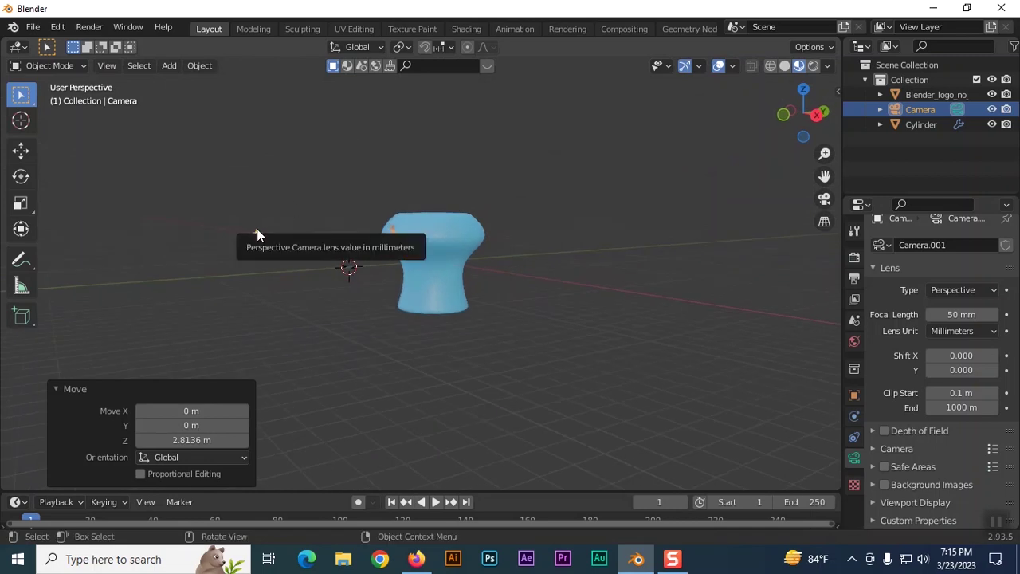
pyautogui.moveTo(257, 230); pyautogui.dragTo(260, 237)
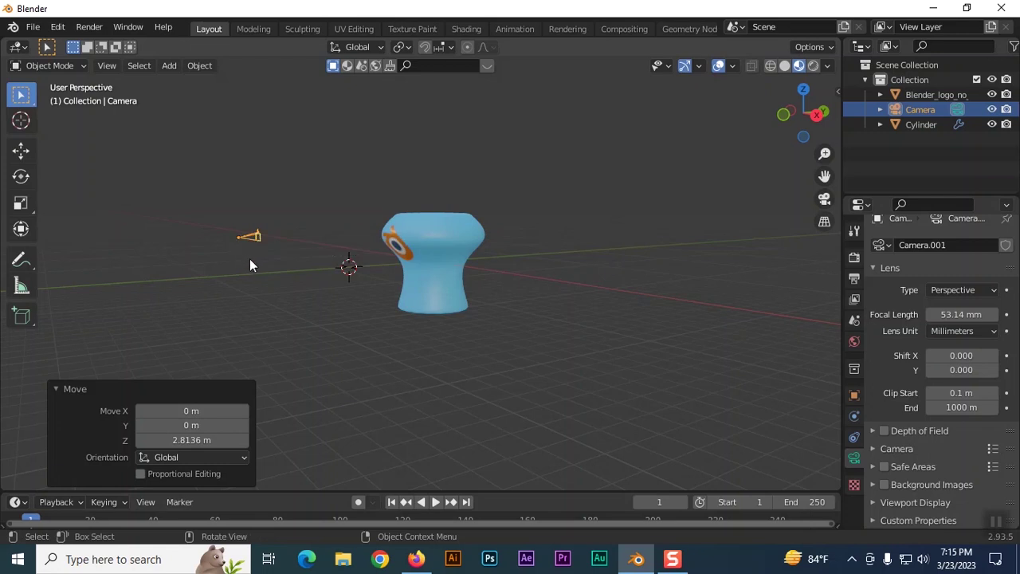
# Step: Rotate the camera 711° about the global X axis to face the mug
pyautogui.press('r')
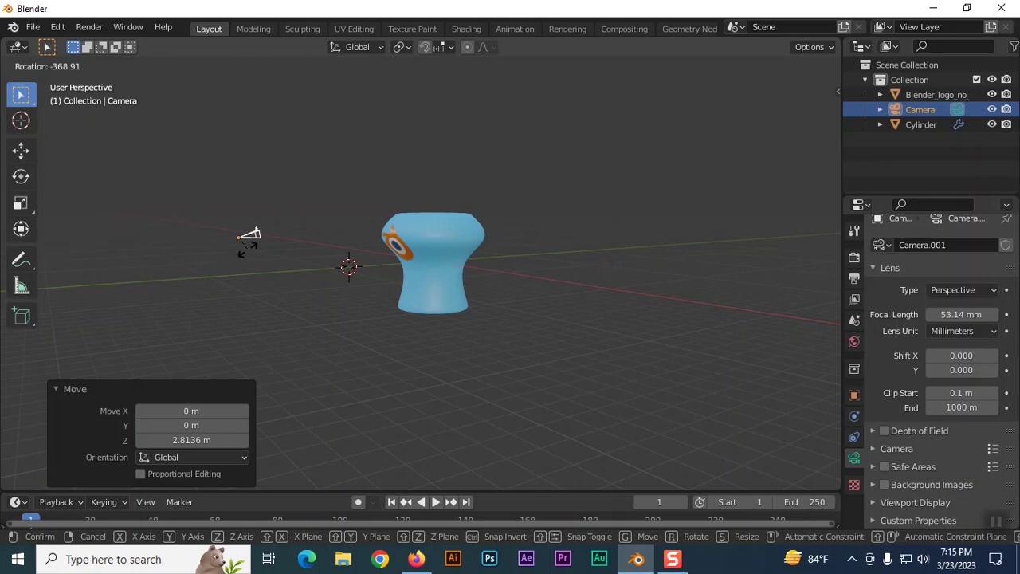
pyautogui.press('x')
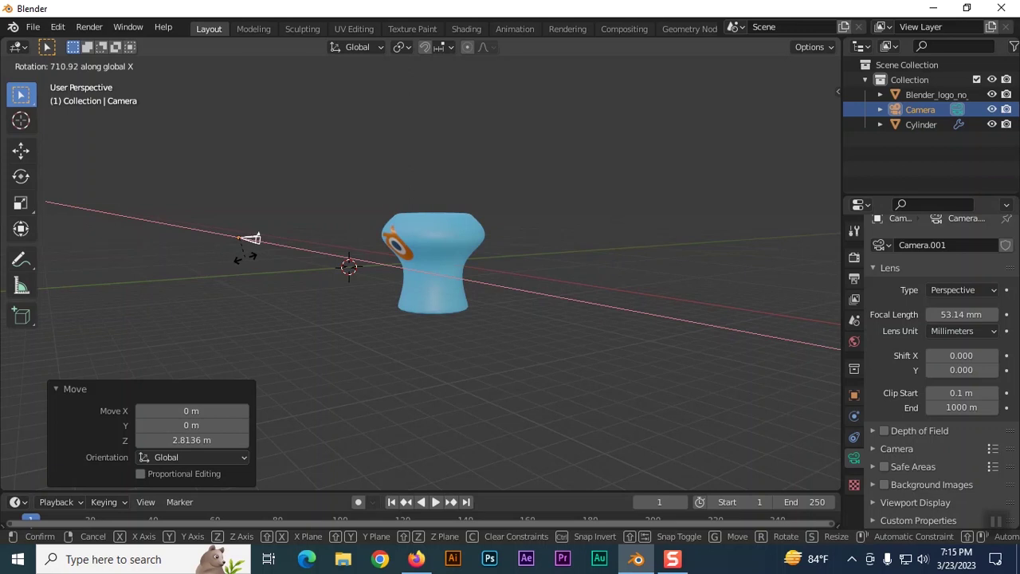
pyautogui.click(245, 257)
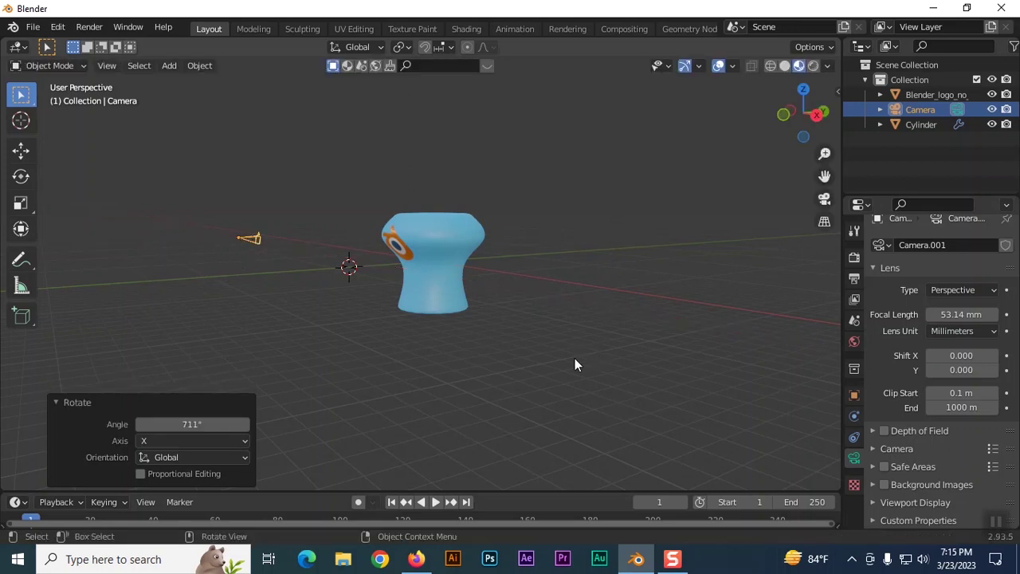
pyautogui.moveTo(487, 374); pyautogui.dragTo(598, 376, button='middle')
# Step: Lock the camera to the view via Camera to View, dolly back to fit the mug and logo, and enlarge the timeline
pyautogui.press('KP_0')
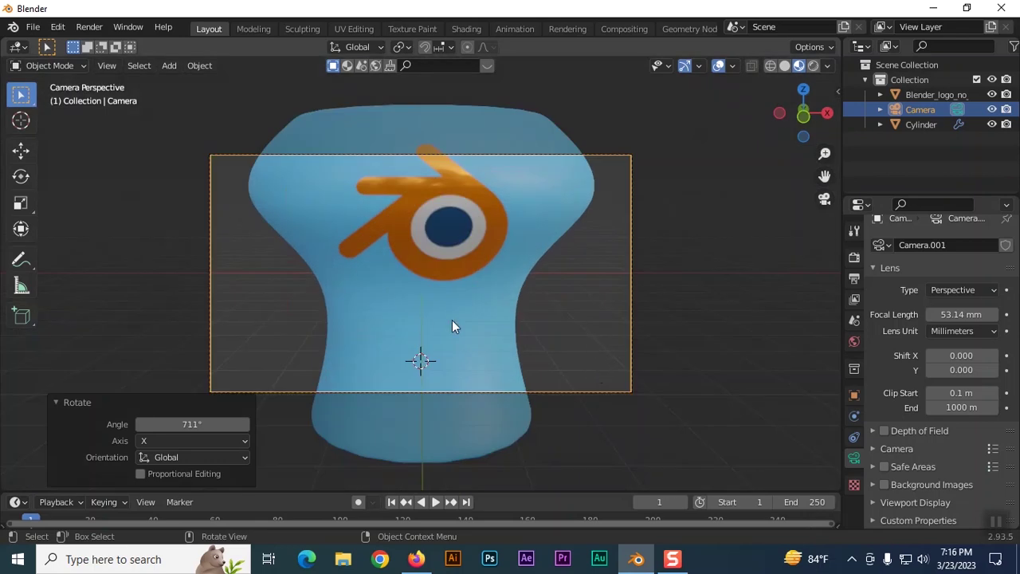
pyautogui.press('n')
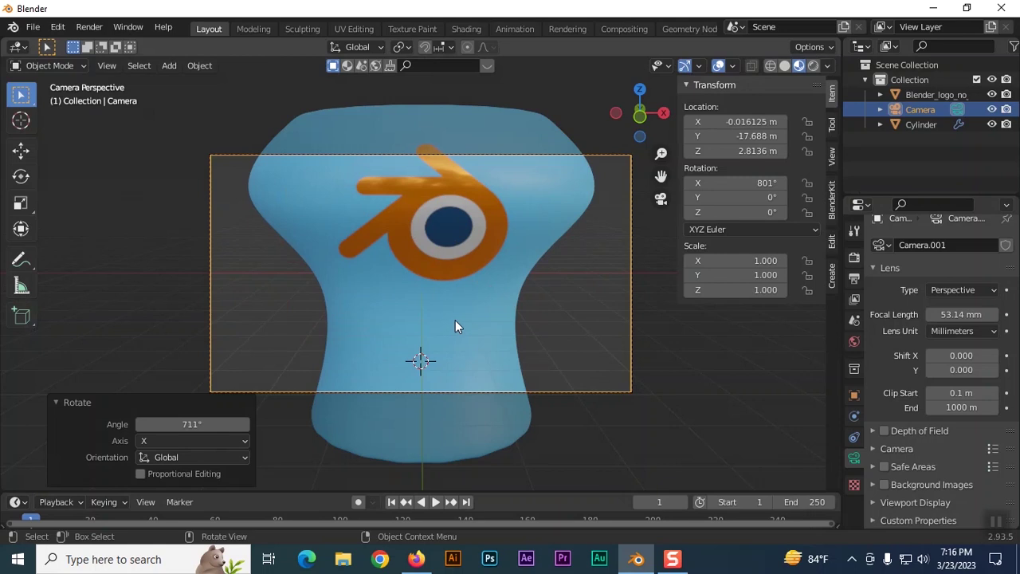
pyautogui.click(830, 159)
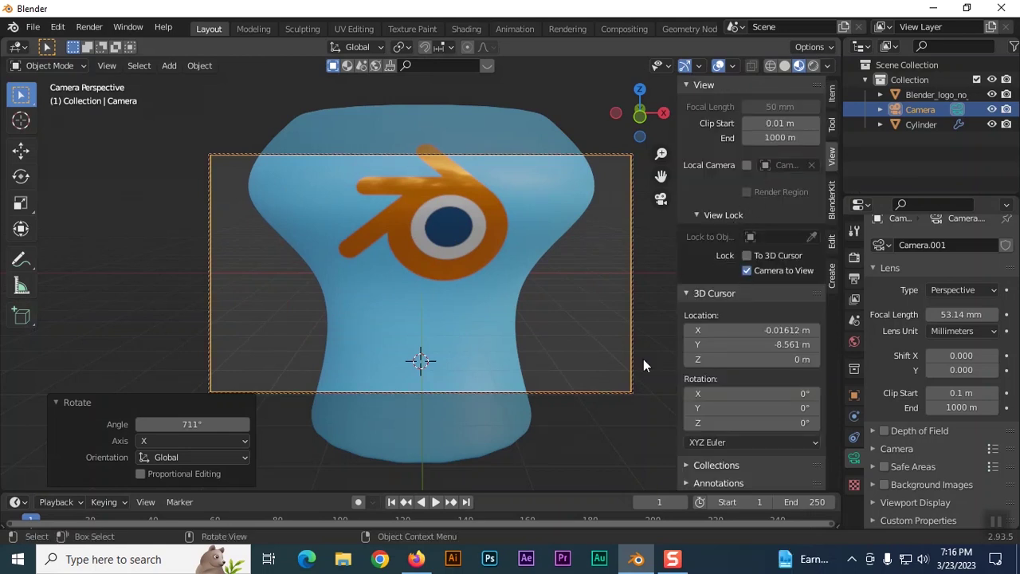
pyautogui.press('n')
pyautogui.scroll(-4, 577, 319)
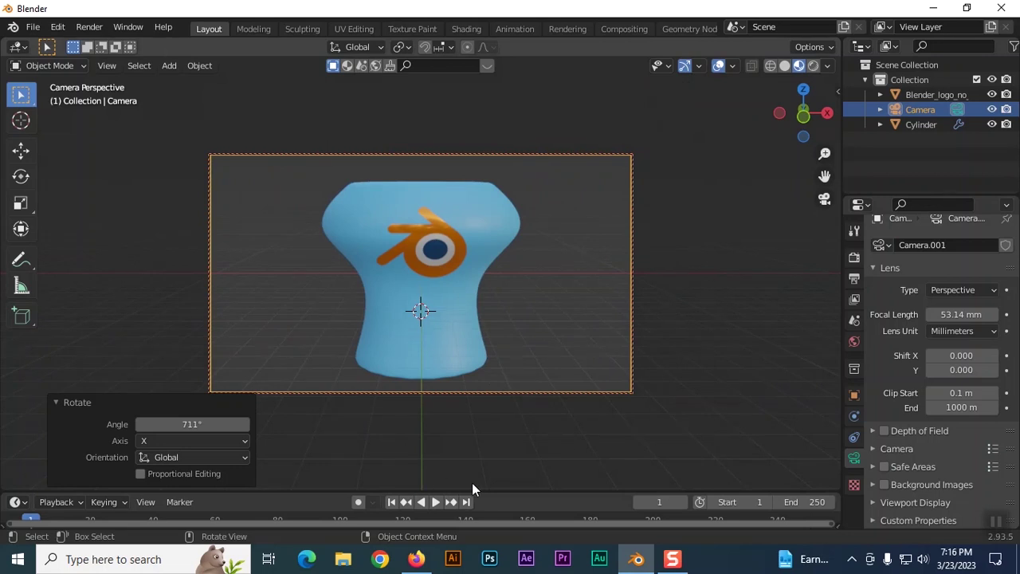
pyautogui.moveTo(481, 490); pyautogui.dragTo(476, 387)
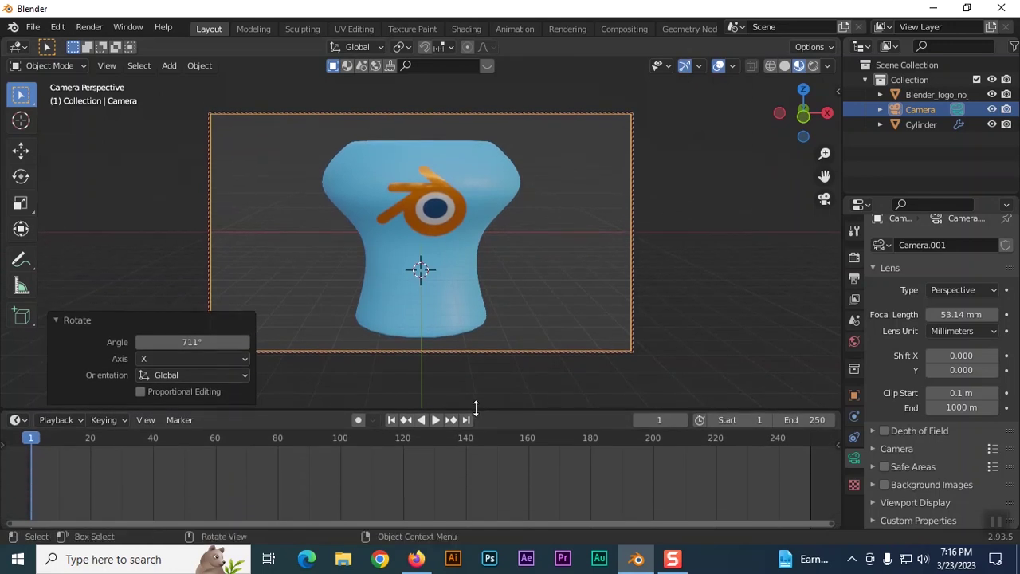
# Step: Collapse the Rotate redo panel and drag the timeline border higher for more room
pyautogui.click(52, 320)
pyautogui.moveTo(483, 413); pyautogui.dragTo(481, 399)
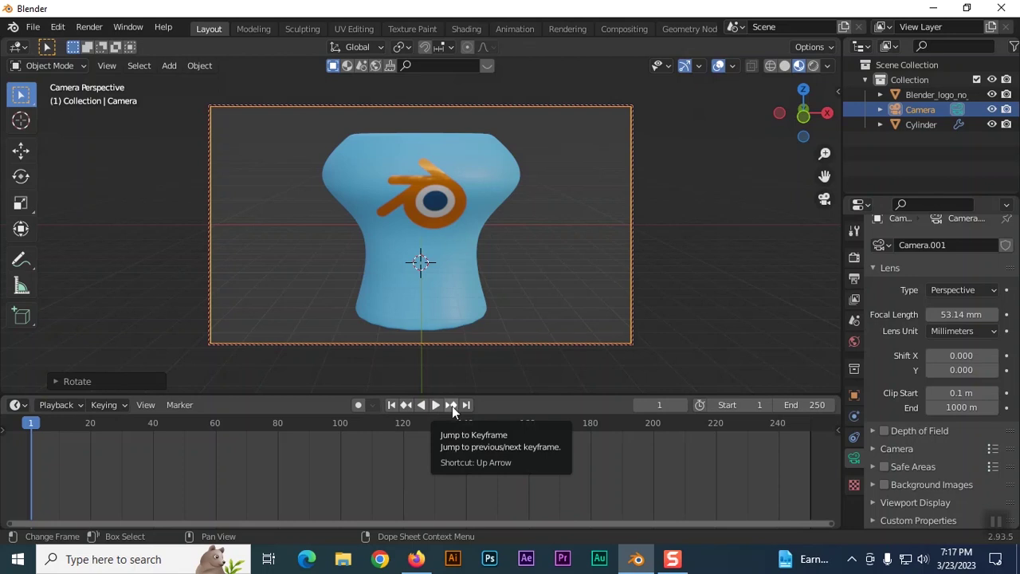
# Step: Inspect the timeline's Playback and Keying settings without changing them
pyautogui.click(78, 404)
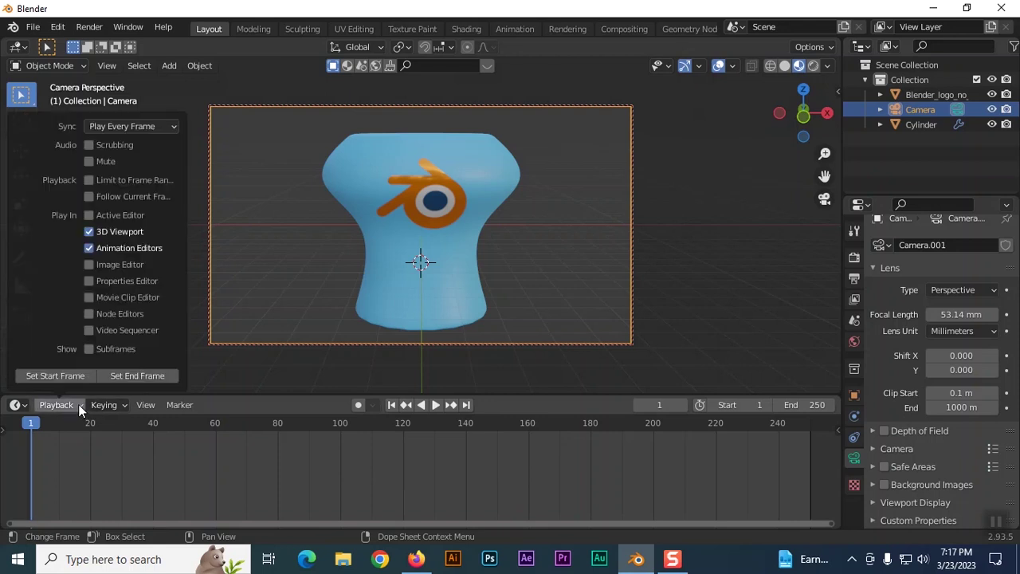
pyautogui.moveTo(91, 410)
pyautogui.click(125, 406)
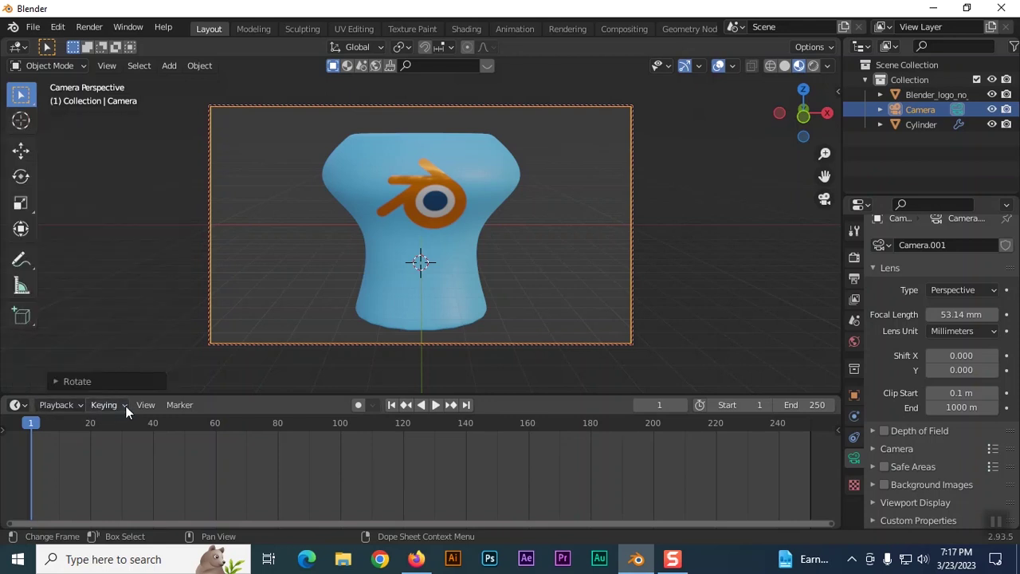
pyautogui.click(125, 405)
pyautogui.click(125, 406)
# Step: Scrub the current frame, then briefly play the animation and stop at frame 49
pyautogui.moveTo(666, 404); pyautogui.dragTo(714, 404)
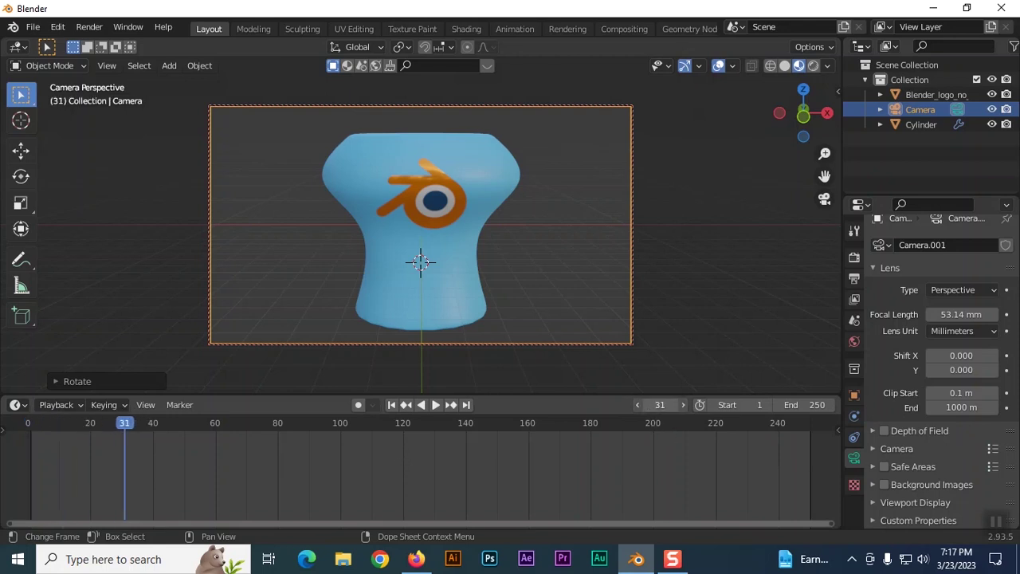
pyautogui.click(663, 406)
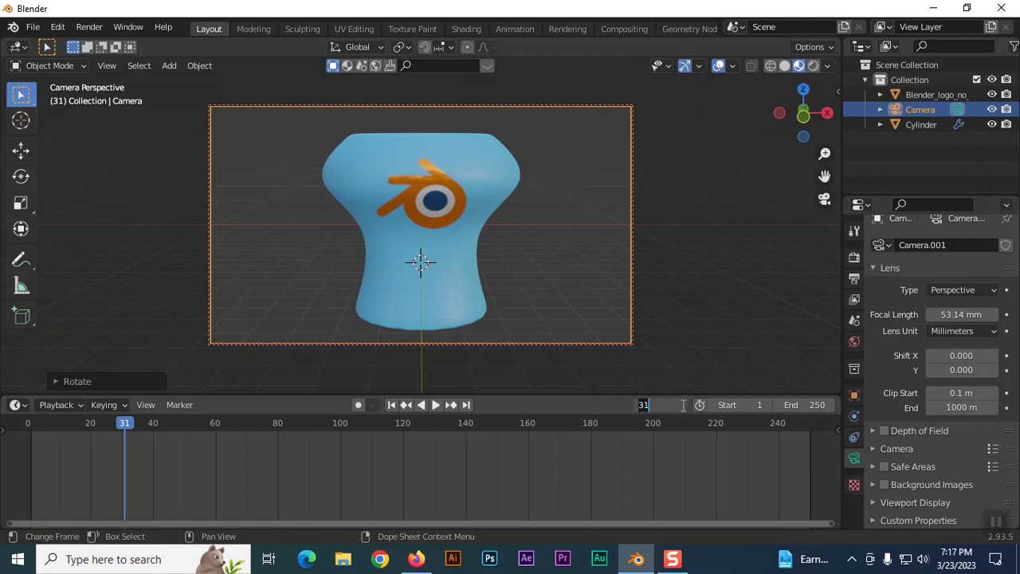
pyautogui.click(670, 451)
pyautogui.moveTo(661, 404); pyautogui.dragTo(681, 404)
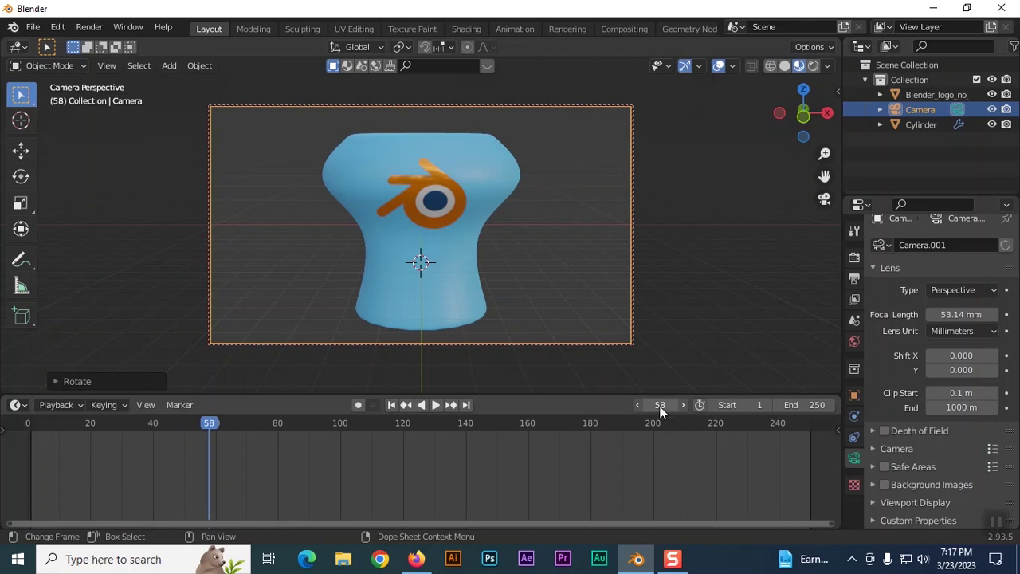
pyautogui.press('space')
pyautogui.moveTo(215, 424); pyautogui.dragTo(181, 438)
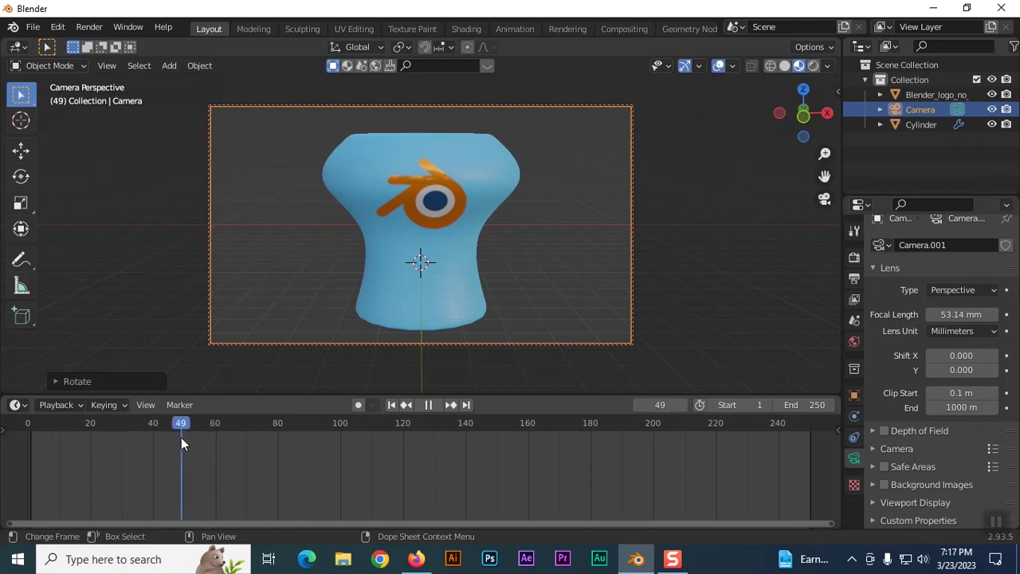
pyautogui.press('space')
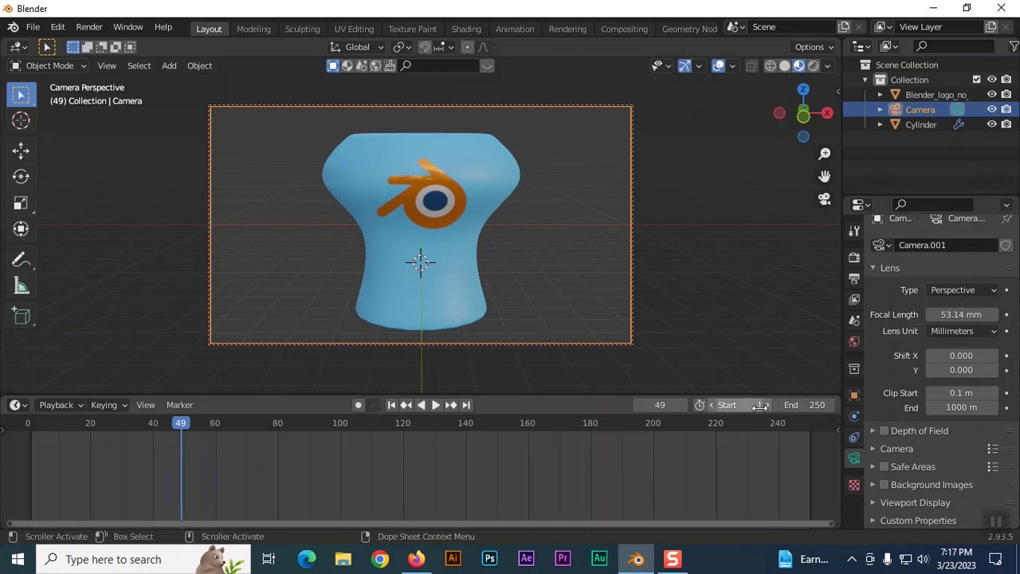
# Step: Set the timeline End frame to 100 and show Output Properties at 1920×1080, 24 fps
pyautogui.click(808, 405)
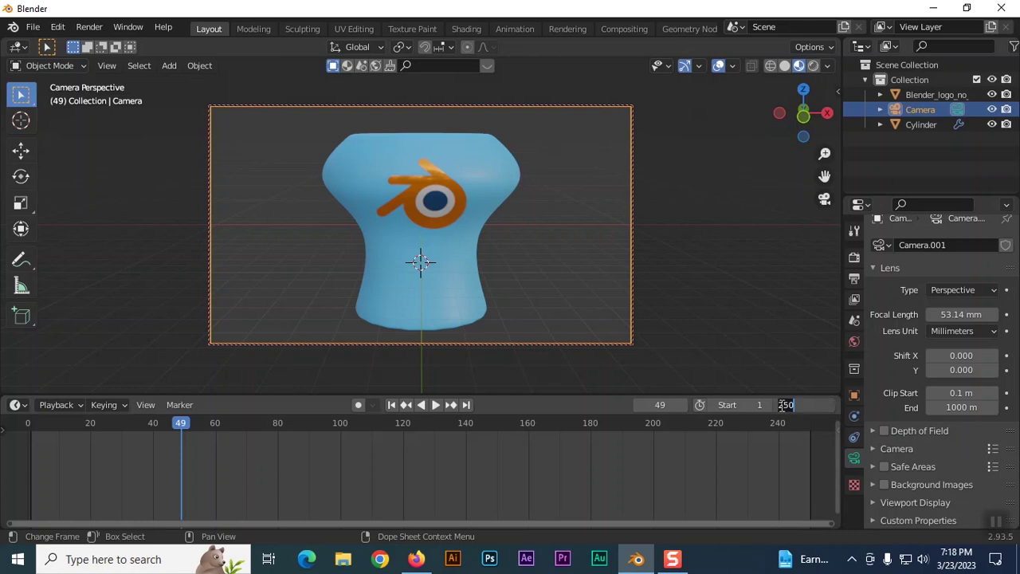
pyautogui.write('100')
pyautogui.press('Return')
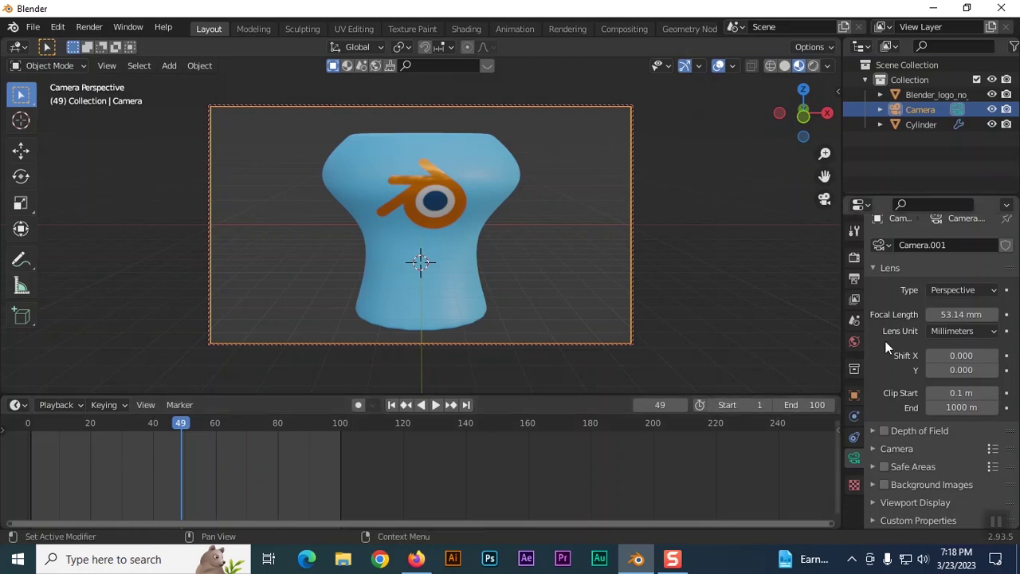
pyautogui.click(854, 280)
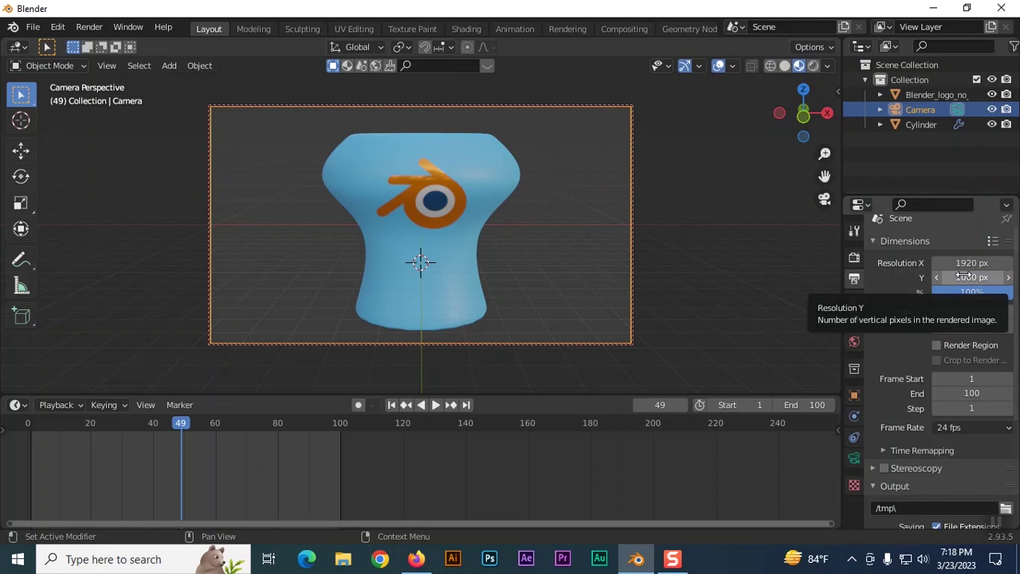
pyautogui.moveTo(950, 267); pyautogui.dragTo(909, 267)
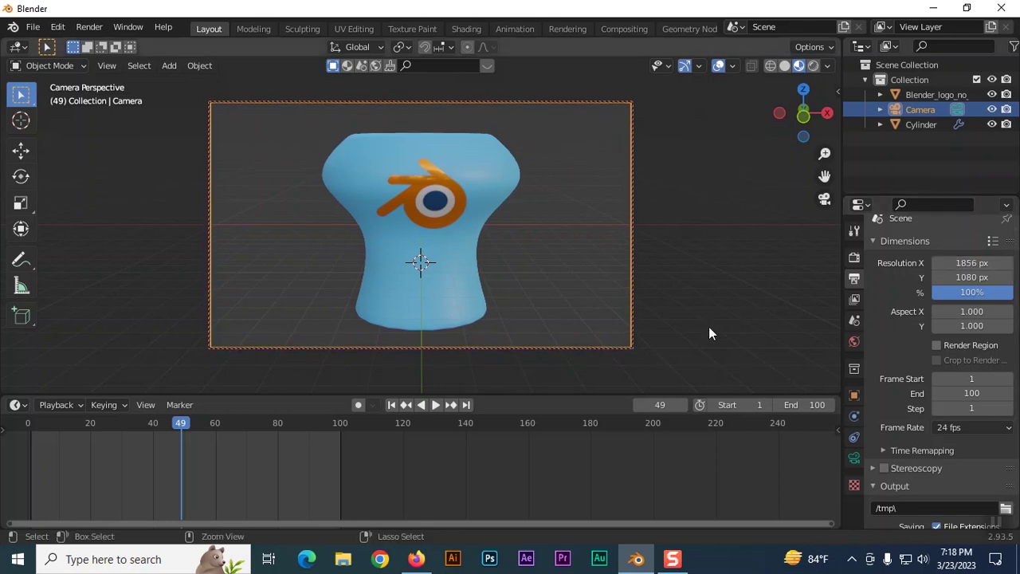
pyautogui.hotkey('ctrl', 'z')
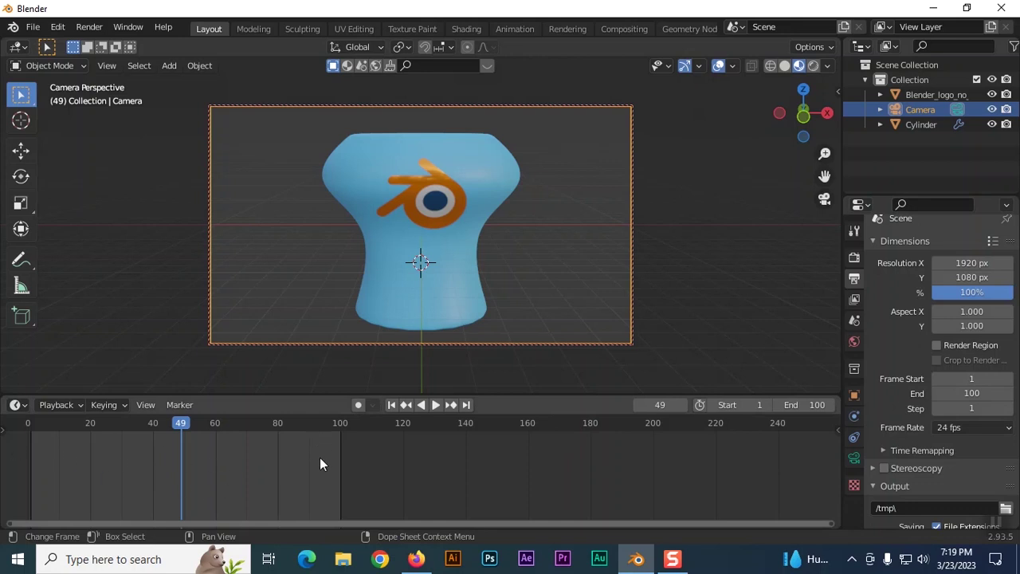
# Step: Enlarge the timeline again and select the Blender_logo_no_text.svg logo on the mug
pyautogui.moveTo(480, 396); pyautogui.dragTo(455, 439)
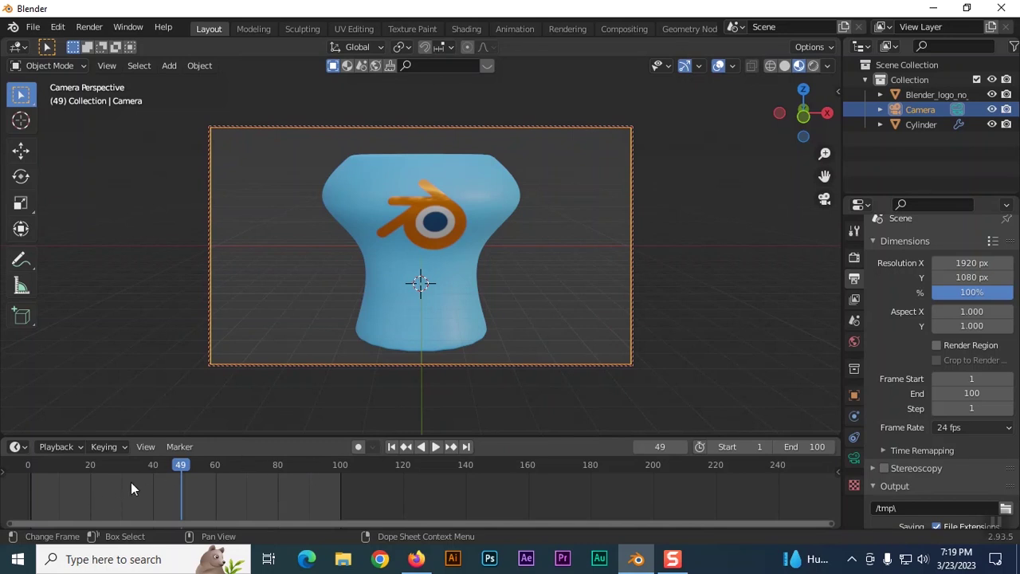
pyautogui.click(450, 227)
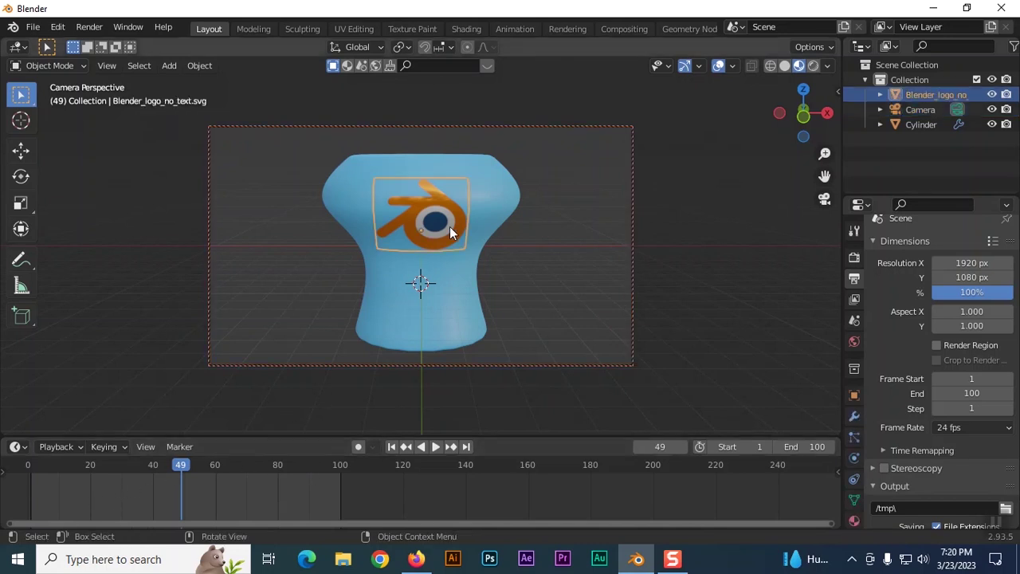
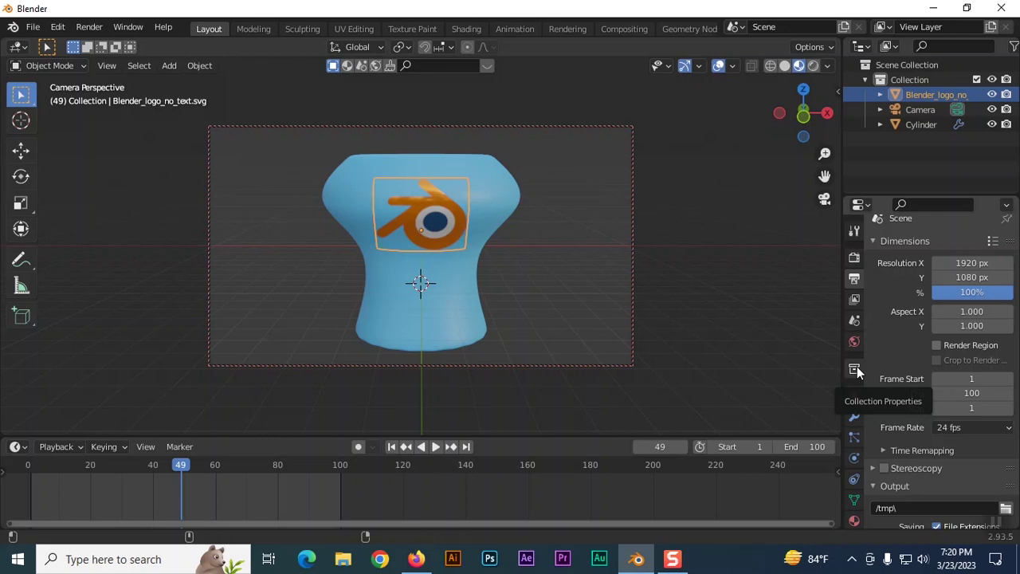
# Step: Show the logo's Object properties and return the animation to frame 10
pyautogui.click(854, 396)
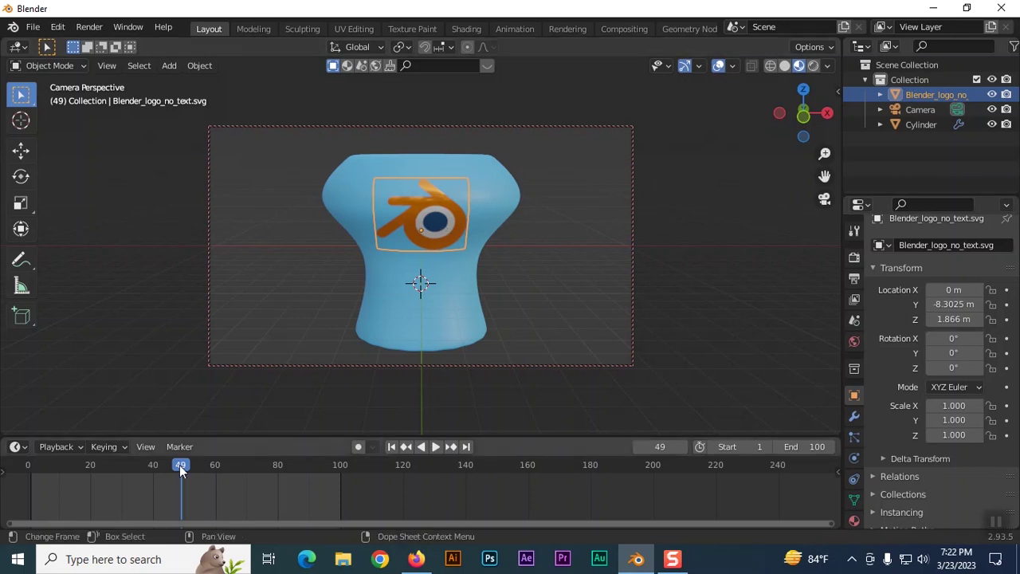
pyautogui.press('space')
pyautogui.moveTo(180, 464); pyautogui.dragTo(59, 476)
pyautogui.press('space')
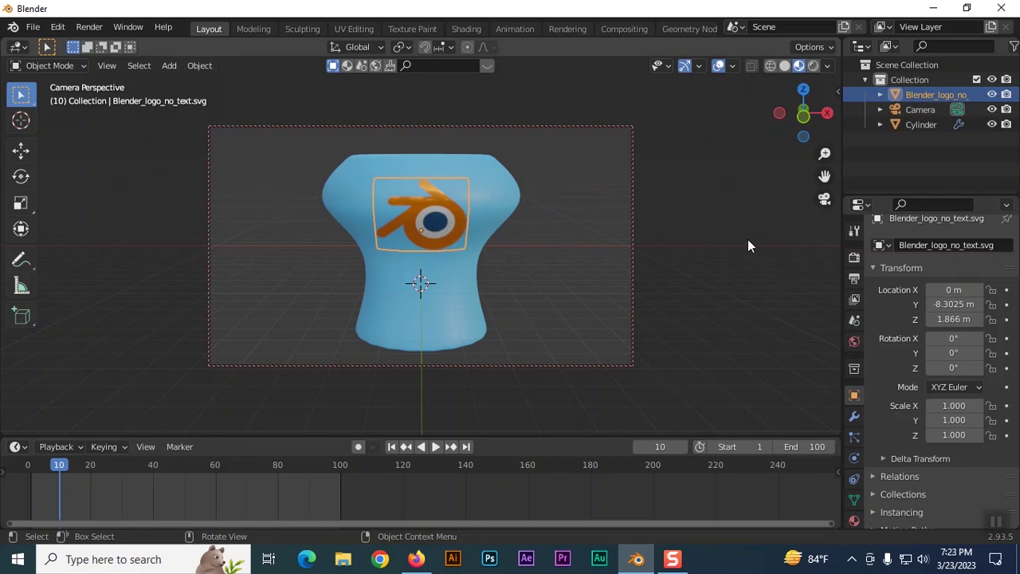
# Step: Push the logo off the vase's right side with Location X 10.02 m and keyframe it at frame 10
pyautogui.click(954, 289)
pyautogui.write('1.09')
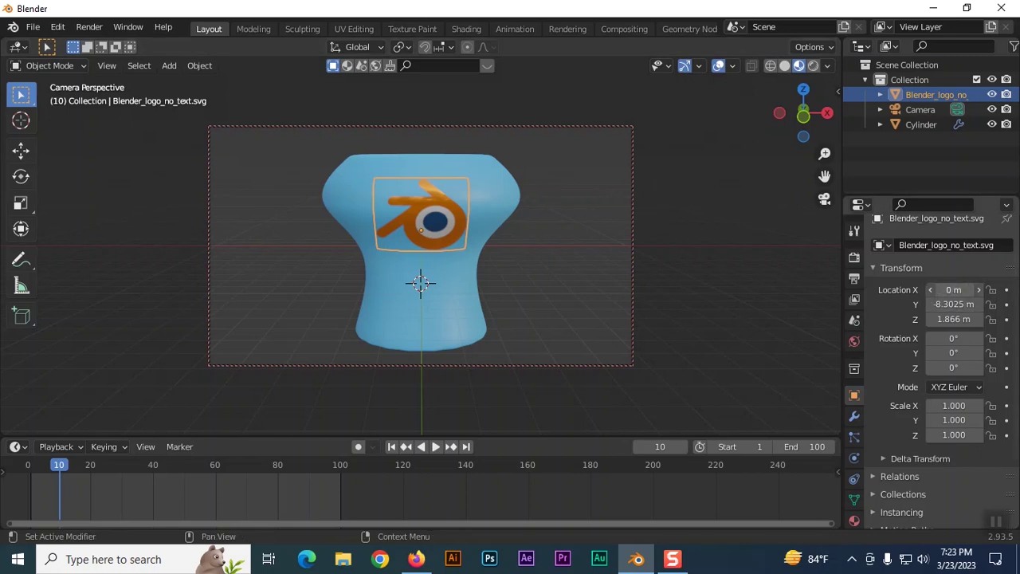
pyautogui.press('Return')
pyautogui.moveTo(953, 290); pyautogui.dragTo(1006, 290)
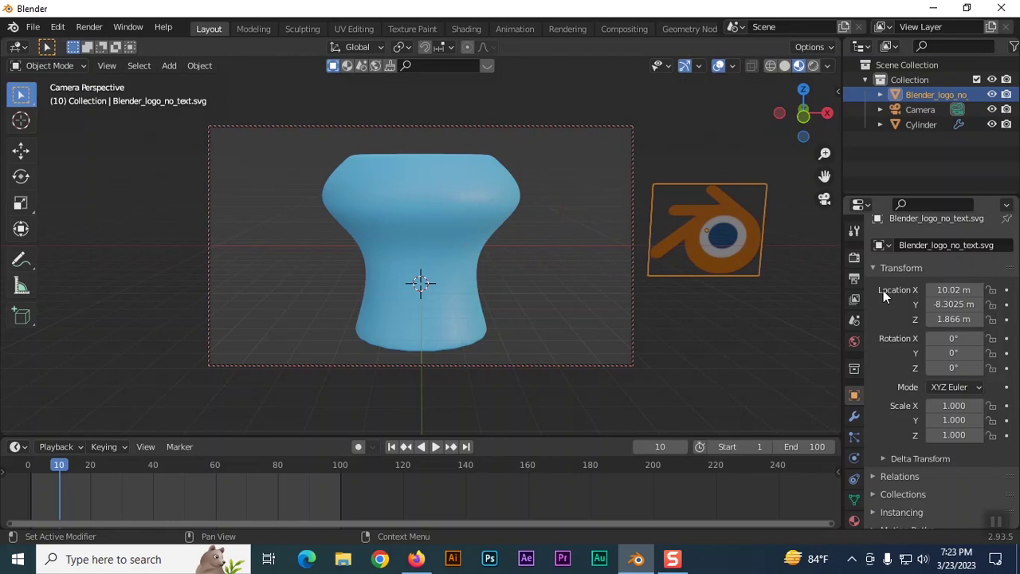
pyautogui.click(1007, 290)
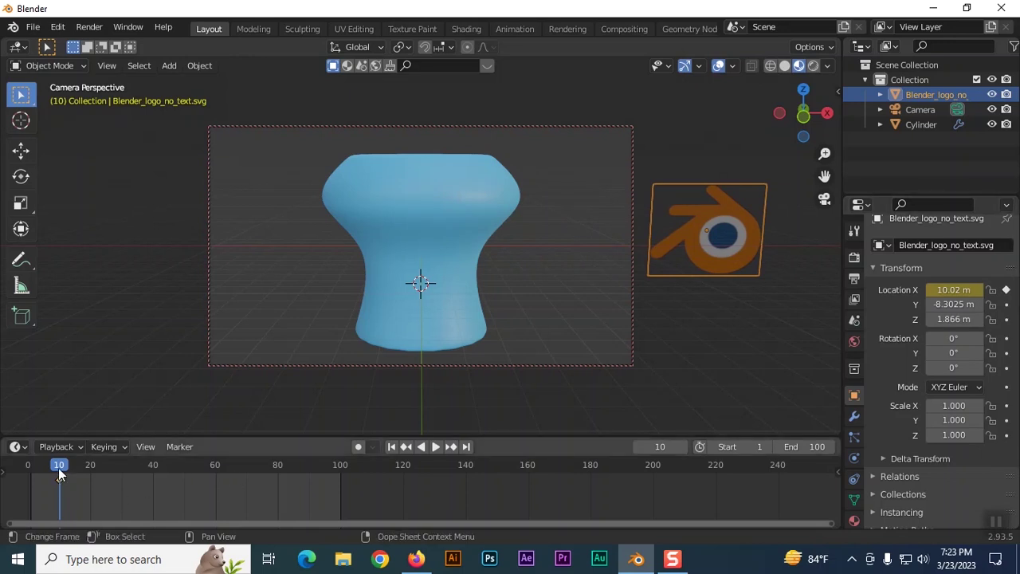
# Step: At frame 30, bring Location X back to -0.05 m so the logo returns onto the vase
pyautogui.press('space')
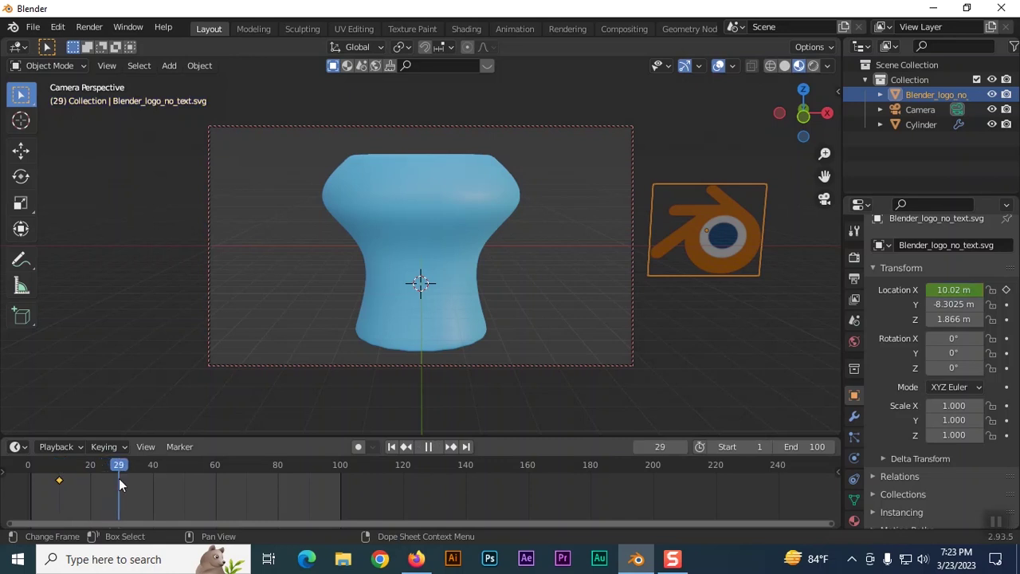
pyautogui.moveTo(119, 478); pyautogui.dragTo(121, 481)
pyautogui.press('space')
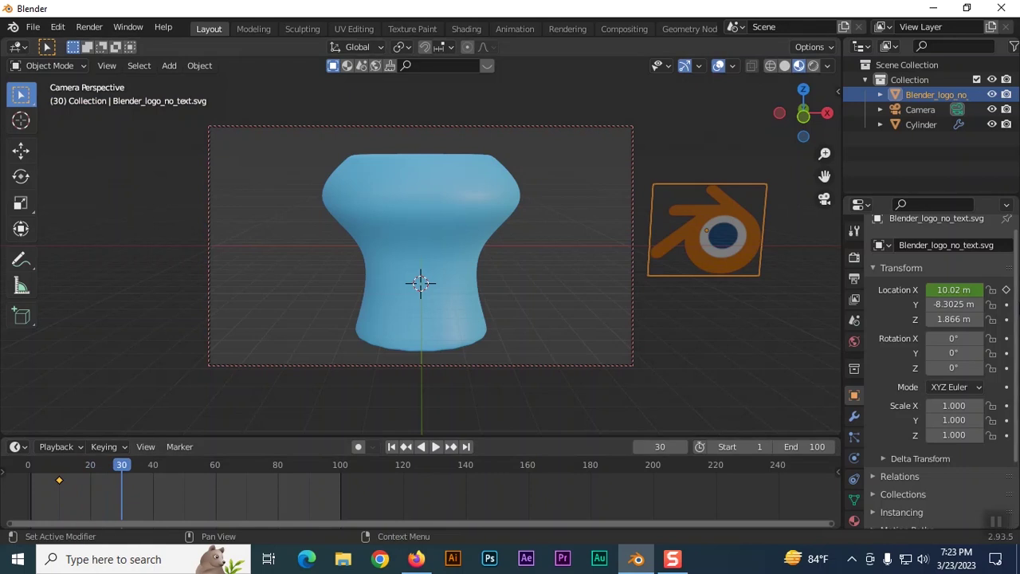
pyautogui.moveTo(955, 290); pyautogui.dragTo(822, 290)
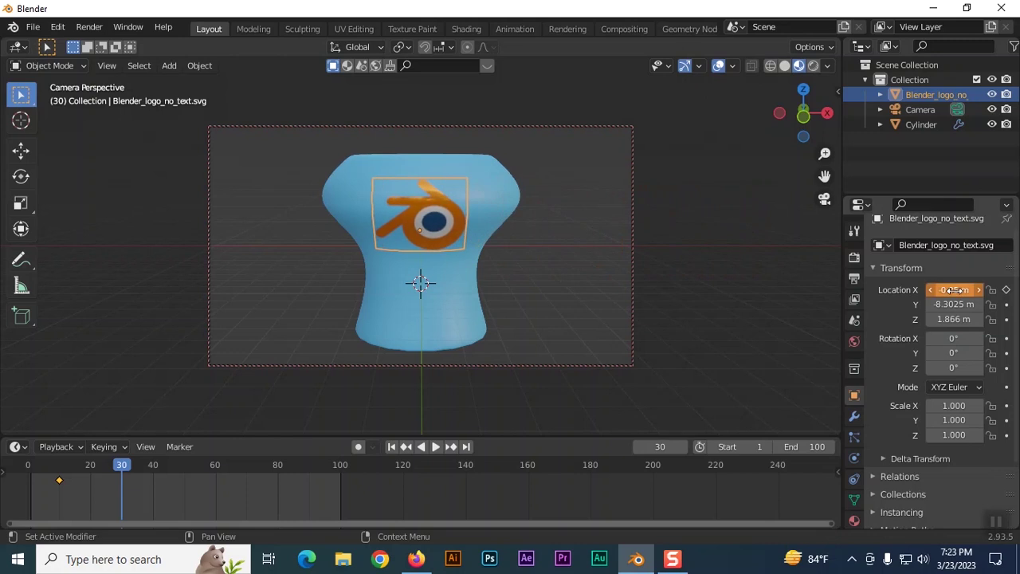
# Step: Keyframe Location X at -0.05 m on frames 30 and 50 to hold the logo on the vase
pyautogui.click(1007, 291)
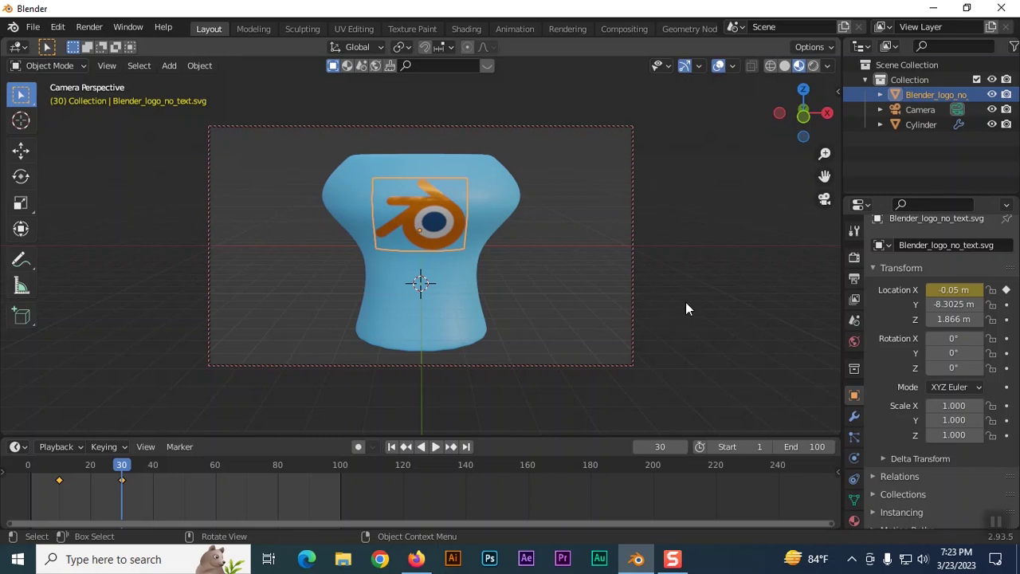
pyautogui.press('i')
pyautogui.press('space')
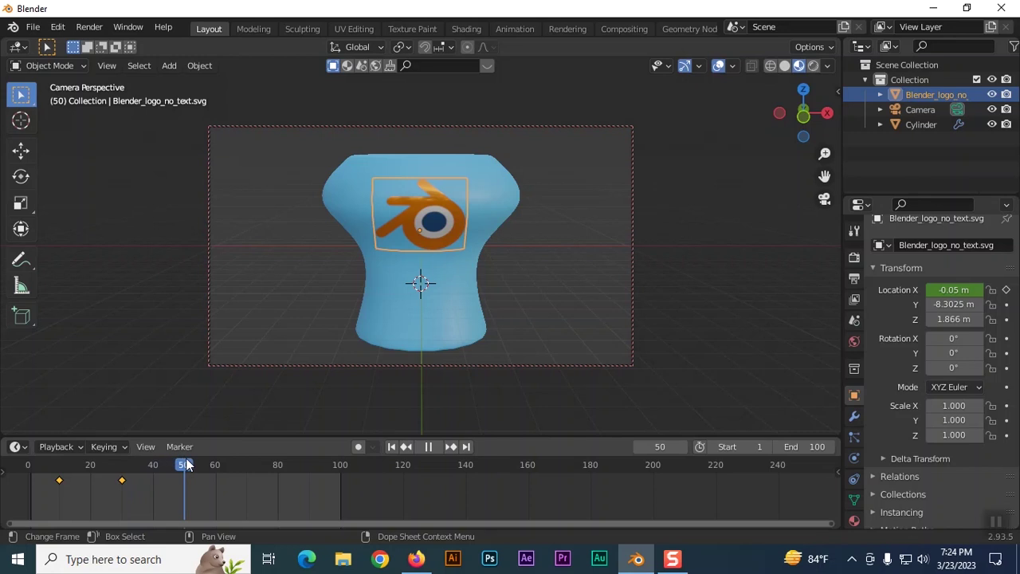
pyautogui.press('space')
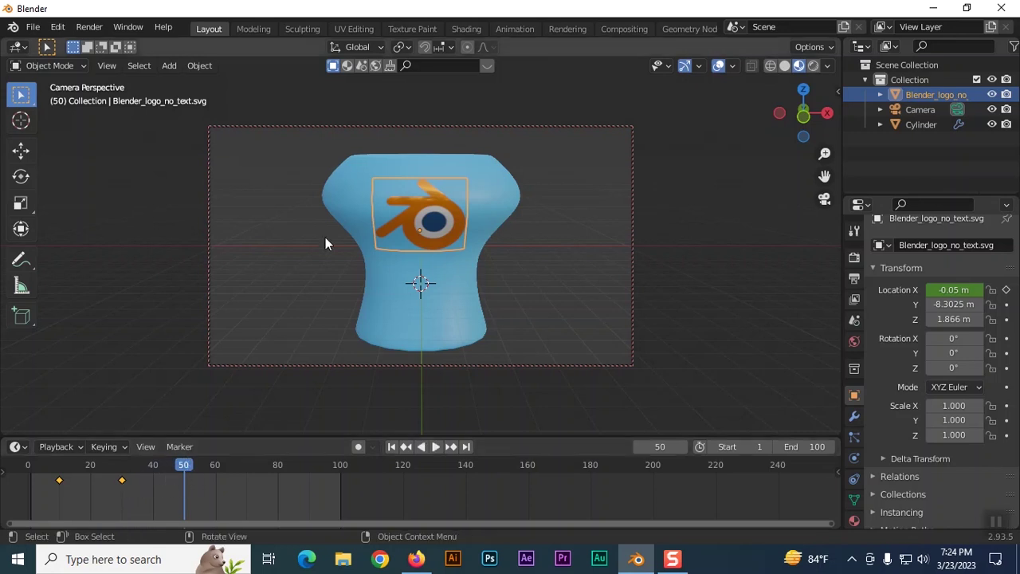
pyautogui.click(1007, 291)
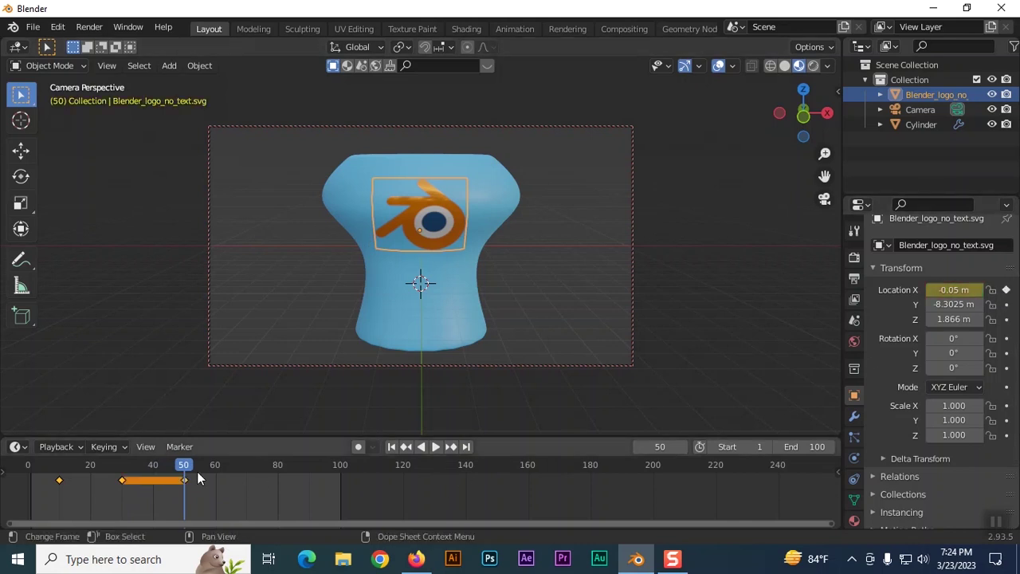
# Step: Keyframe the logo's X, Y and Z location at frame 60, then select the vase with the Move tool
pyautogui.moveTo(185, 462); pyautogui.dragTo(216, 466)
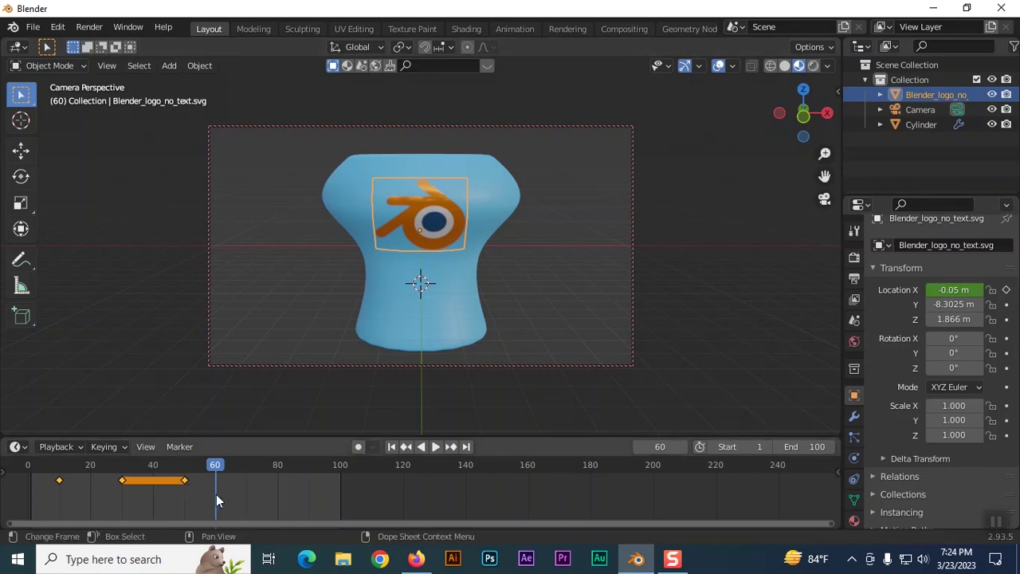
pyautogui.click(1007, 291)
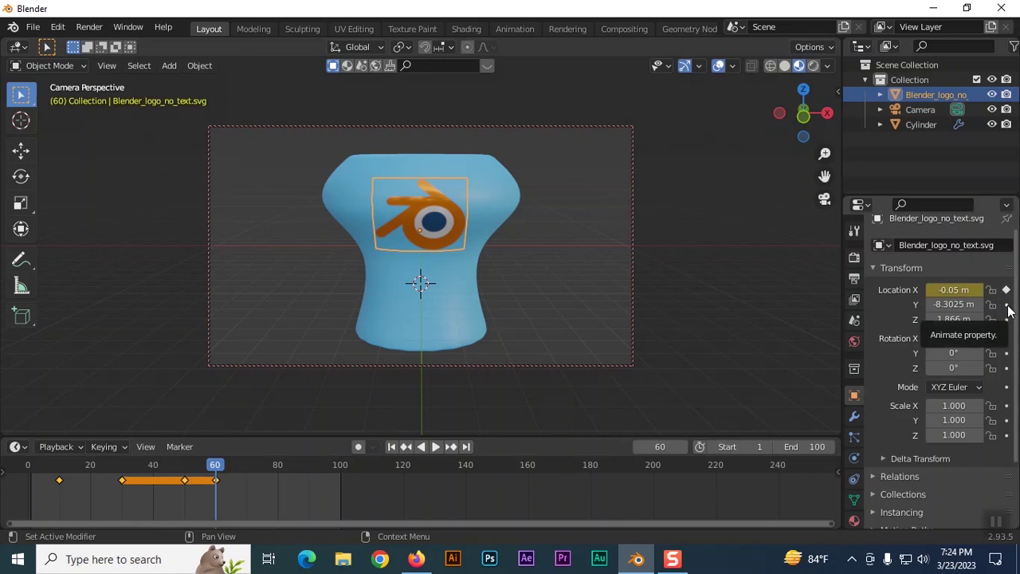
pyautogui.click(1007, 306)
pyautogui.click(1007, 320)
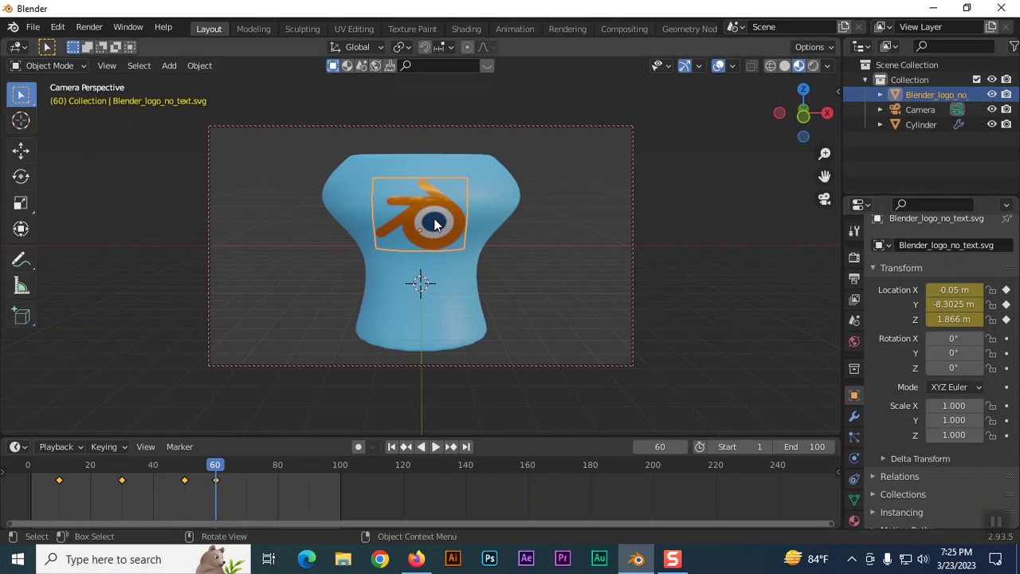
pyautogui.click(343, 211)
pyautogui.click(21, 150)
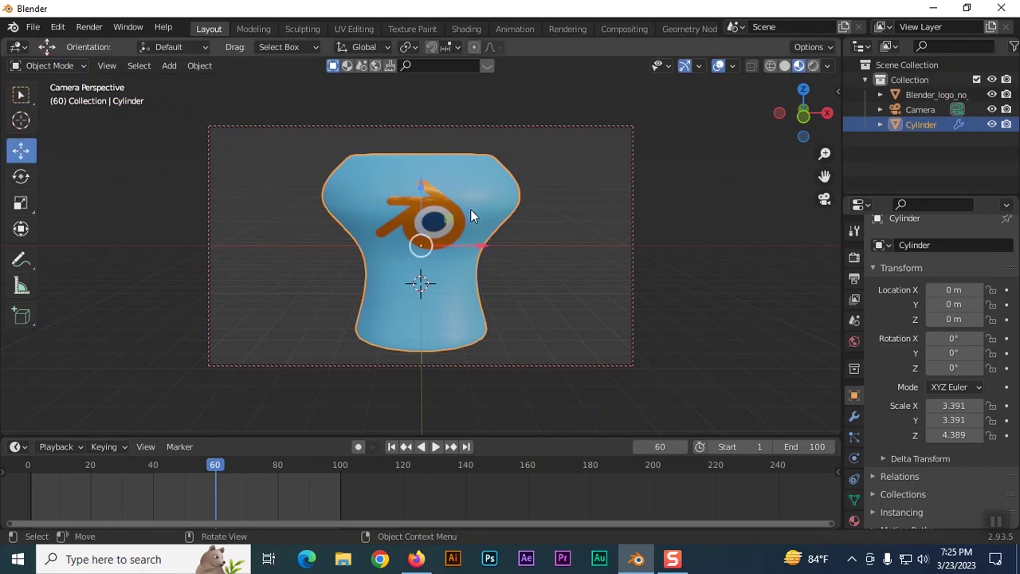
# Step: Move the logo upper left off the vase to X -9.7034, Y -8.3025, Z 6.5856
pyautogui.click(449, 220)
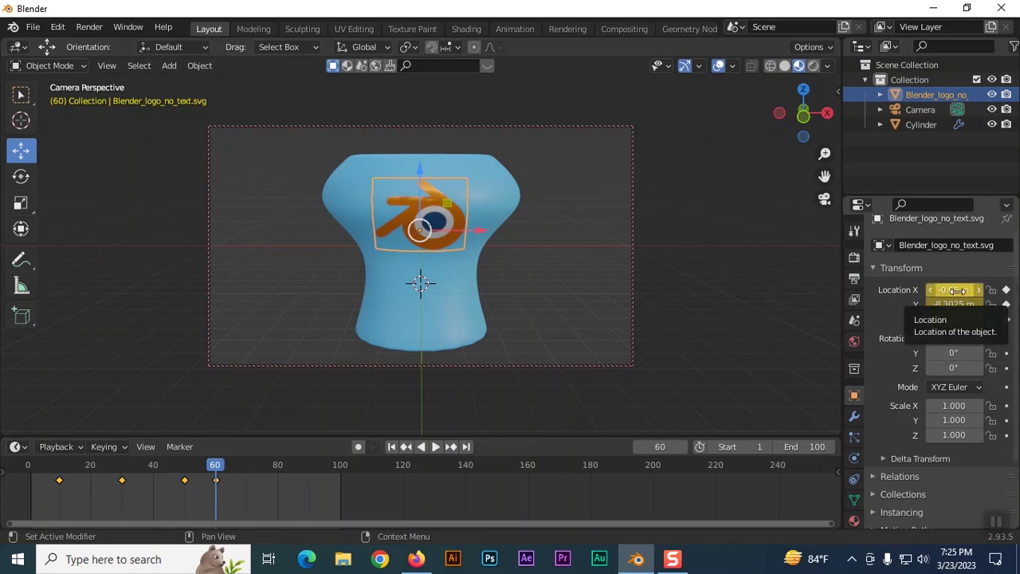
pyautogui.click(1006, 303)
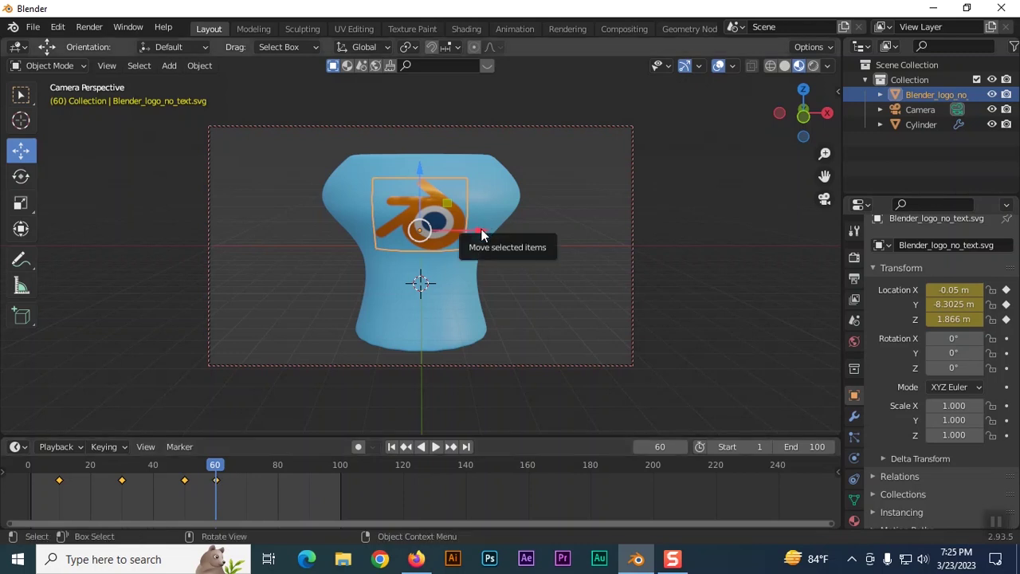
pyautogui.moveTo(480, 231); pyautogui.dragTo(247, 251)
pyautogui.click(202, 251)
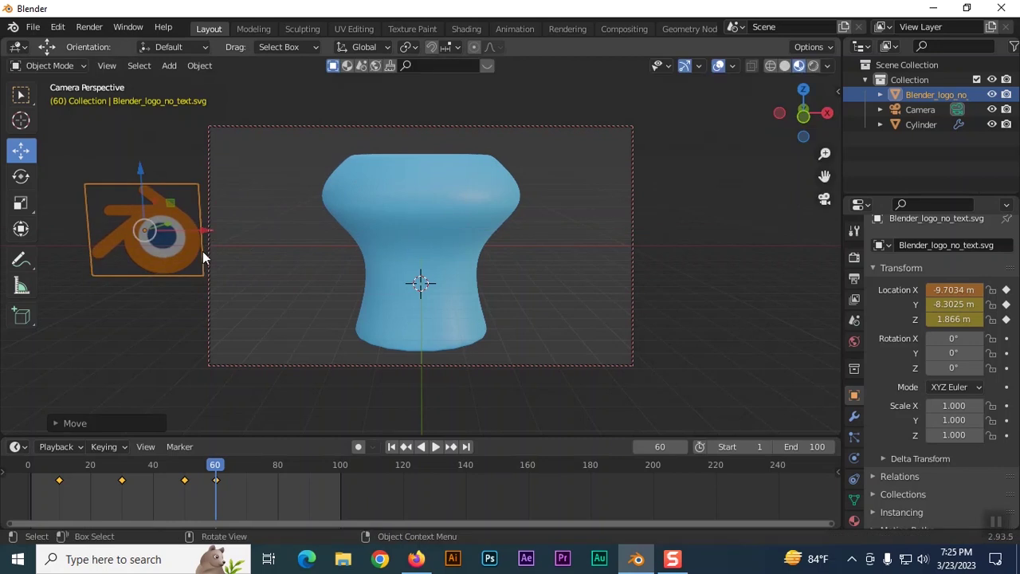
pyautogui.press('g')
pyautogui.press('z')
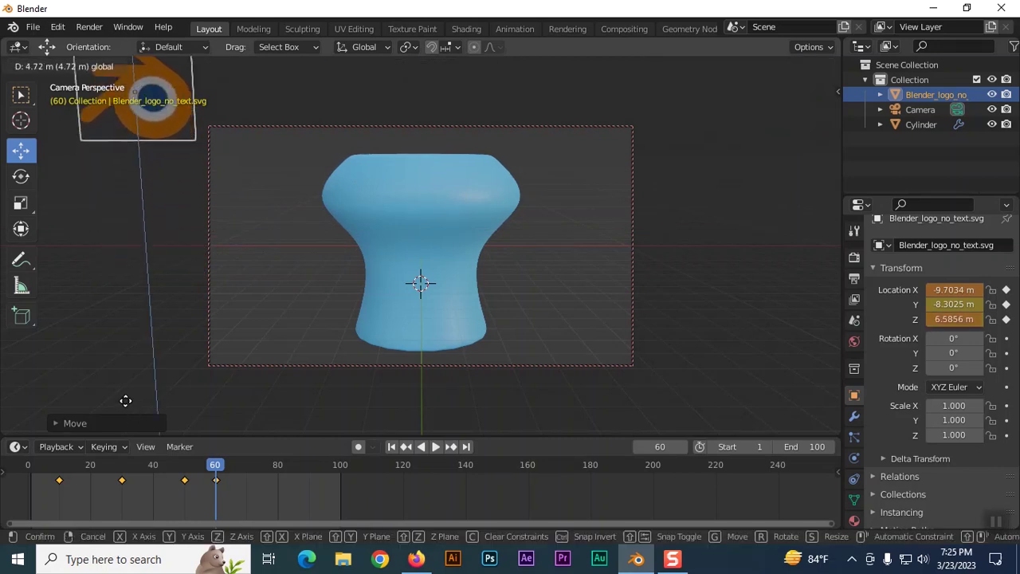
pyautogui.click(126, 401)
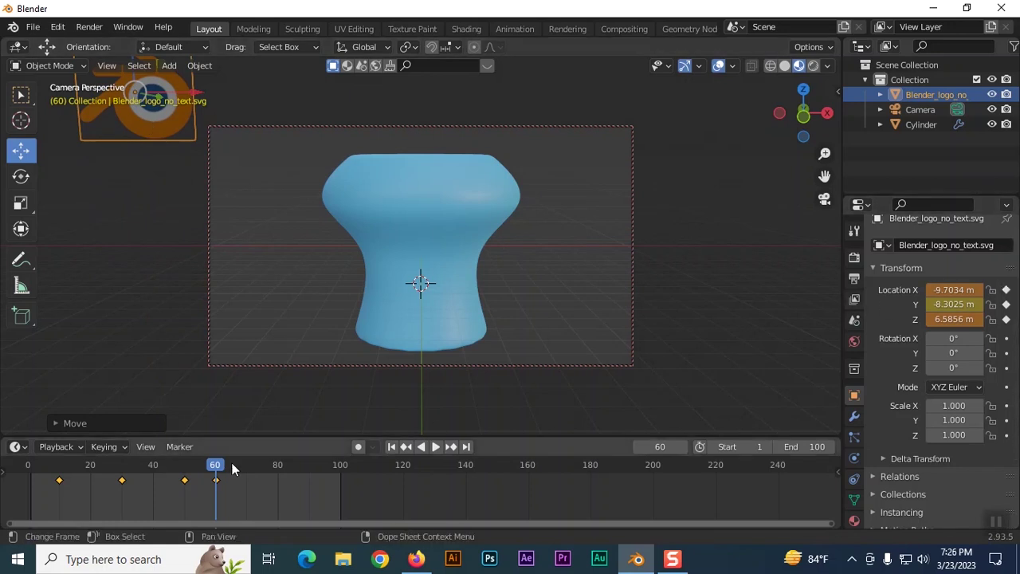
# Step: At frame 80, move the logo up-left to X -5.6094, Z 7.5173 and keyframe its X, Y, Z location
pyautogui.press('space')
pyautogui.moveTo(231, 468); pyautogui.dragTo(277, 476)
pyautogui.press('space')
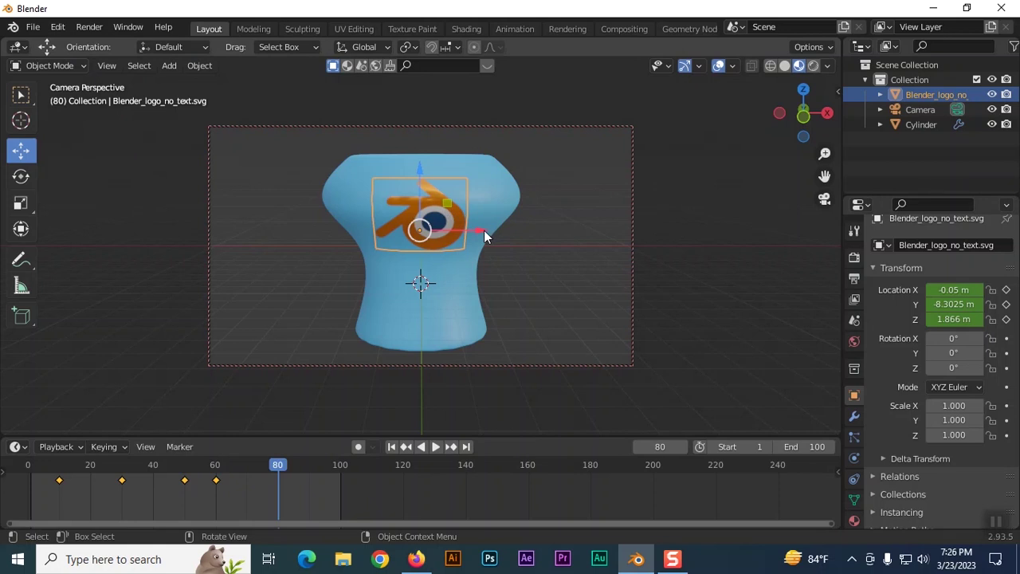
pyautogui.moveTo(484, 230); pyautogui.dragTo(319, 244)
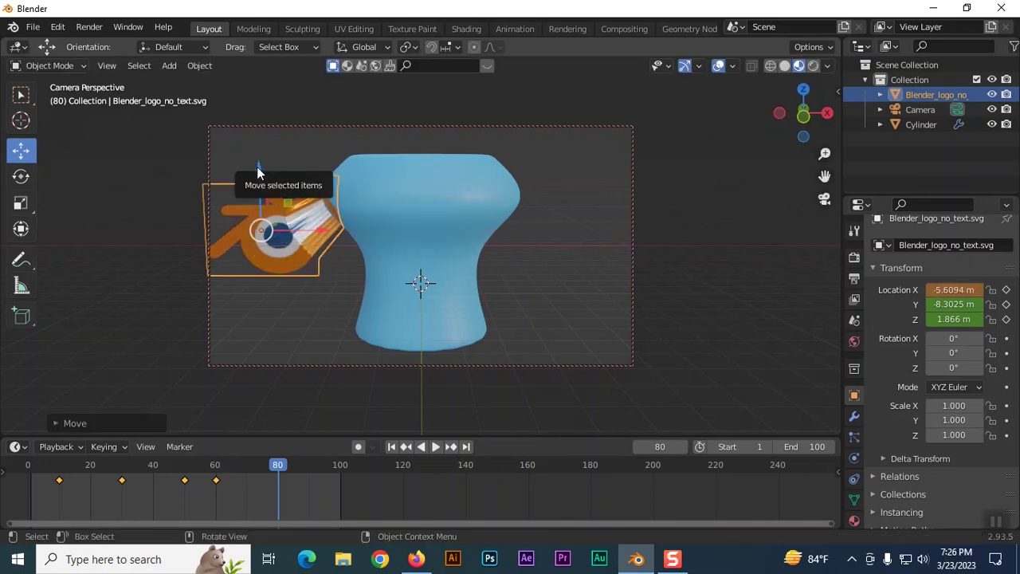
pyautogui.moveTo(257, 169); pyautogui.dragTo(224, 372)
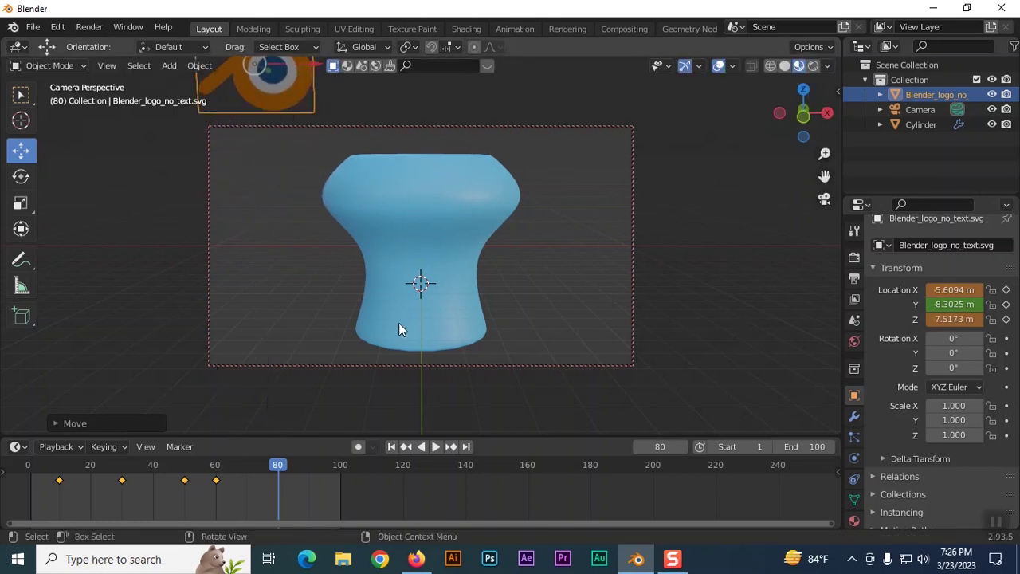
pyautogui.click(1006, 289)
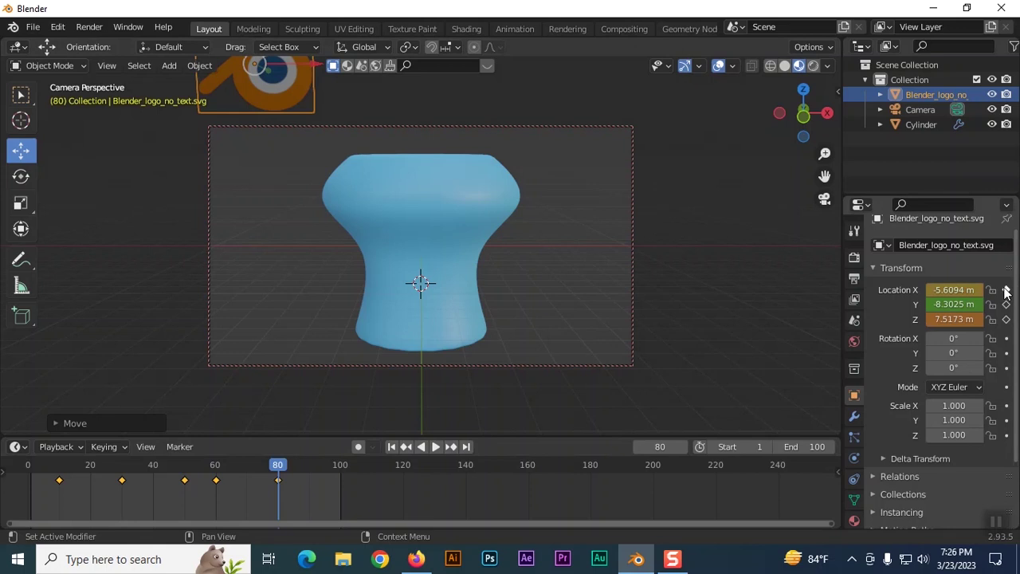
pyautogui.click(1006, 305)
pyautogui.click(1006, 319)
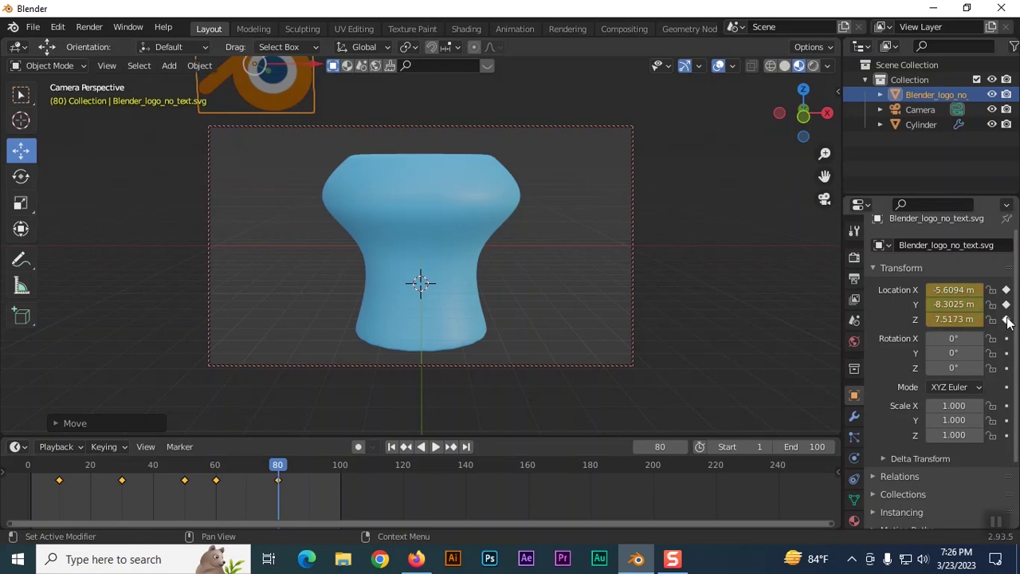
pyautogui.moveTo(279, 466); pyautogui.dragTo(217, 508)
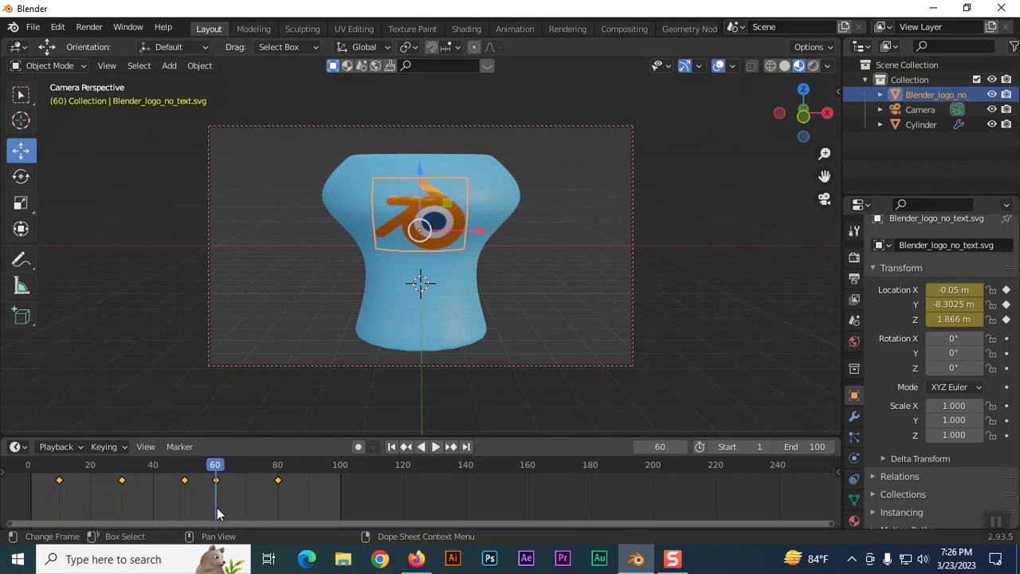
pyautogui.moveTo(215, 469); pyautogui.dragTo(279, 478)
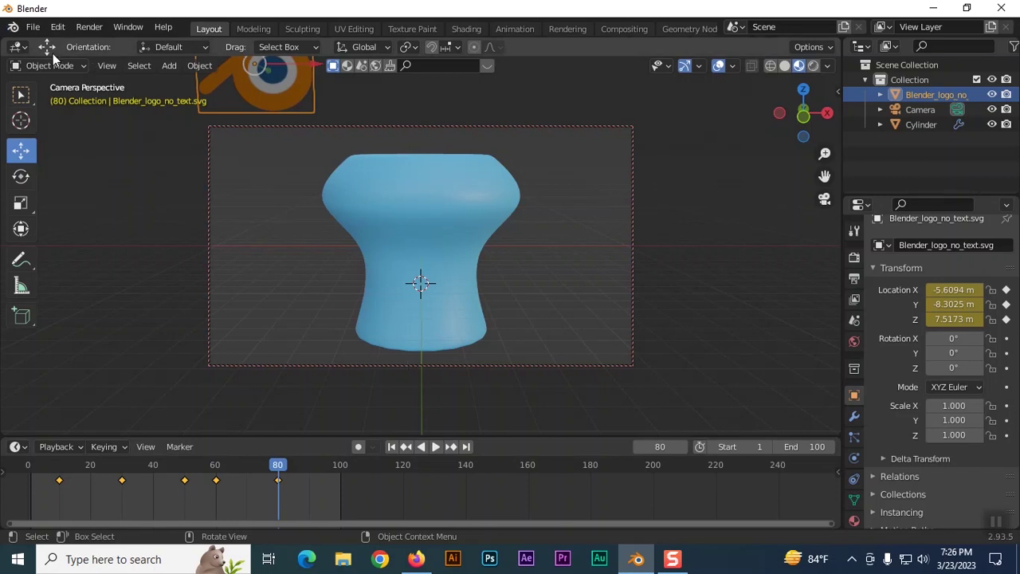
pyautogui.click(22, 48)
pyautogui.click(411, 225)
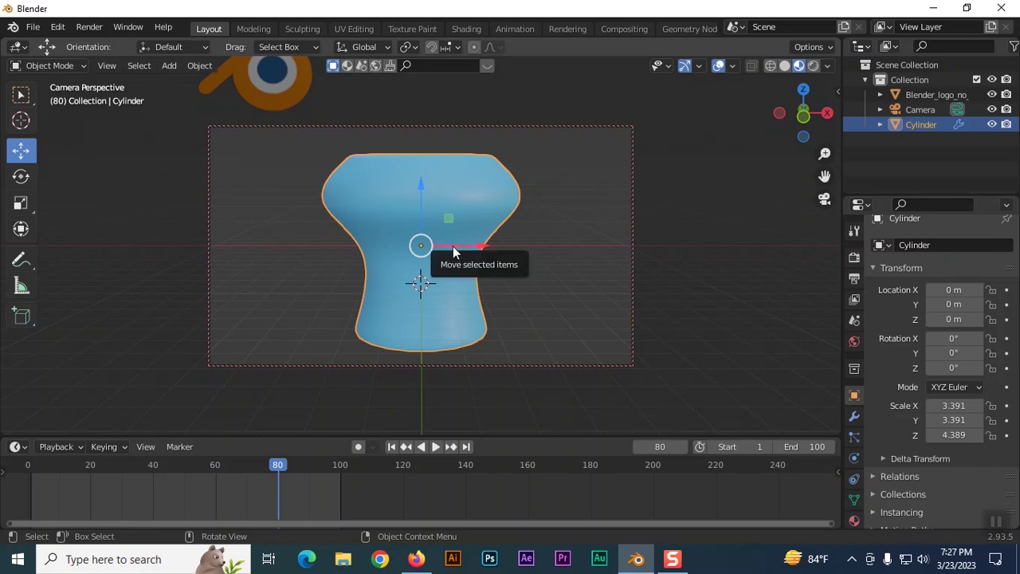
# Step: Set the animation end frame to 140 and, at frame 90, slide Location X to -0.18938 m
pyautogui.click(269, 98)
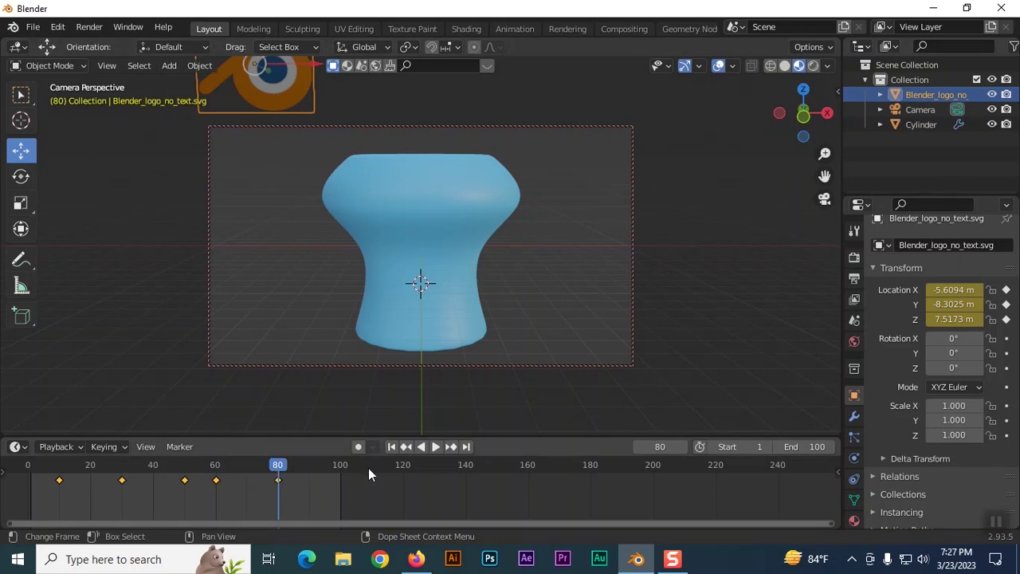
pyautogui.click(805, 446)
pyautogui.write('121')
pyautogui.press('Return')
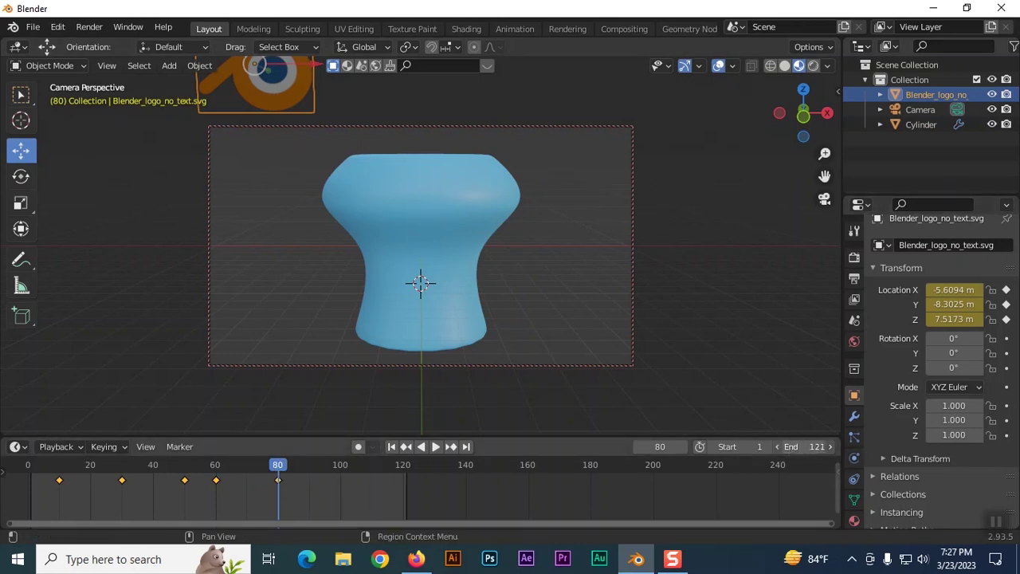
pyautogui.moveTo(806, 446); pyautogui.dragTo(844, 447)
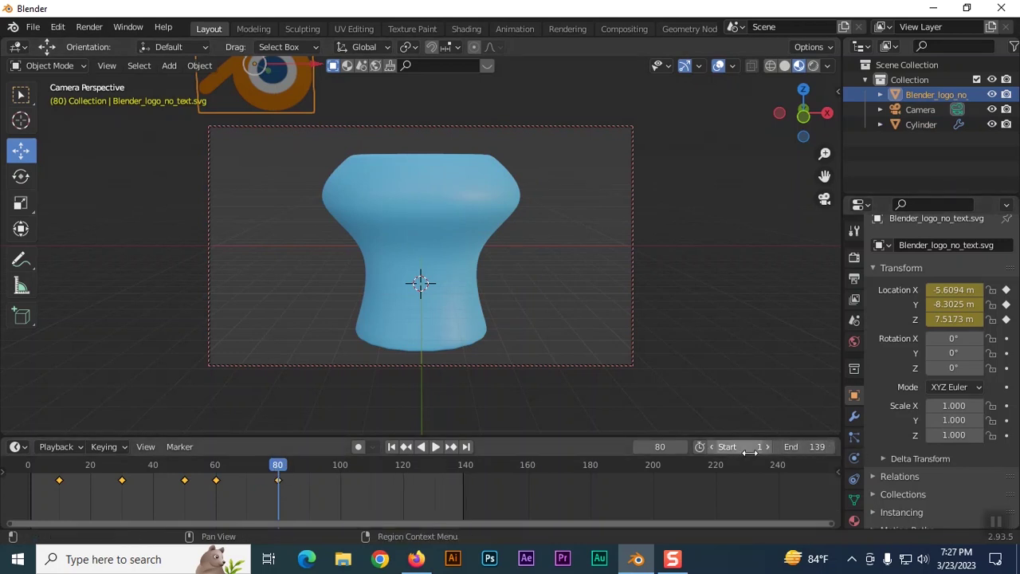
pyautogui.moveTo(843, 446); pyautogui.dragTo(845, 447)
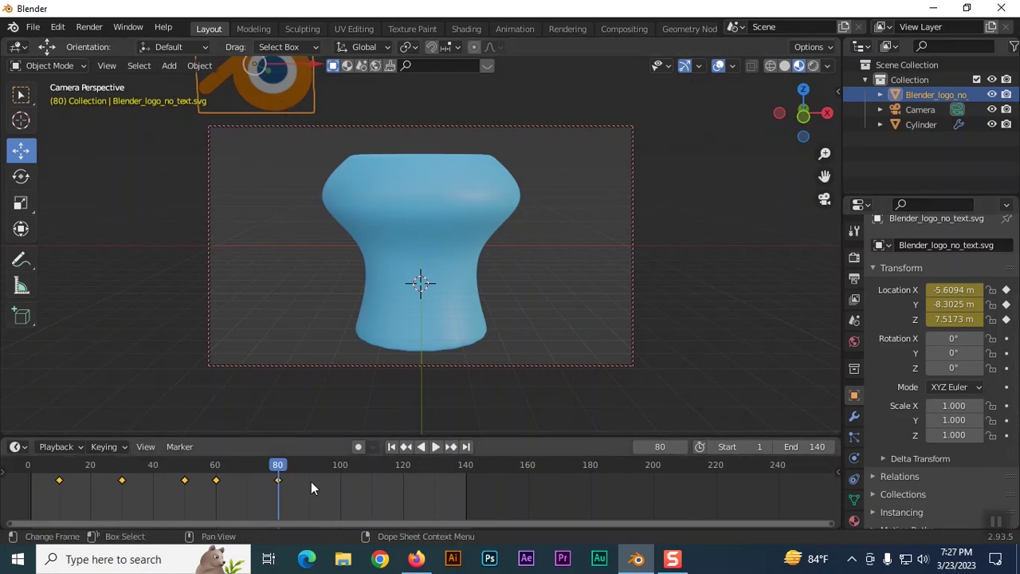
pyautogui.moveTo(279, 471); pyautogui.dragTo(311, 483)
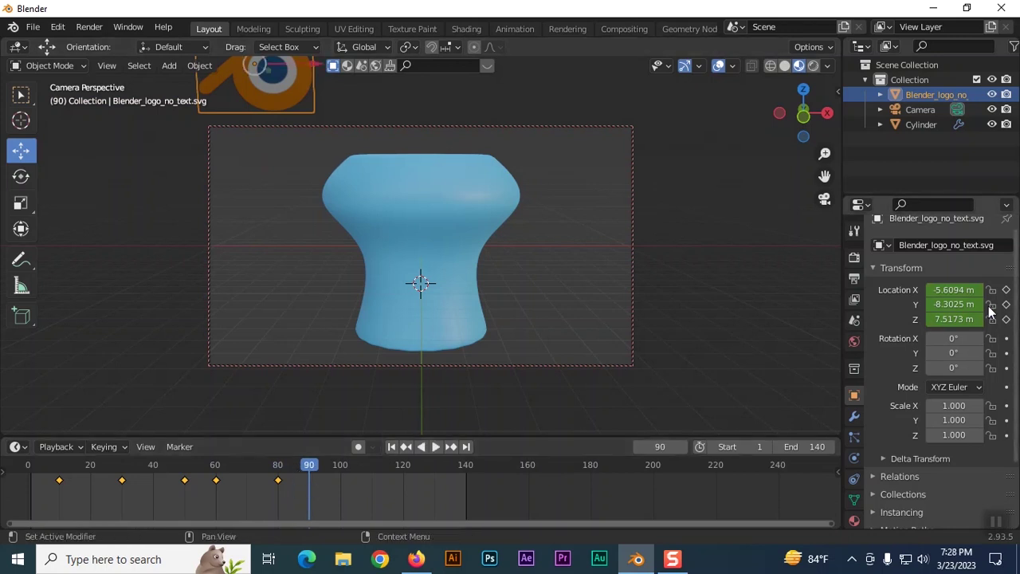
pyautogui.moveTo(954, 289); pyautogui.dragTo(940, 319)
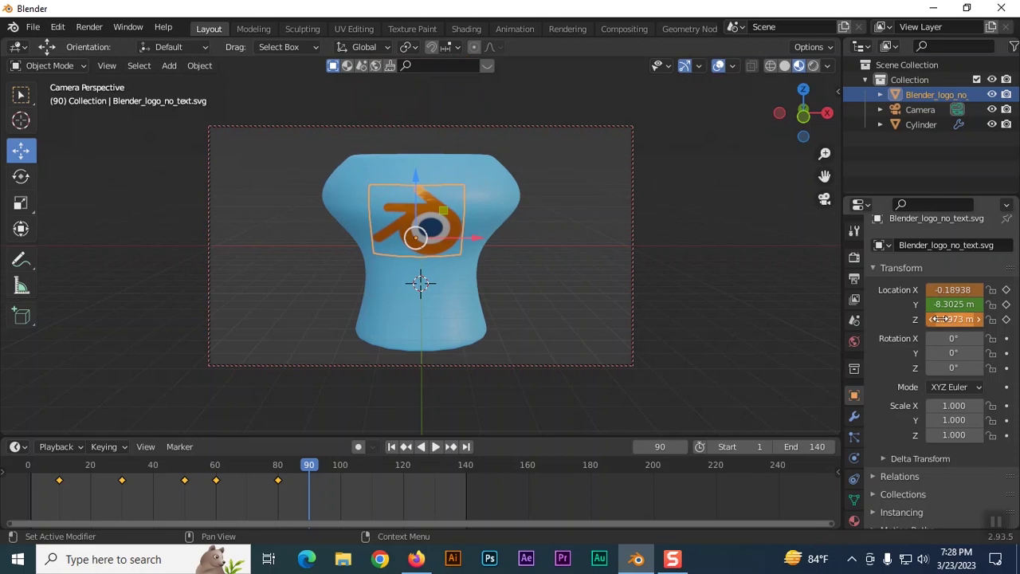
# Step: Keyframe the logo's X, Y and Z location at frame 90, then select the blue vase
pyautogui.click(1007, 290)
pyautogui.click(1007, 305)
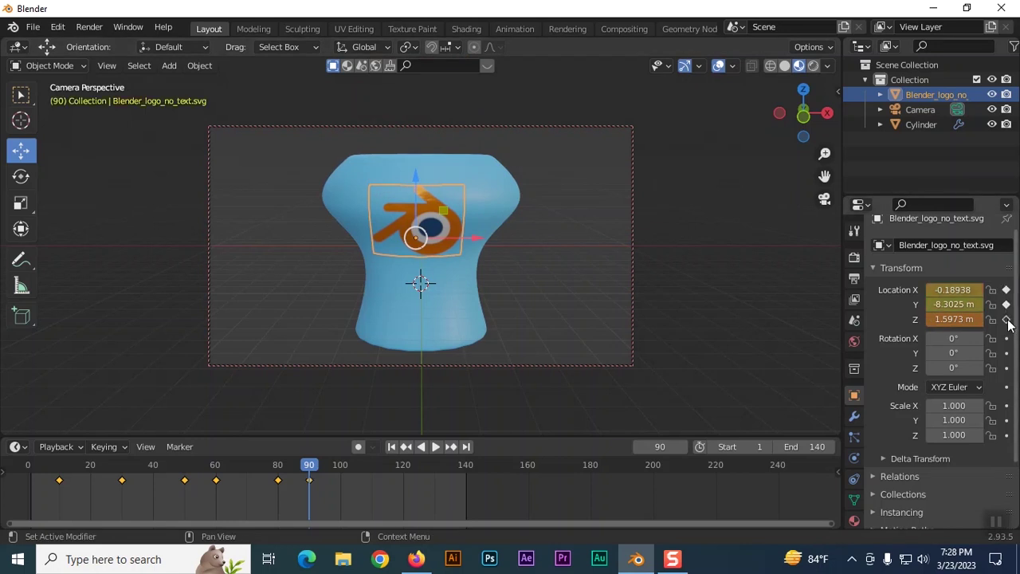
pyautogui.click(1007, 319)
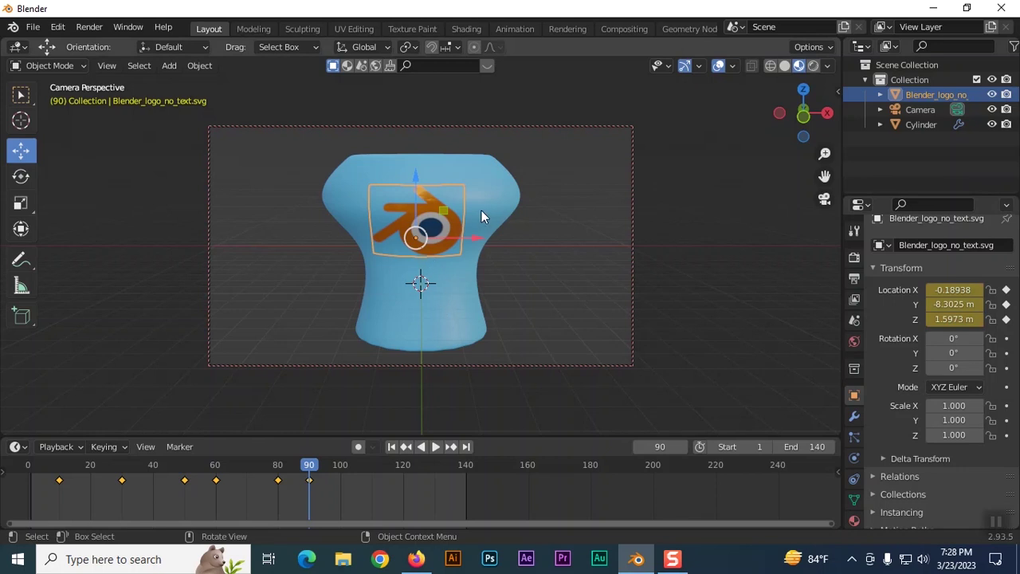
pyautogui.click(494, 191)
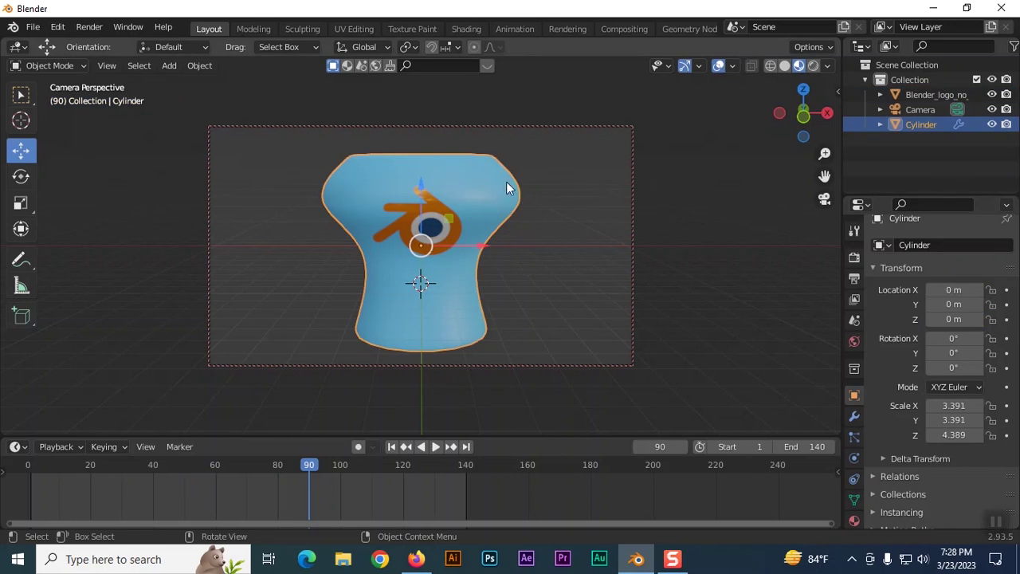
# Step: Parent the vase to the logo with Parent > Object, then select the vase alone
pyautogui.keyDown('shift'); pyautogui.click(453, 234); pyautogui.keyUp('shift')
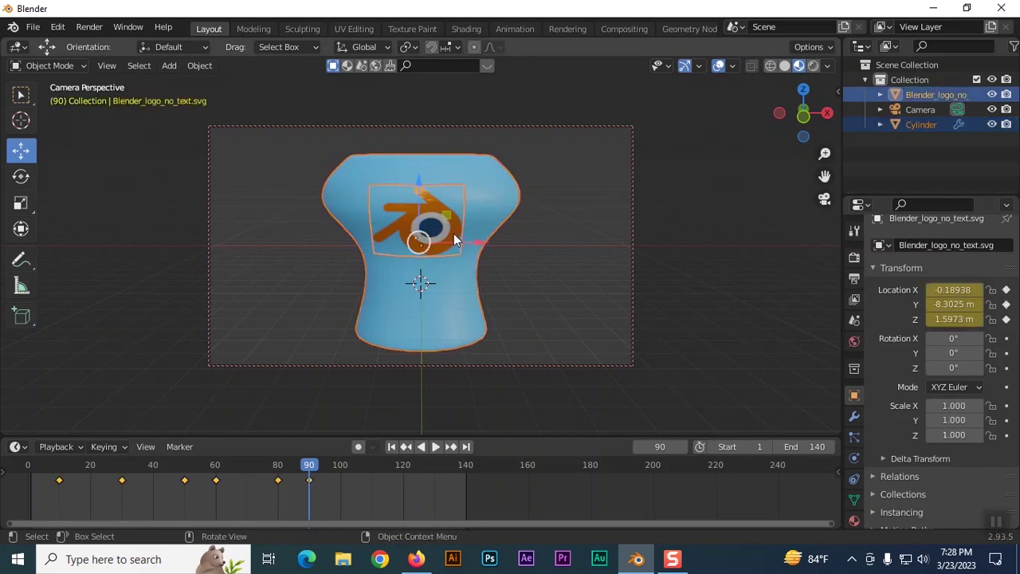
pyautogui.rightClick(491, 193)
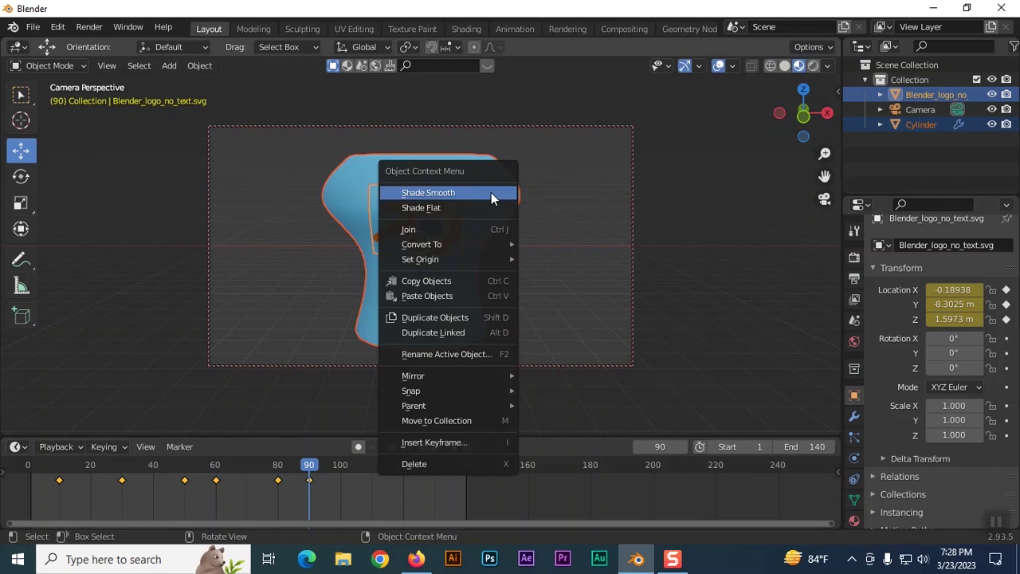
pyautogui.moveTo(423, 407)
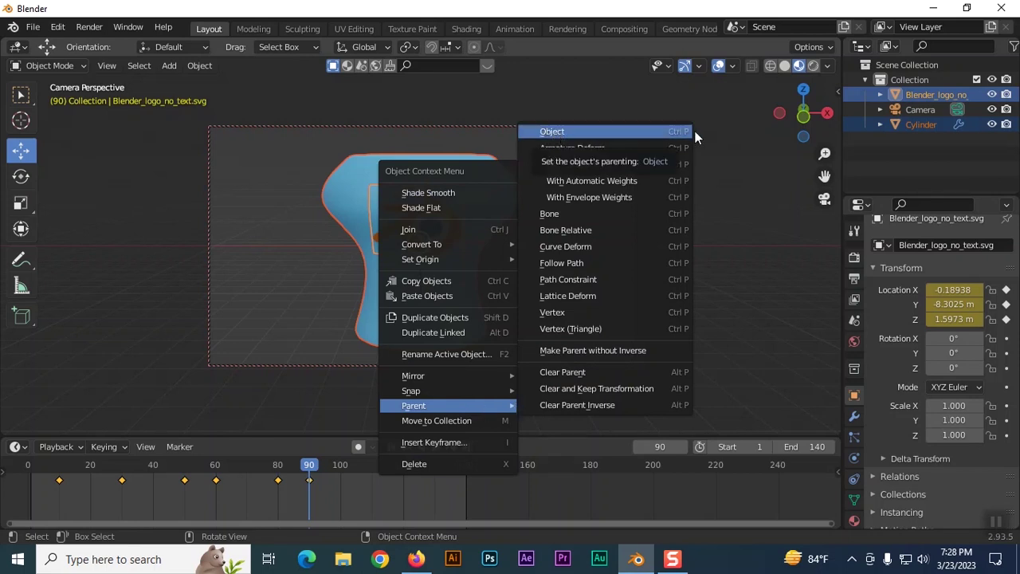
pyautogui.click(617, 133)
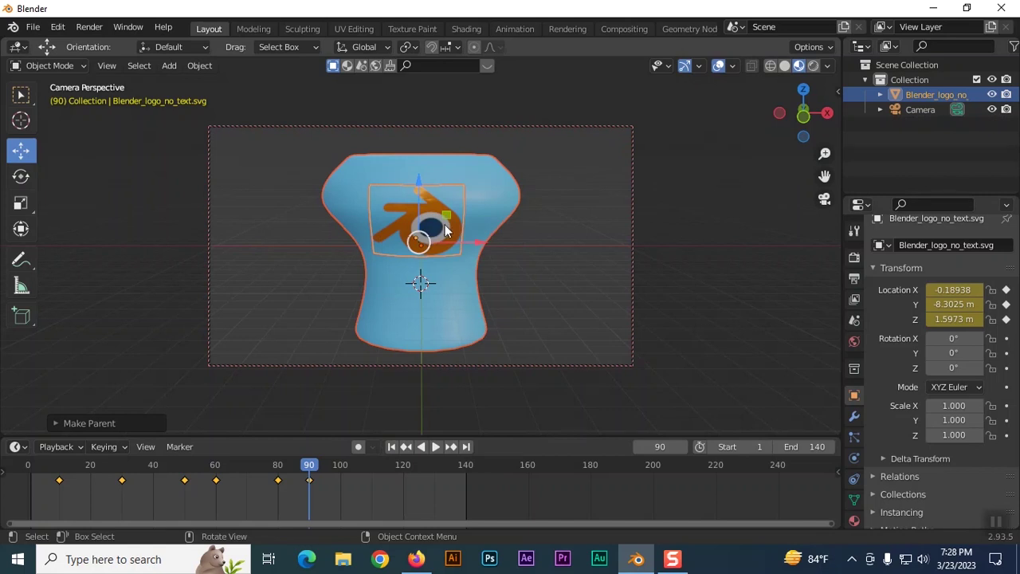
pyautogui.click(489, 202)
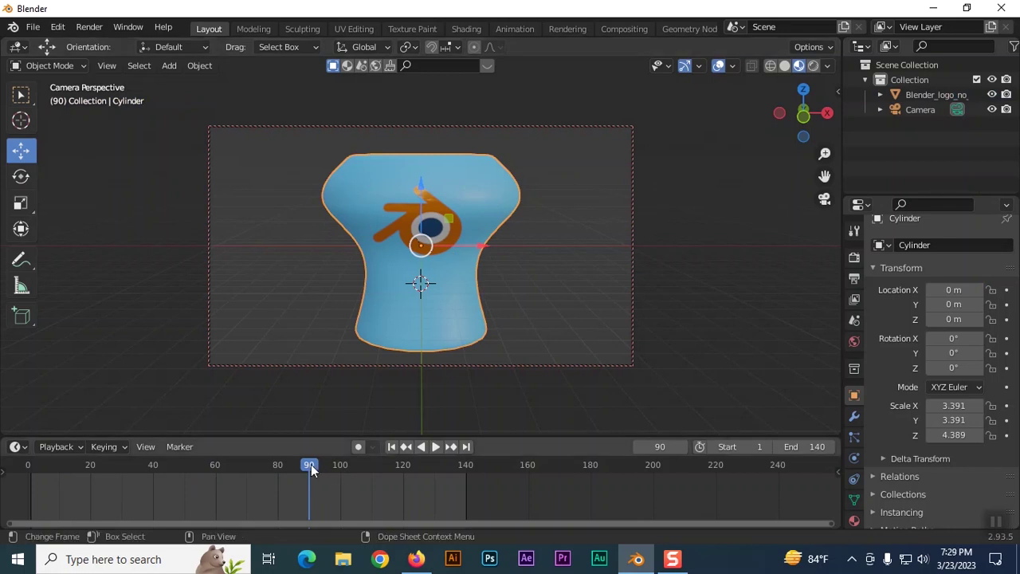
# Step: Play the animation and stop it at frame 95
pyautogui.press('space')
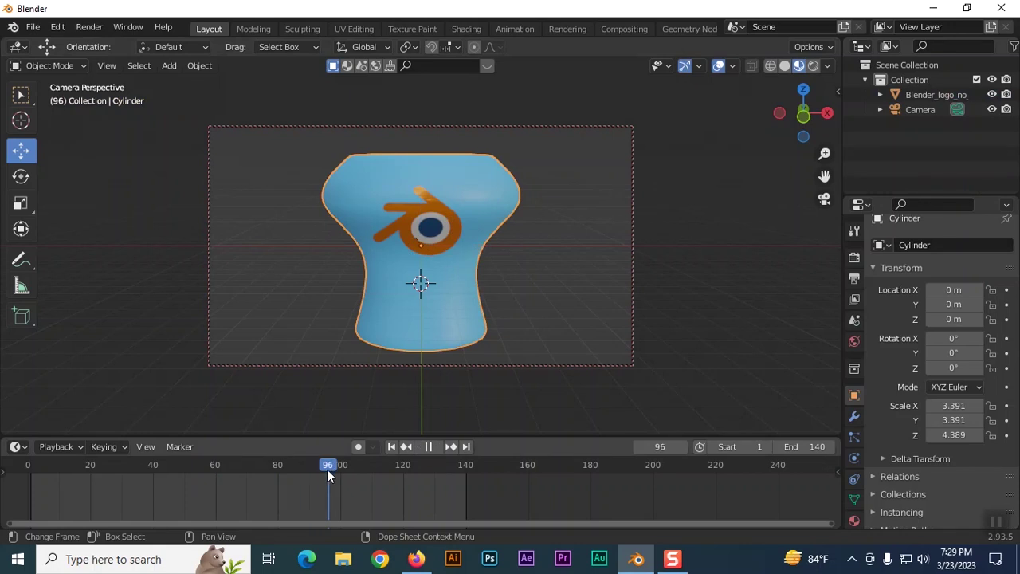
pyautogui.click(327, 476)
pyautogui.press('space')
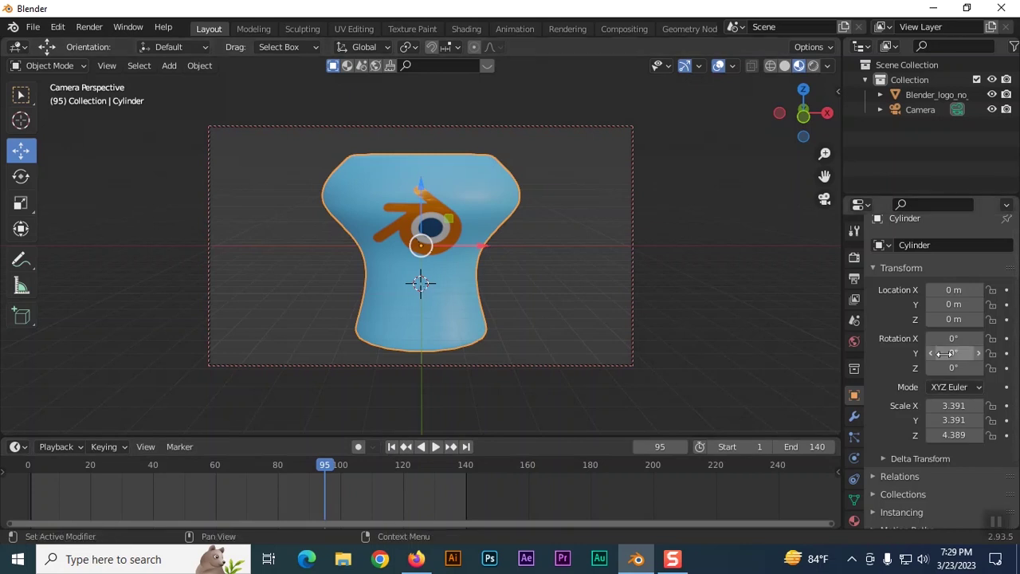
# Step: Try changing the vase's Y and Z rotation, then undo back to 0° on every axis
pyautogui.moveTo(960, 368); pyautogui.dragTo(959, 368)
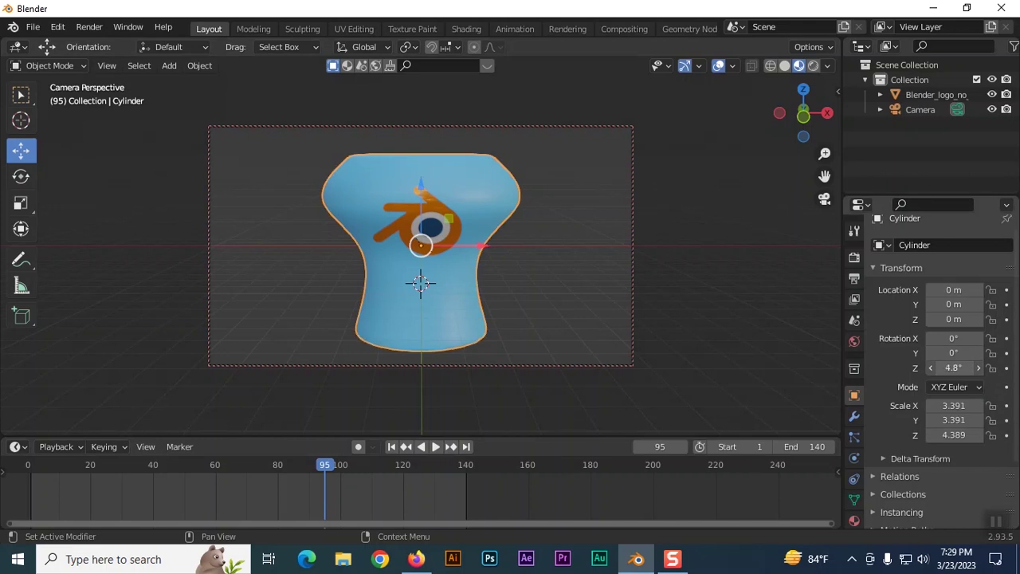
pyautogui.click(954, 353)
pyautogui.write('0d')
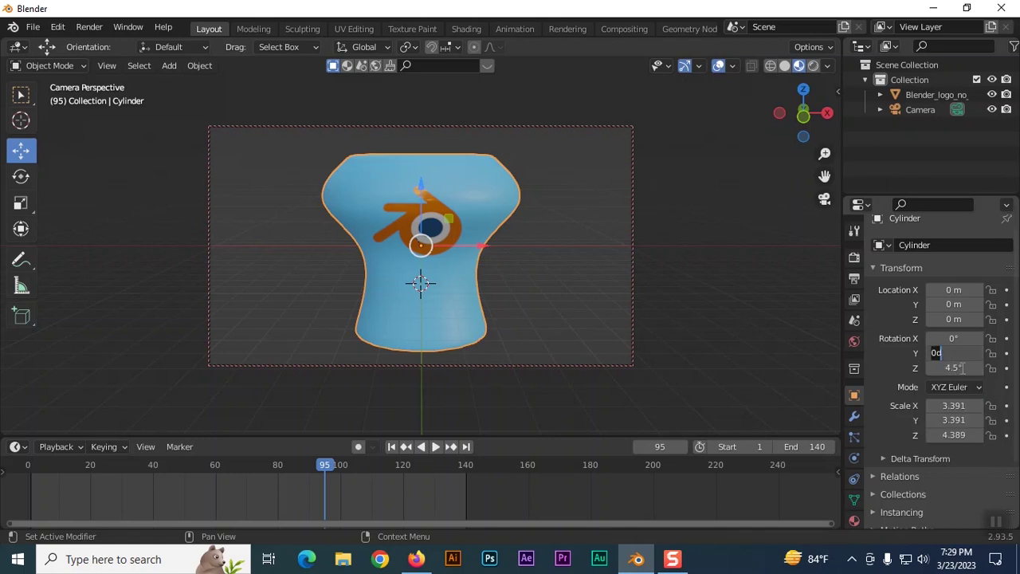
pyautogui.press('Return')
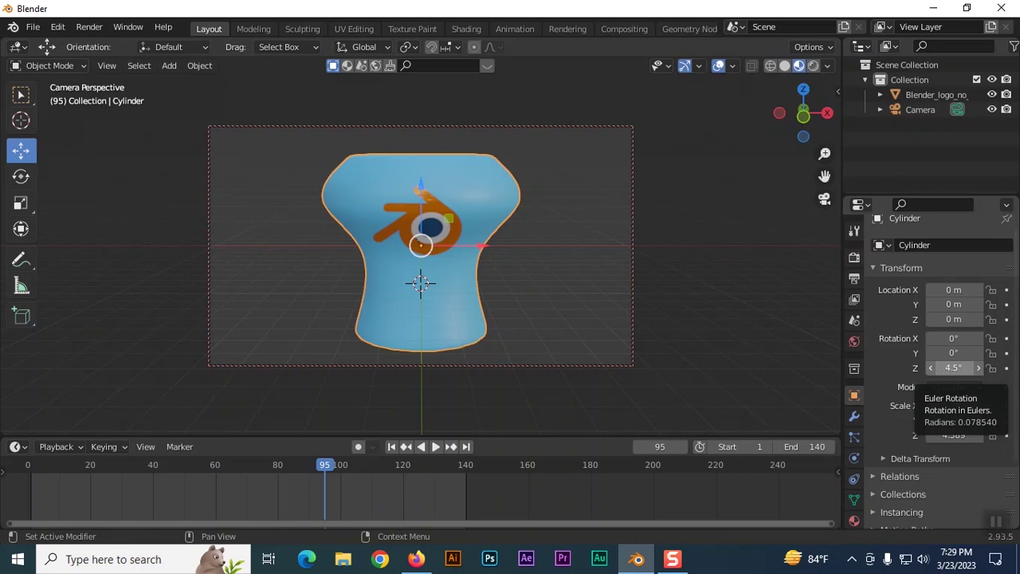
pyautogui.moveTo(954, 368); pyautogui.dragTo(965, 367)
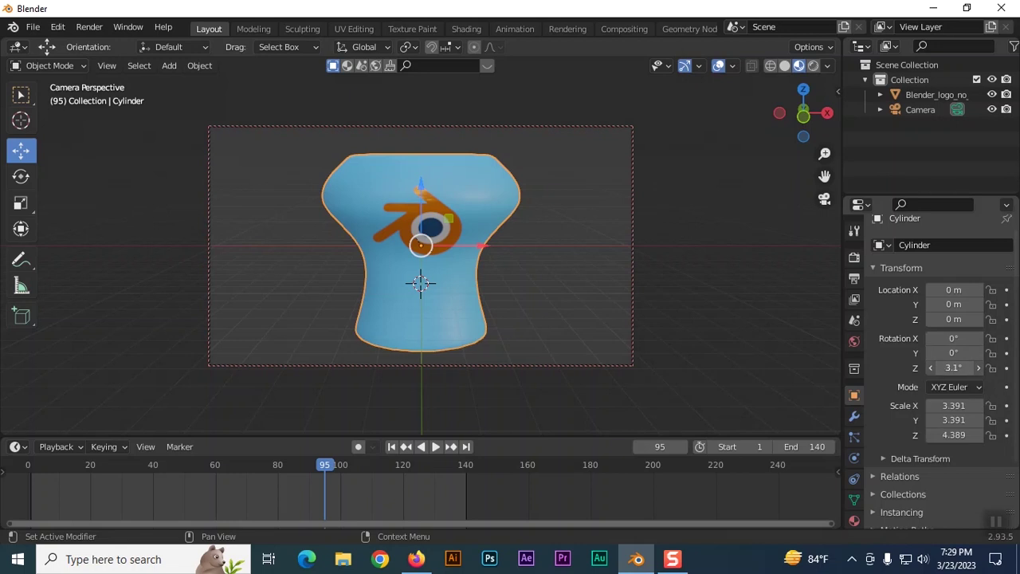
pyautogui.moveTo(953, 352)
pyautogui.mouseDown()
pyautogui.moveTo(965, 352)
pyautogui.moveTo(953, 353)
pyautogui.moveTo(959, 339)
pyautogui.mouseUp()
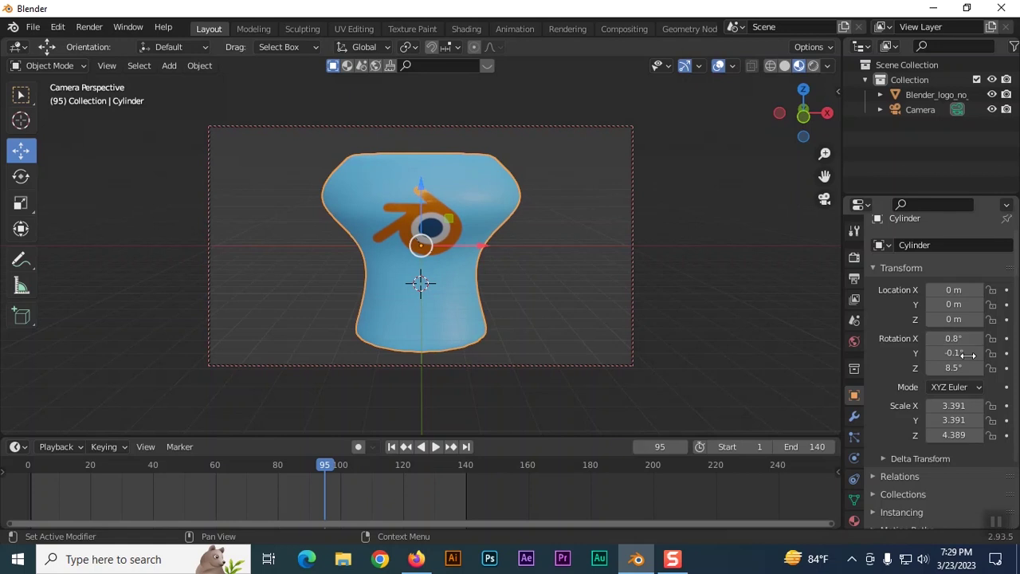
pyautogui.hotkey('ctrl', 'z')
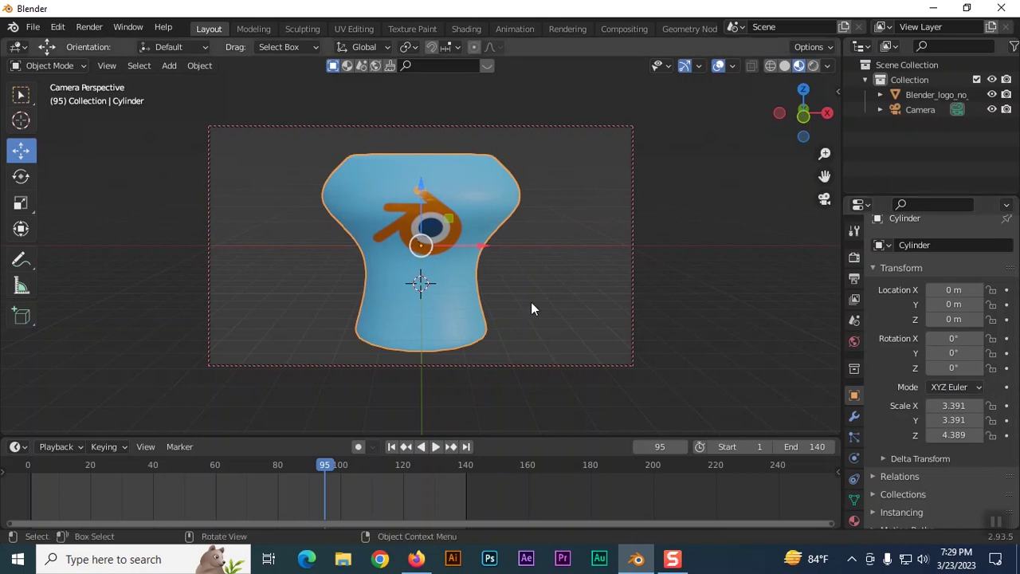
# Step: Leave camera view, box-select the logo, and retry Object parenting, which fails with 'Loop in parents'
pyautogui.click(577, 196)
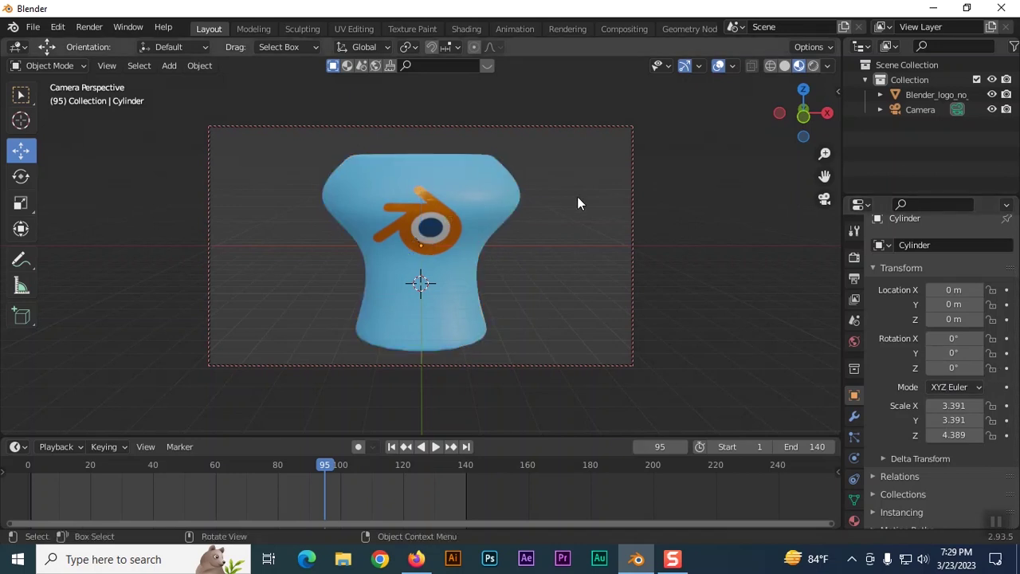
pyautogui.click(458, 222)
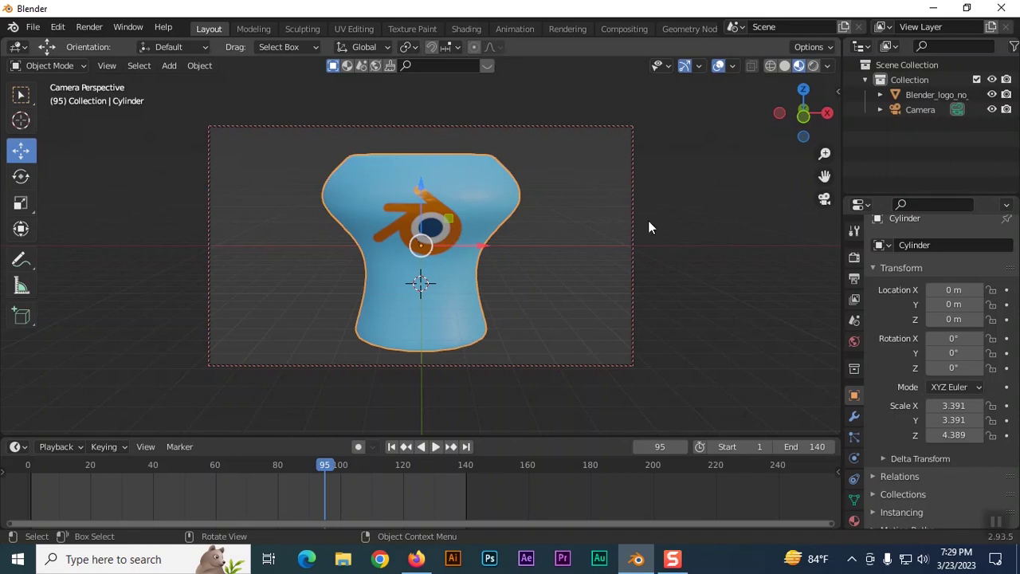
pyautogui.press('KP_0')
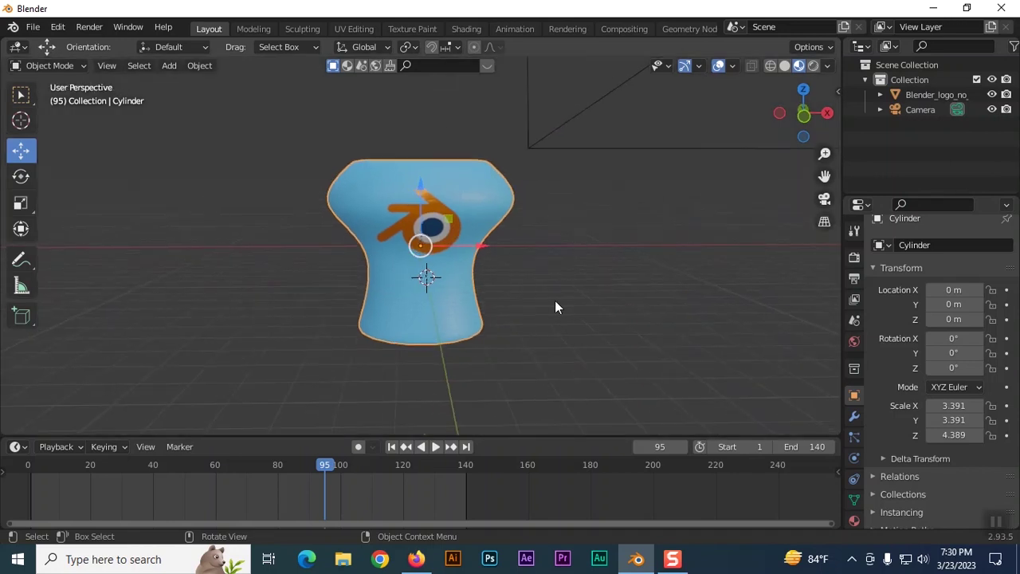
pyautogui.click(24, 96)
pyautogui.moveTo(261, 144); pyautogui.dragTo(431, 233)
pyautogui.rightClick(407, 220)
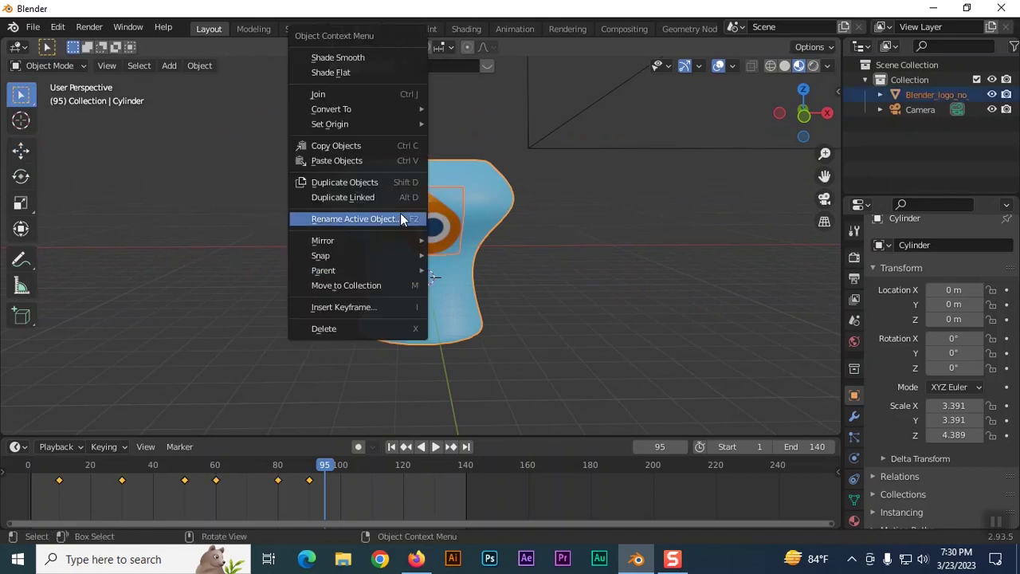
pyautogui.moveTo(372, 271)
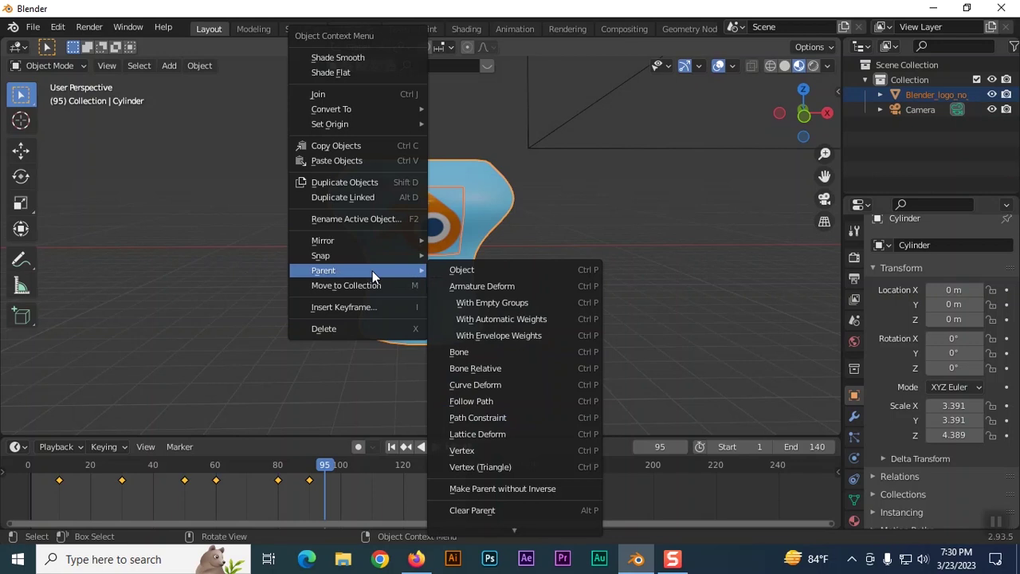
pyautogui.click(476, 270)
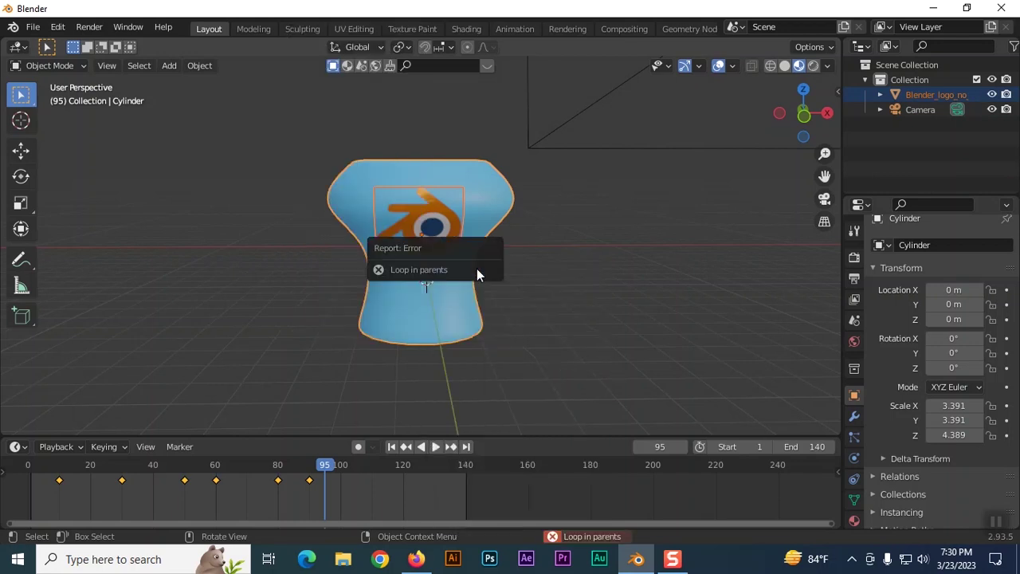
# Step: Reselect the logo and the Cylinder vase, then orbit around the vase until the logo faces front
pyautogui.click(562, 259)
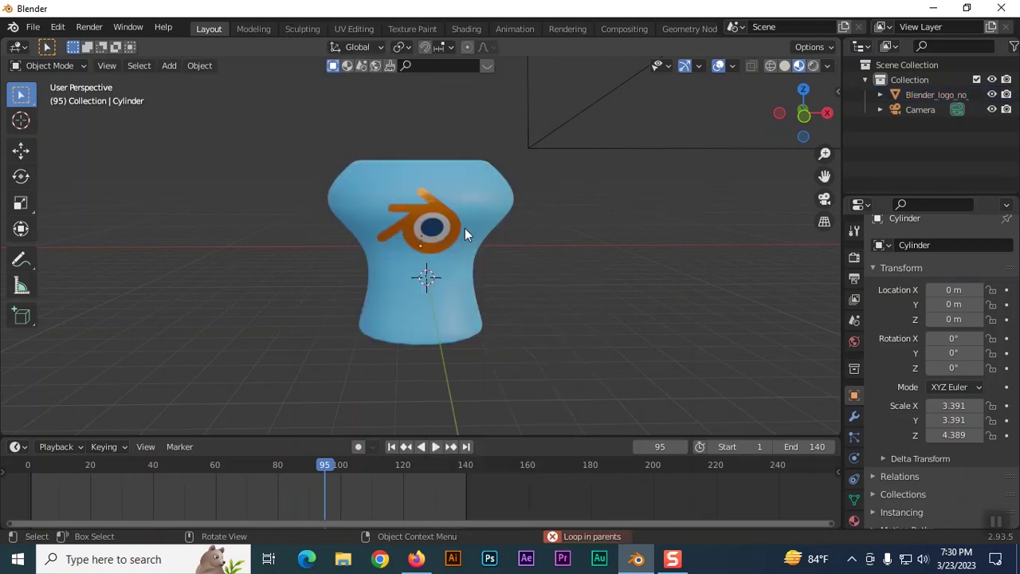
pyautogui.click(429, 238)
pyautogui.click(479, 227)
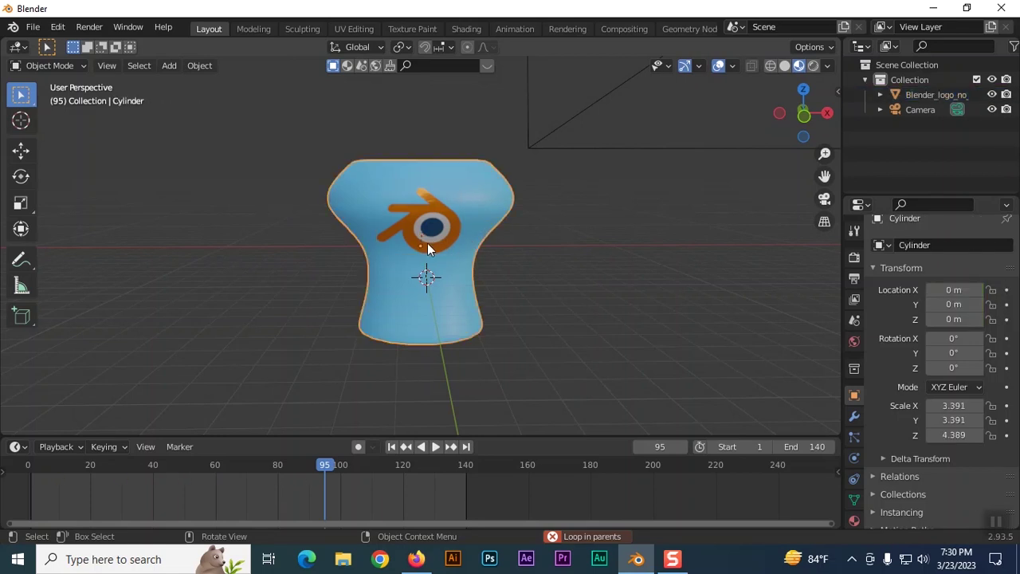
pyautogui.moveTo(471, 224); pyautogui.dragTo(327, 250, button='middle')
pyautogui.moveTo(506, 261); pyautogui.dragTo(585, 253, button='middle')
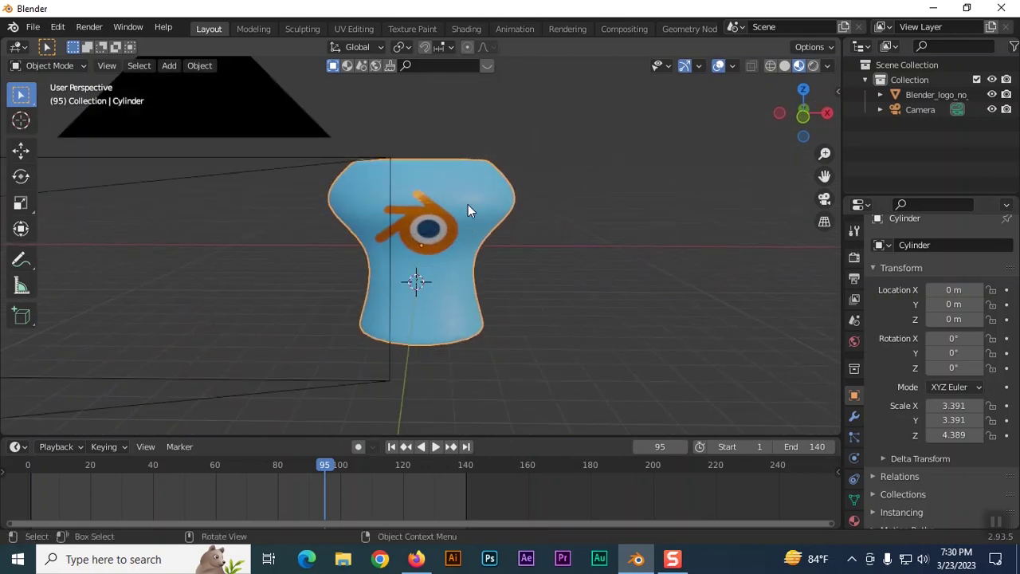
# Step: In front view, rotate the vase to 34.1° around Z, undoing the accidental tilt so X and Y stay 0°
pyautogui.press('KP_1')
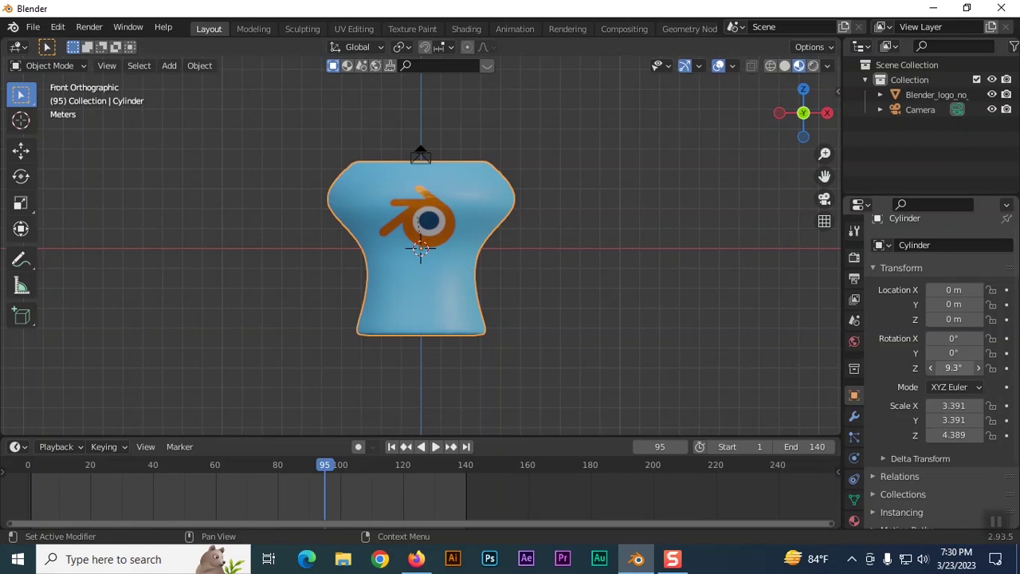
pyautogui.moveTo(953, 368)
pyautogui.mouseDown()
pyautogui.moveTo(937, 368)
pyautogui.moveTo(966, 368)
pyautogui.moveTo(953, 368)
pyautogui.mouseUp()
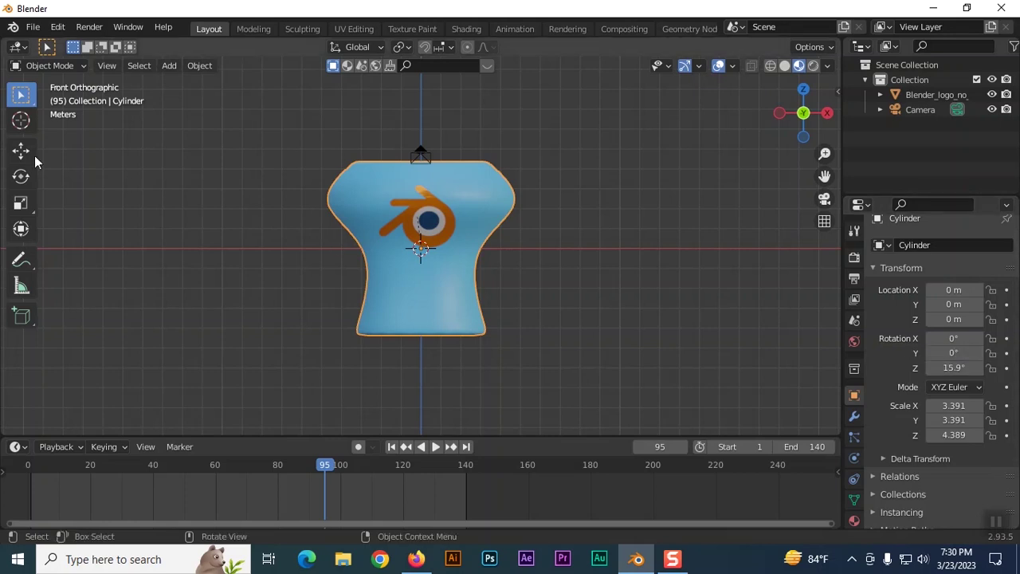
pyautogui.click(20, 176)
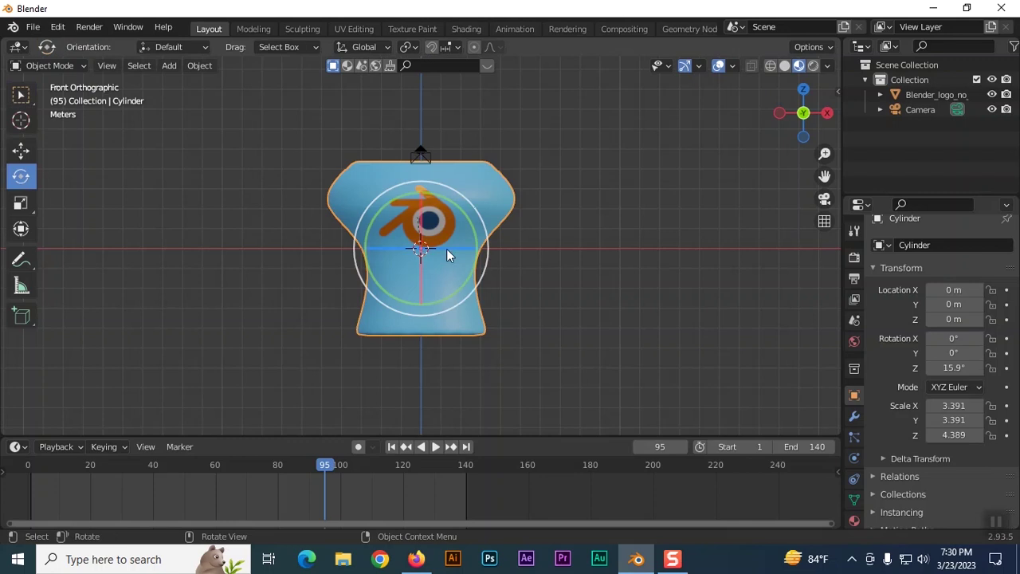
pyautogui.moveTo(450, 248); pyautogui.dragTo(474, 254)
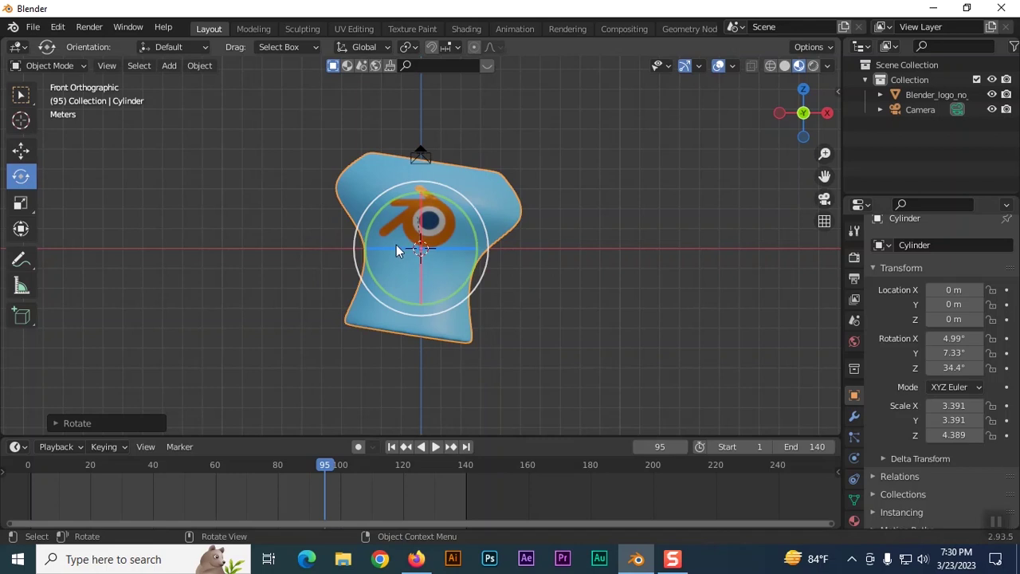
pyautogui.moveTo(388, 249); pyautogui.dragTo(459, 260)
pyautogui.hotkey('ctrl', 'z')
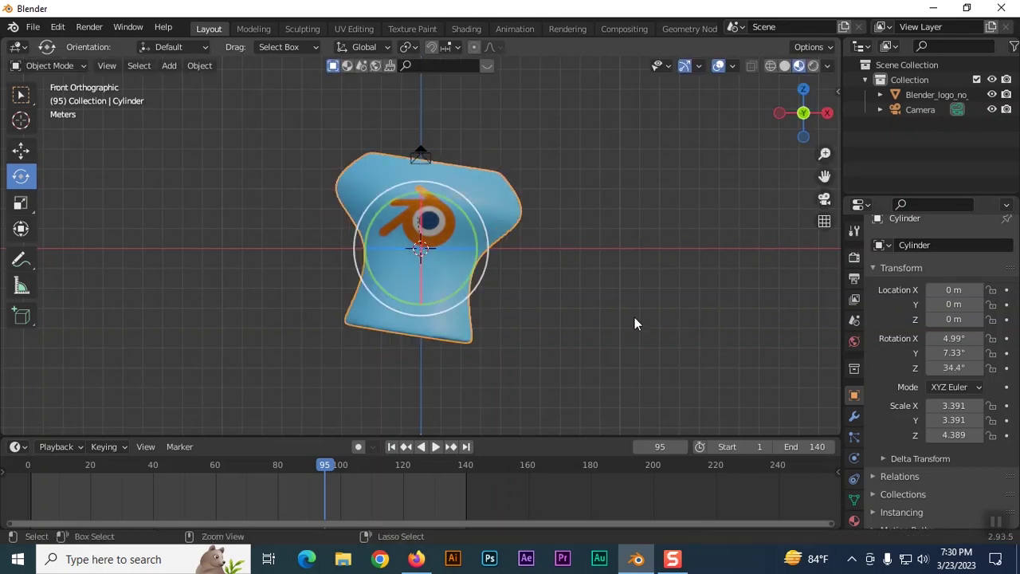
pyautogui.hotkey('ctrl', 'z')
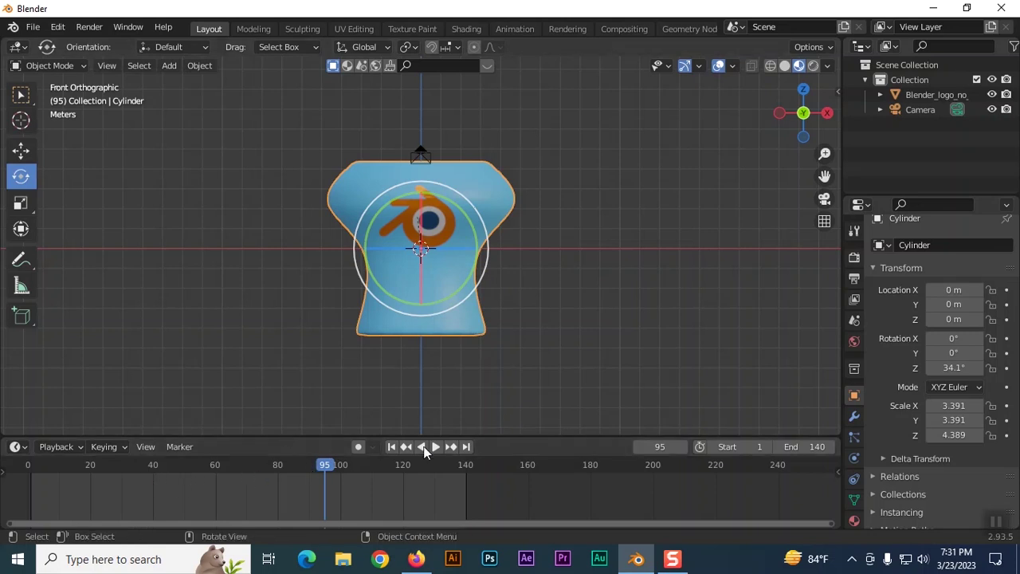
# Step: Play and scrub the animation, stop at frame 3, and expand Blender_logo_no_text in the Outliner
pyautogui.press('space')
pyautogui.moveTo(323, 465); pyautogui.dragTo(38, 473)
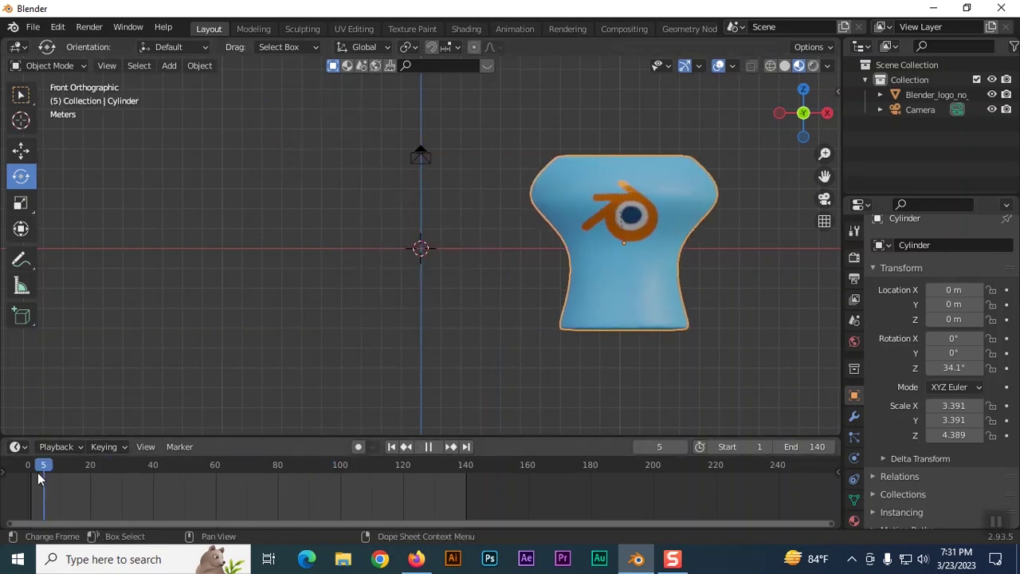
pyautogui.press('space')
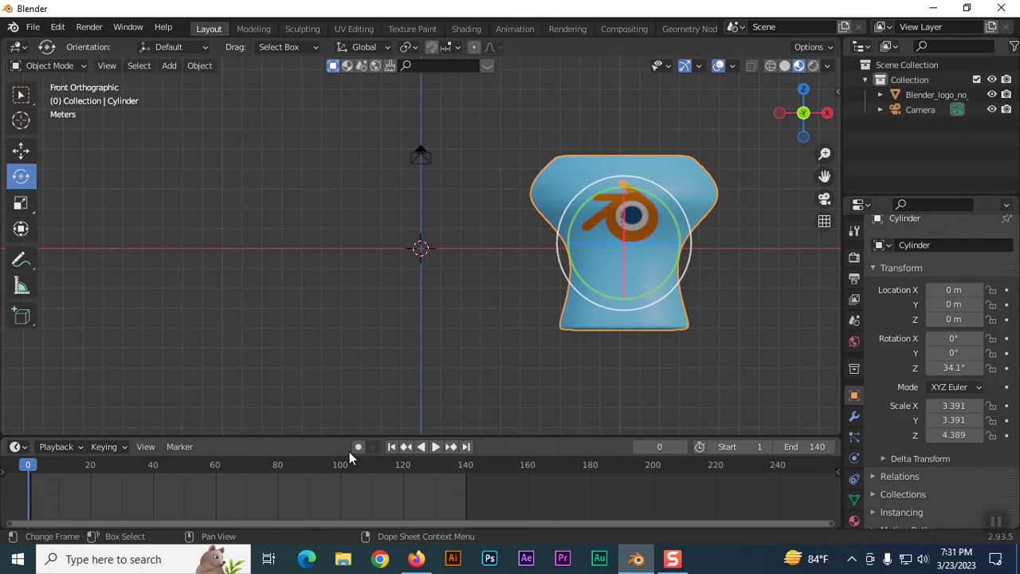
pyautogui.click(435, 447)
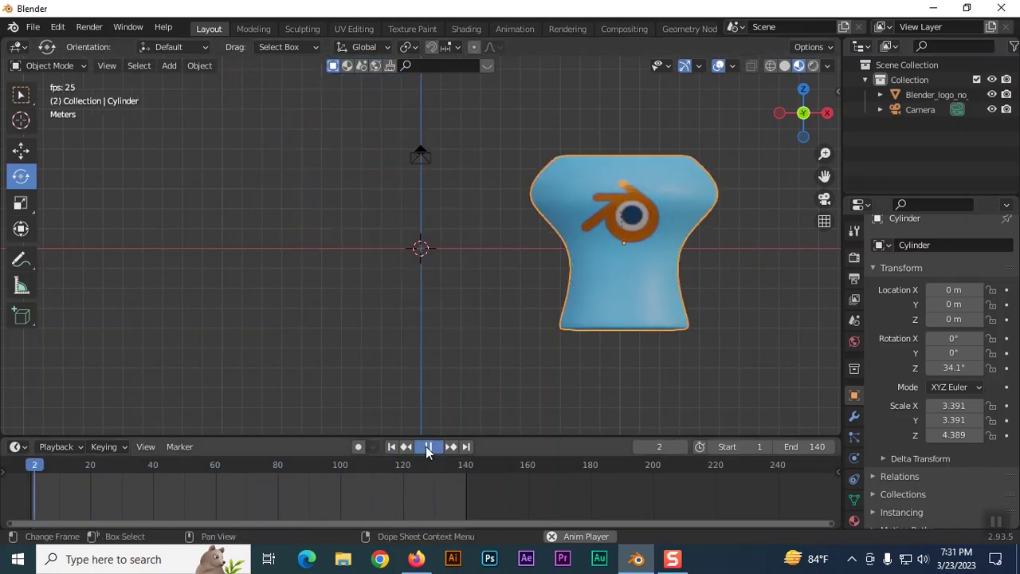
pyautogui.click(428, 448)
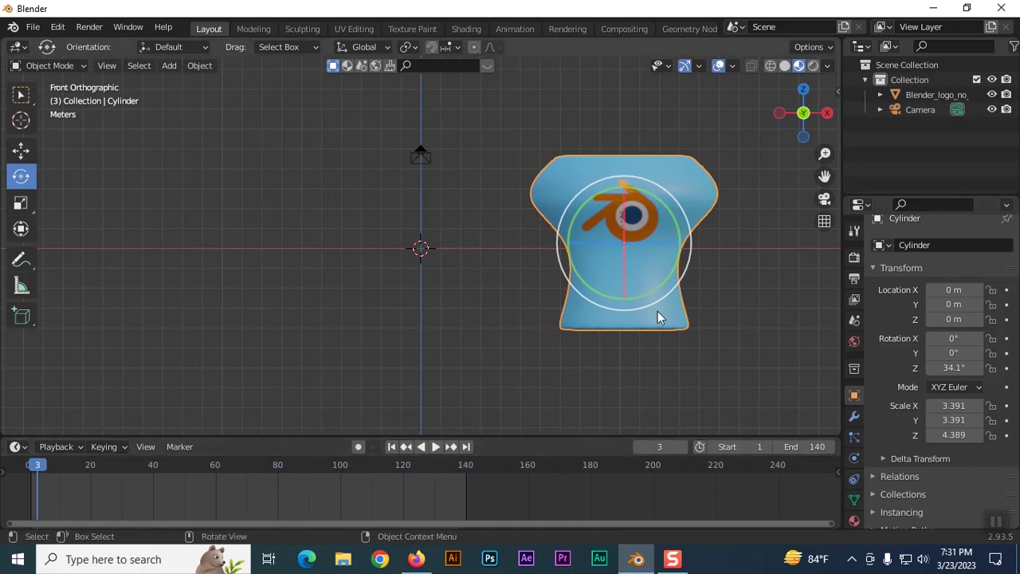
pyautogui.click(880, 94)
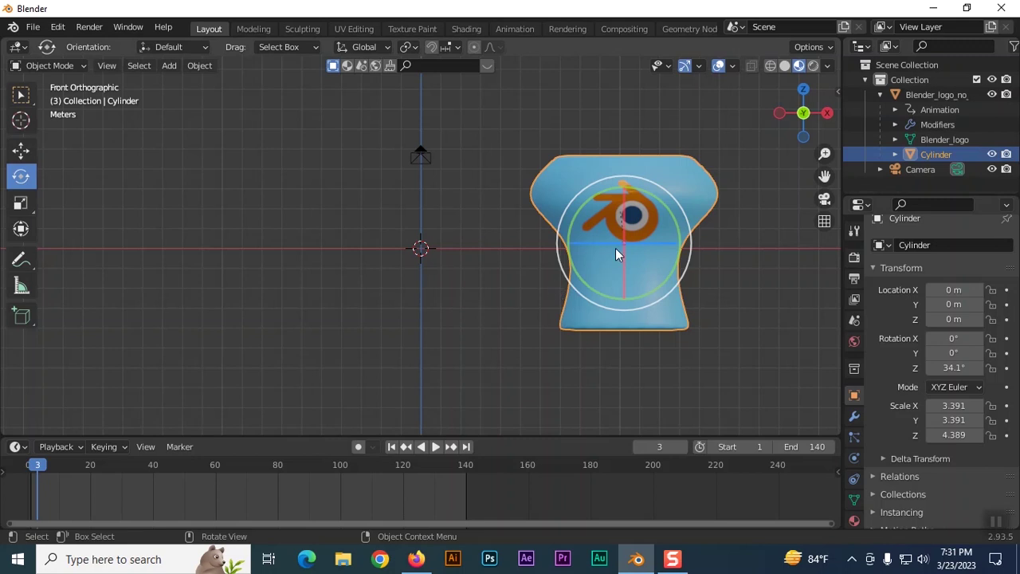
# Step: Clear the Cylinder vase's parent so it returns to the centre, then deselect it
pyautogui.rightClick(584, 253)
pyautogui.moveTo(583, 252)
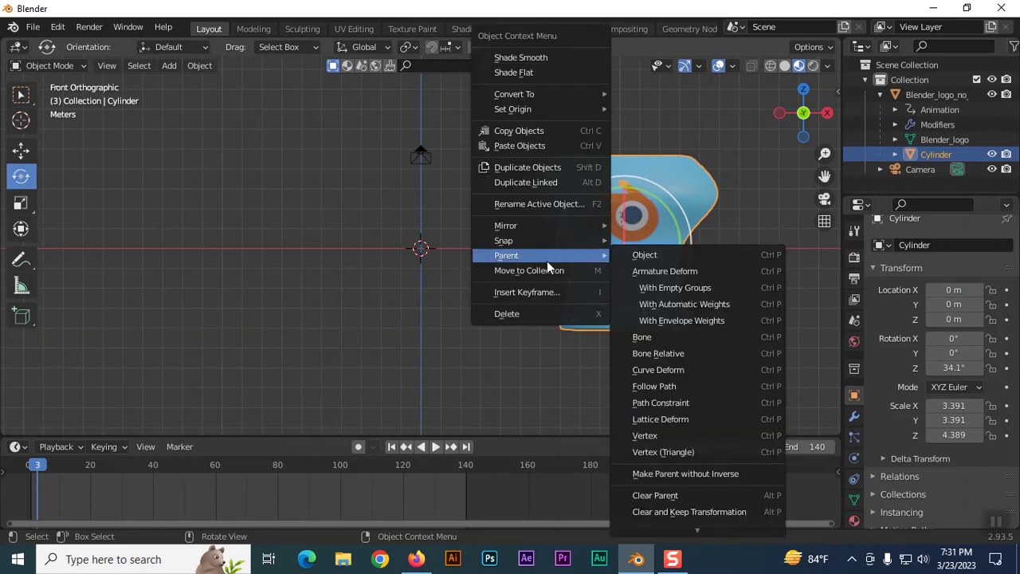
pyautogui.click(659, 499)
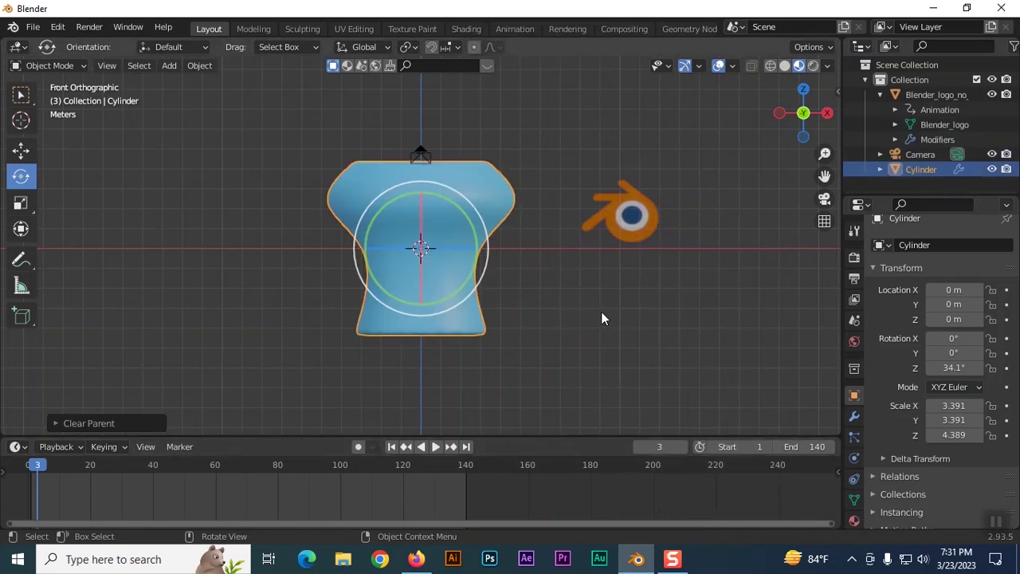
pyautogui.click(497, 304)
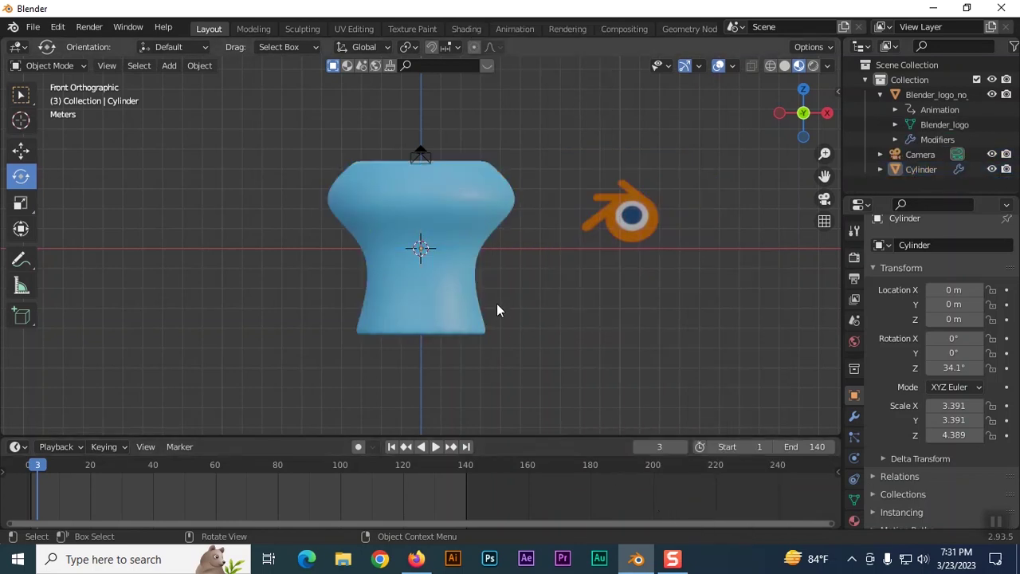
# Step: Drag Blender_logo_no_text up to the Scene Collection in the Outliner and box-select the vase and logo
pyautogui.click(880, 94)
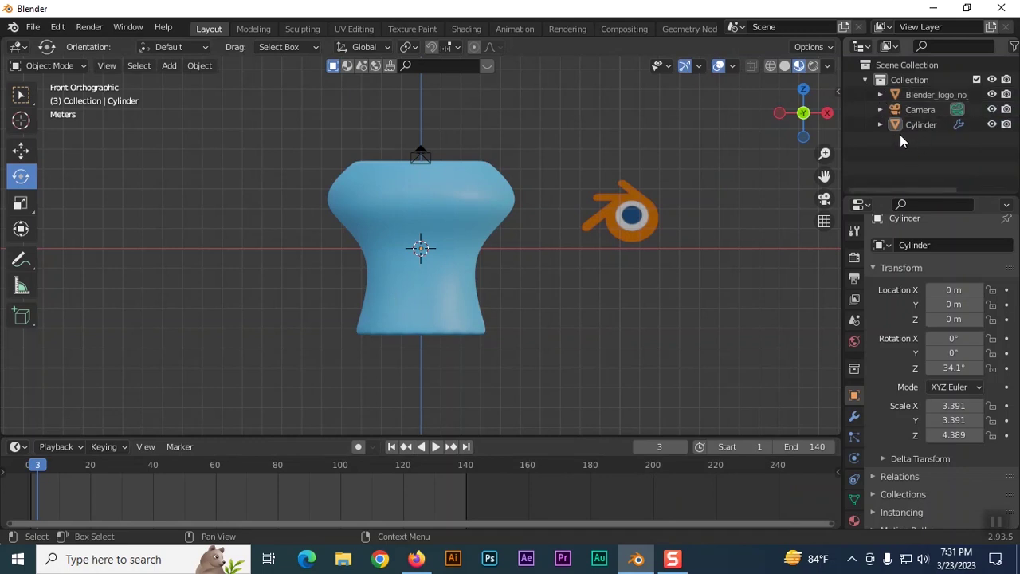
pyautogui.click(933, 125)
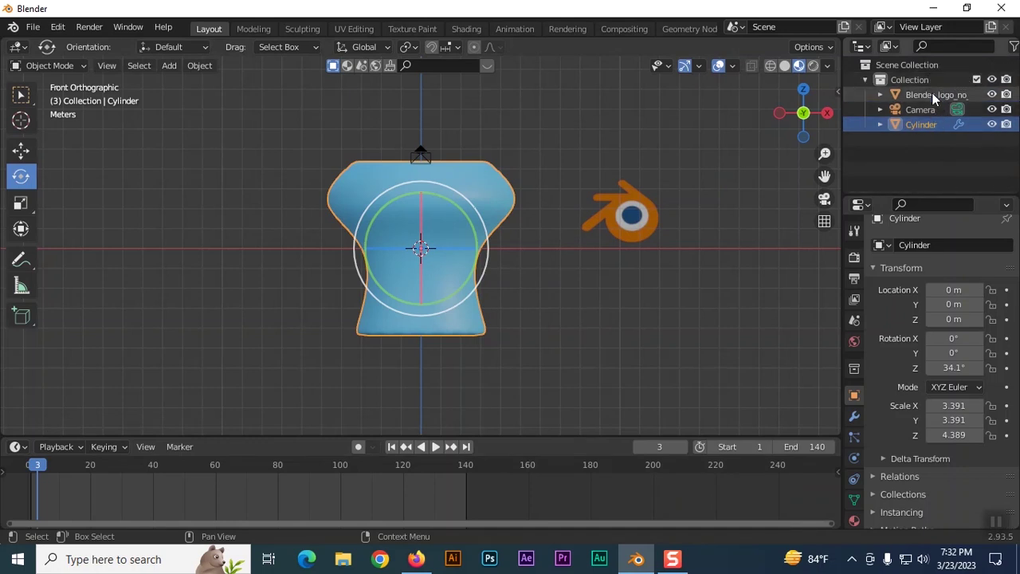
pyautogui.click(933, 94)
pyautogui.moveTo(932, 92); pyautogui.dragTo(920, 141)
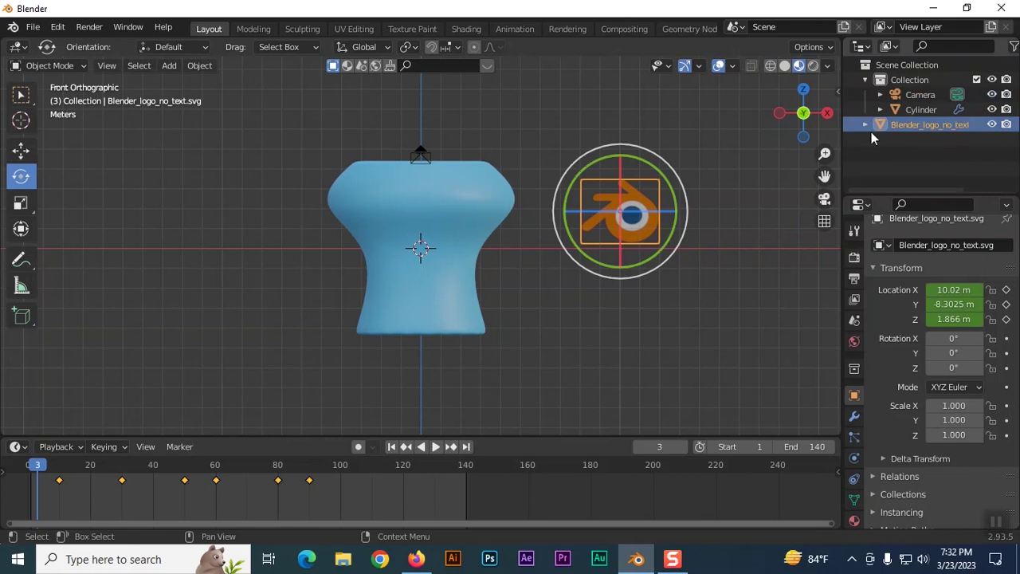
pyautogui.click(867, 156)
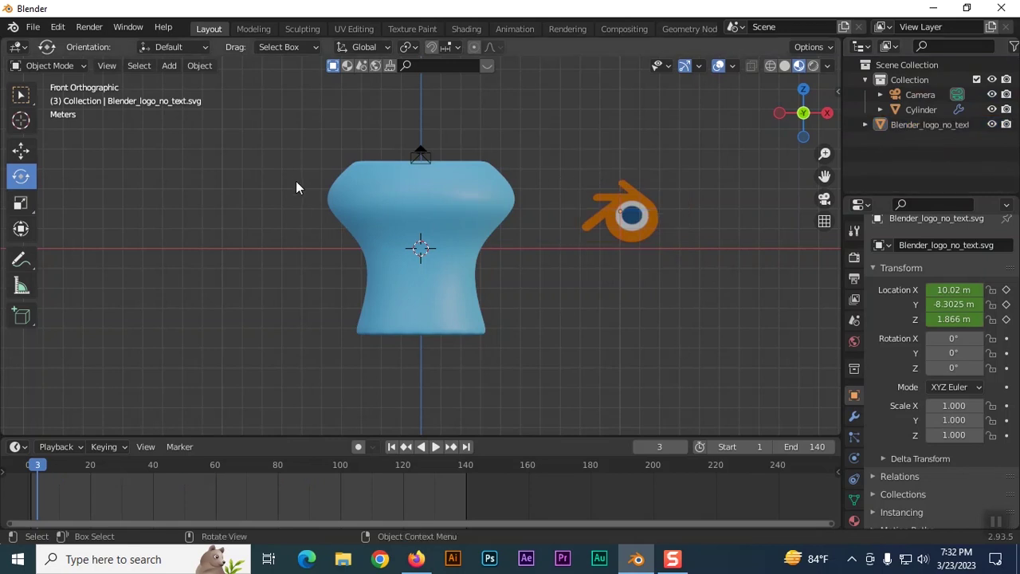
pyautogui.moveTo(296, 183); pyautogui.dragTo(637, 319)
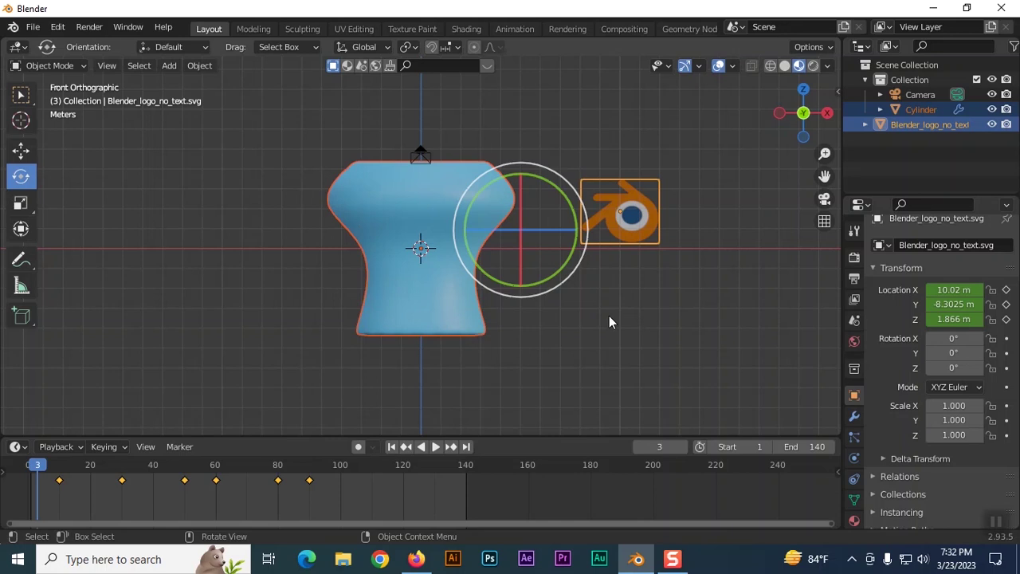
# Step: Box-select the vase and logo, parent them with Parent > Object, and scrub to frame 90
pyautogui.click(22, 95)
pyautogui.rightClick(432, 213)
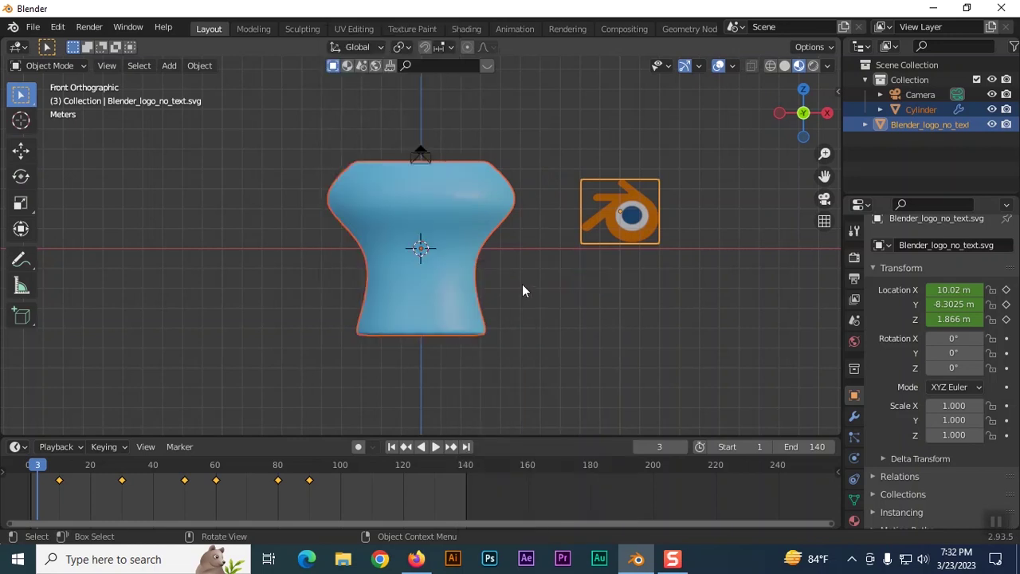
pyautogui.click(523, 288)
pyautogui.moveTo(319, 246); pyautogui.dragTo(658, 226)
pyautogui.rightClick(452, 227)
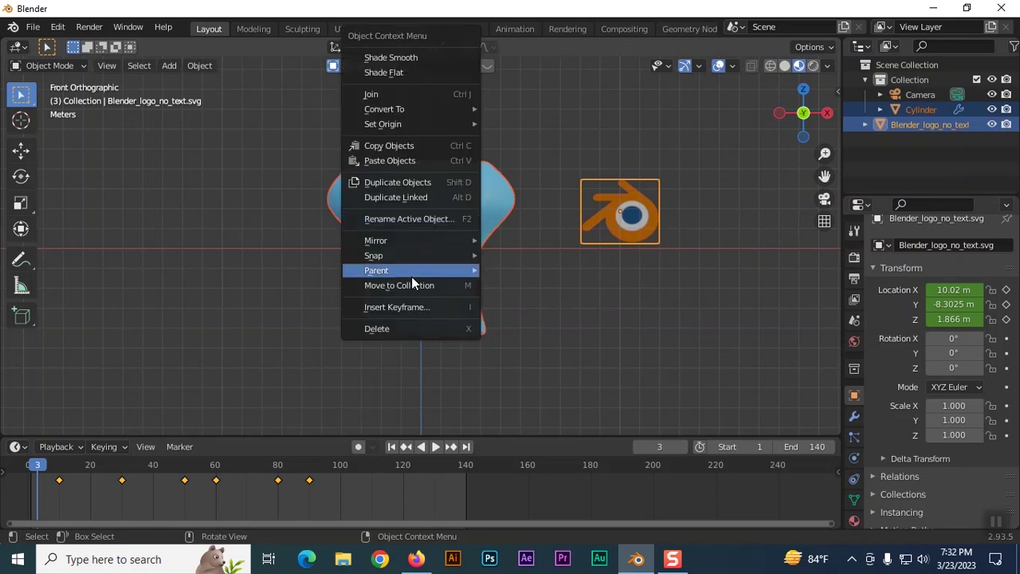
pyautogui.moveTo(394, 273)
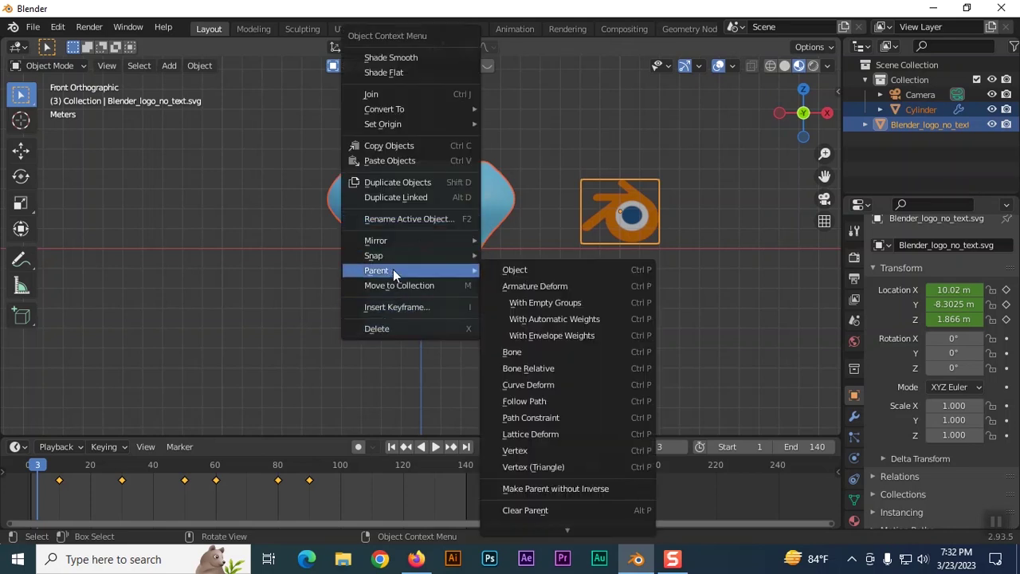
pyautogui.click(525, 268)
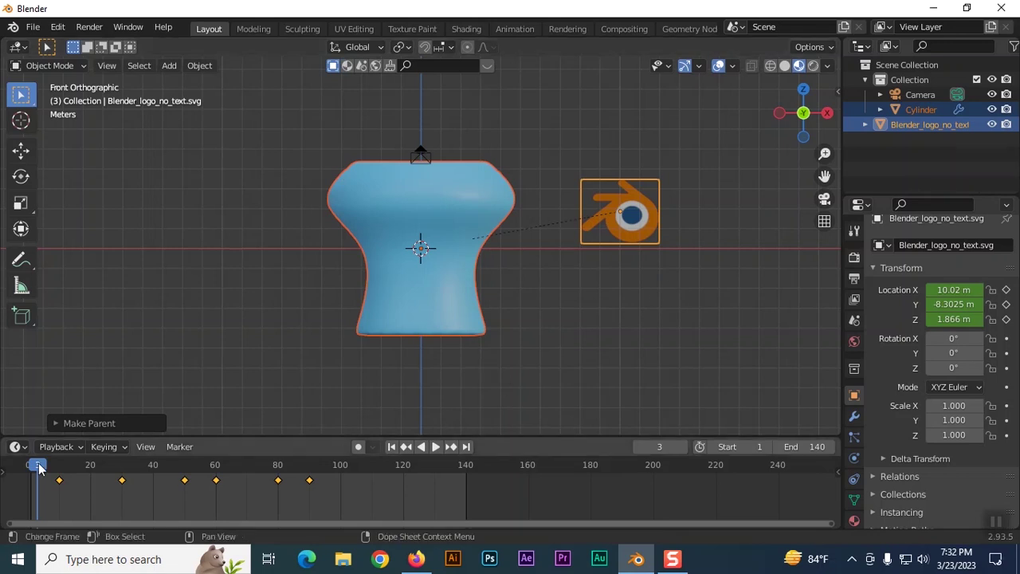
pyautogui.moveTo(38, 478); pyautogui.dragTo(309, 486)
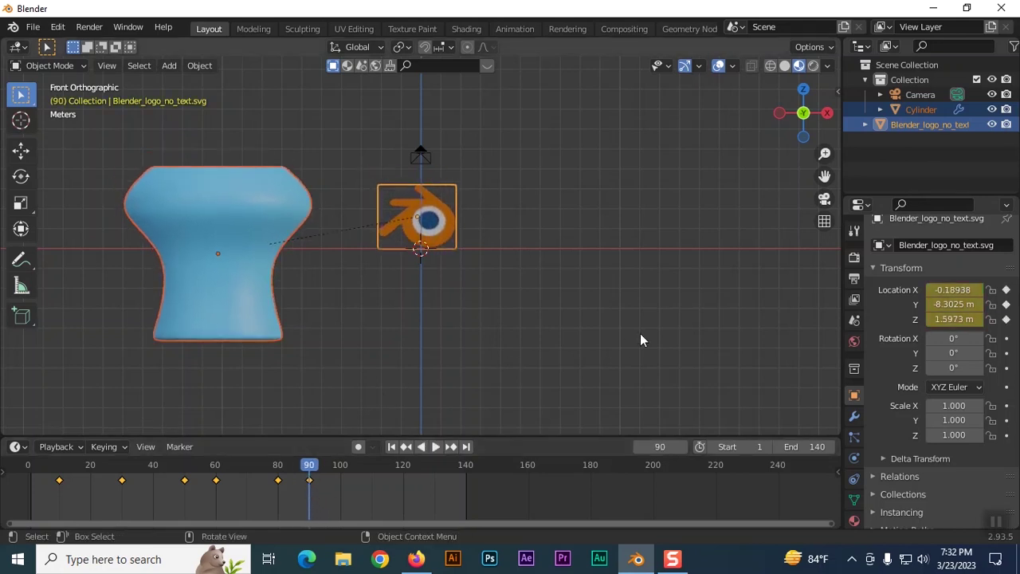
# Step: Clear the vase's parent again so it sits back at centre, then deselect everything
pyautogui.rightClick(241, 235)
pyautogui.moveTo(224, 268)
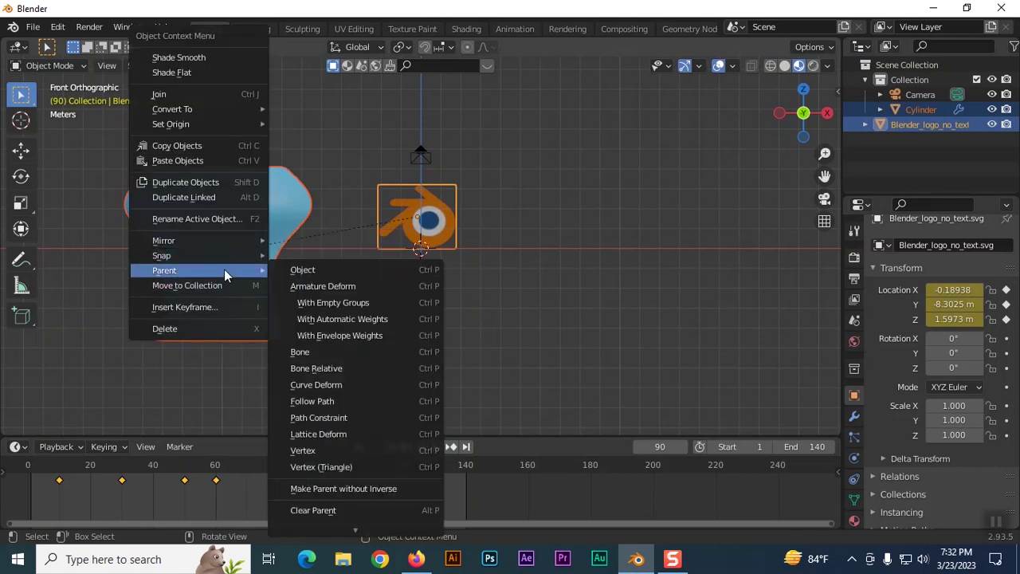
pyautogui.click(325, 511)
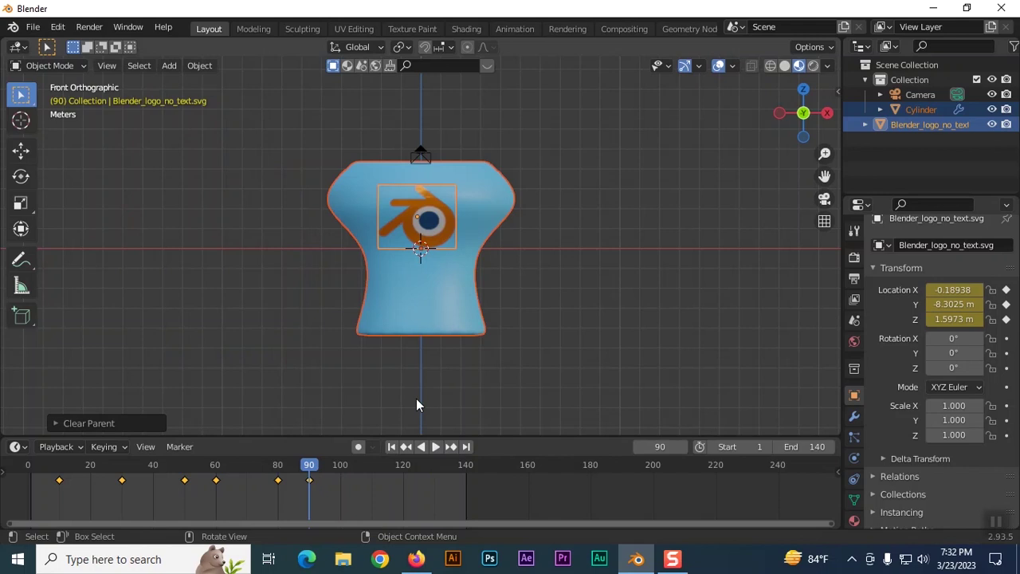
pyautogui.click(560, 319)
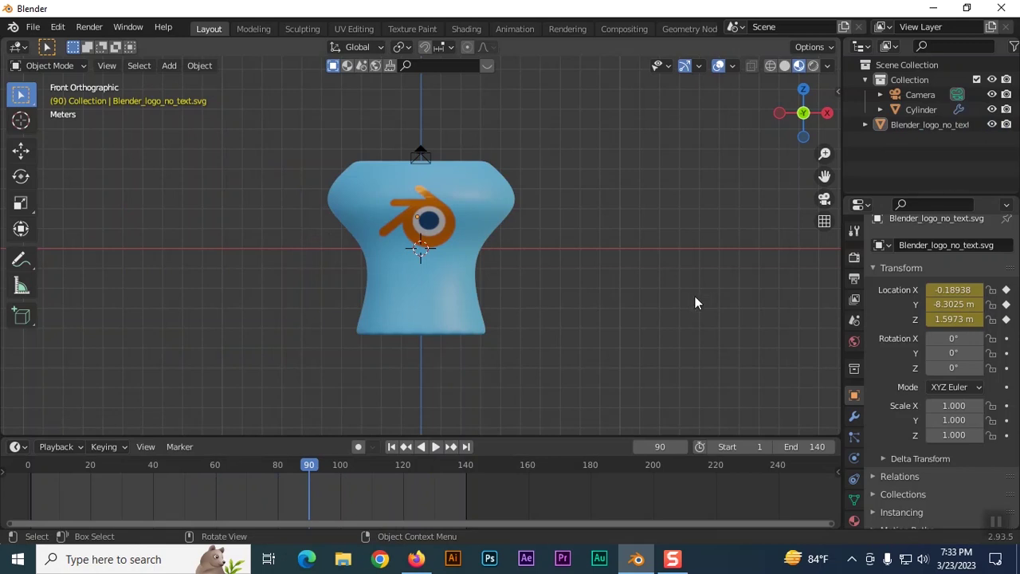
# Step: Show Render Properties and try Cycles, leaving the engine on Eevee with 64 render and 16 viewport samples
pyautogui.click(855, 257)
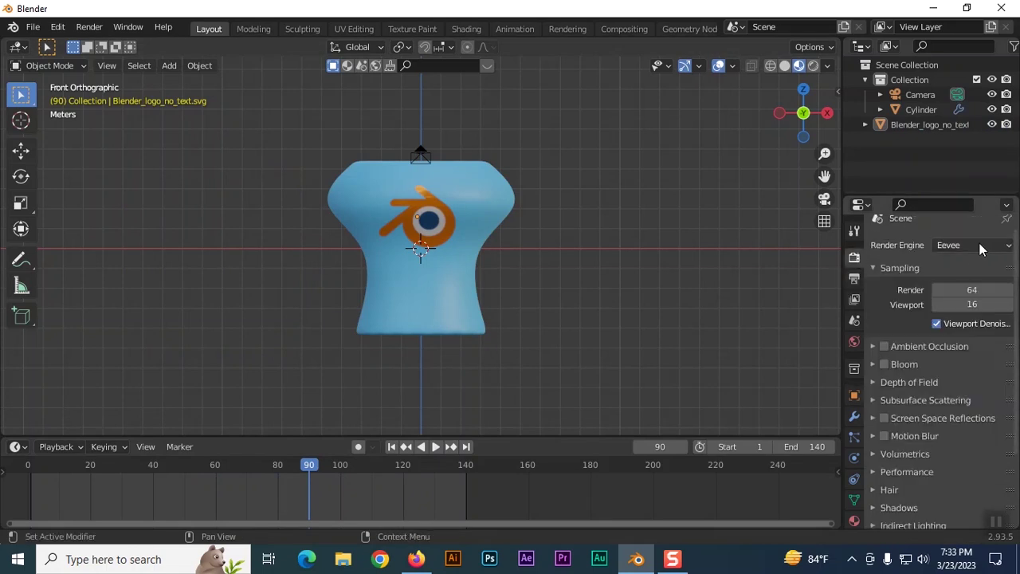
pyautogui.click(1004, 246)
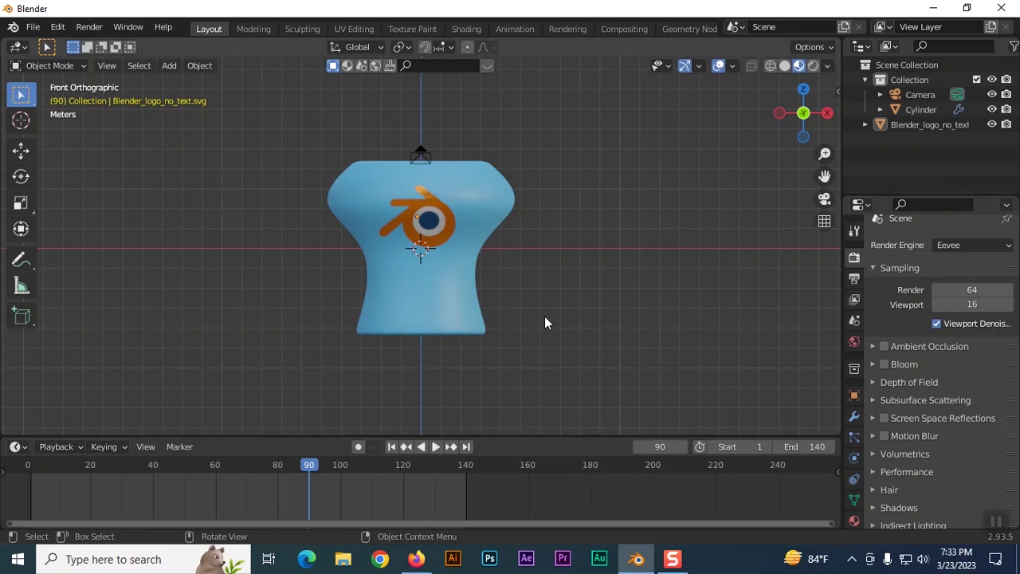
pyautogui.click(993, 246)
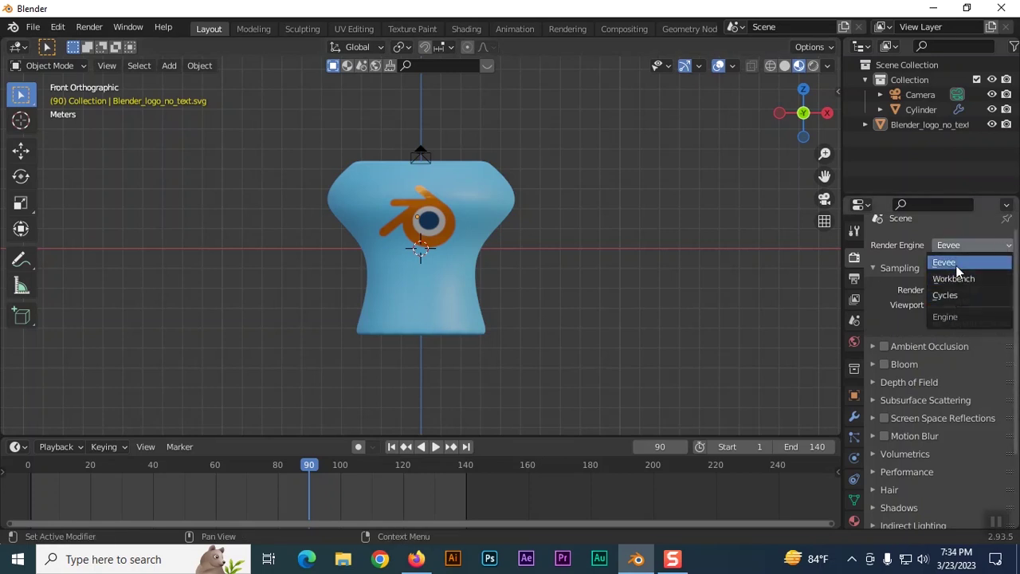
pyautogui.click(956, 264)
pyautogui.click(1008, 247)
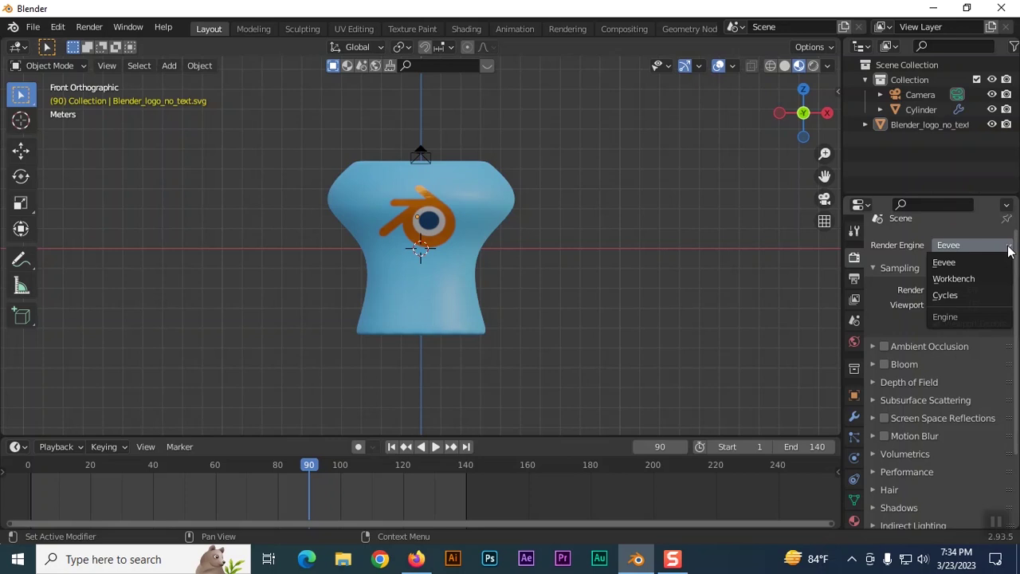
pyautogui.click(952, 295)
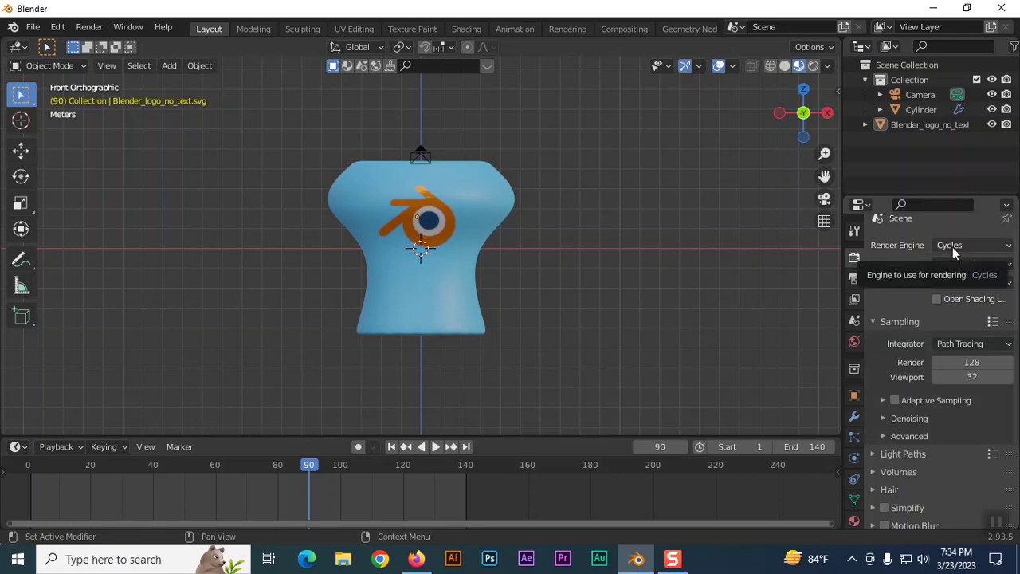
pyautogui.click(979, 244)
pyautogui.click(958, 262)
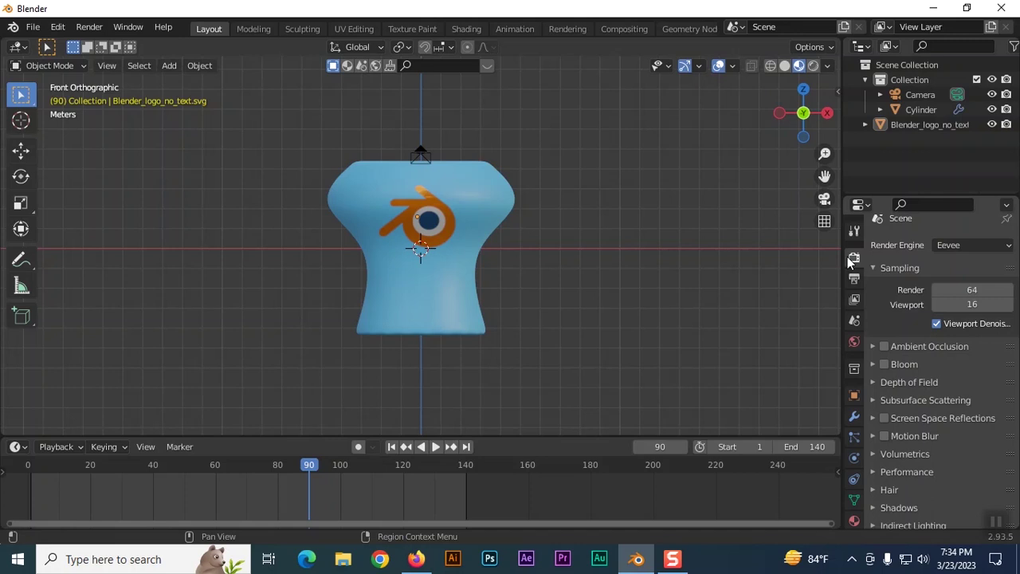
# Step: Scroll Output Properties to the /tmp\ output path with PNG format and browse for a save folder
pyautogui.click(855, 280)
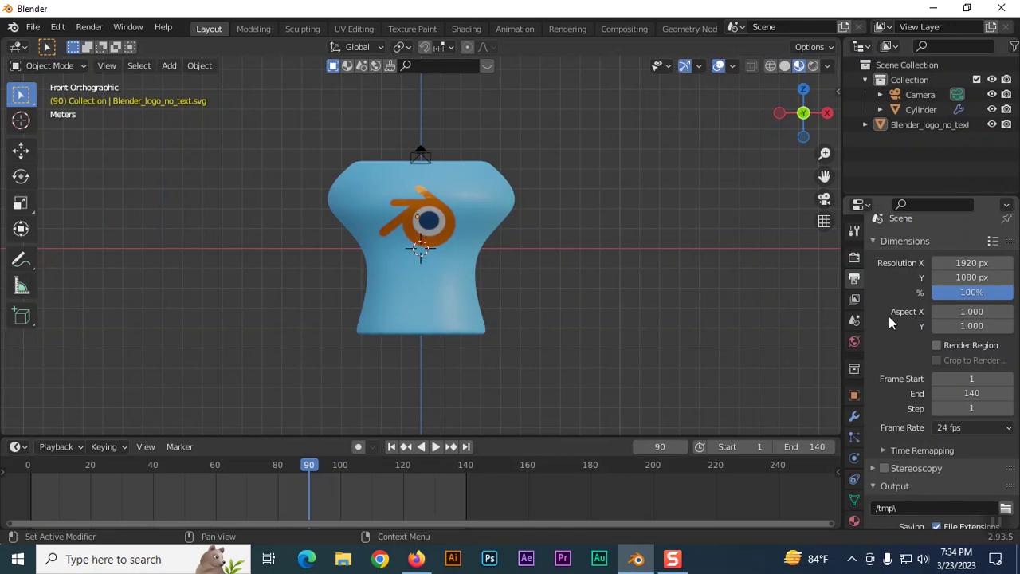
pyautogui.scroll(-4, 896, 293)
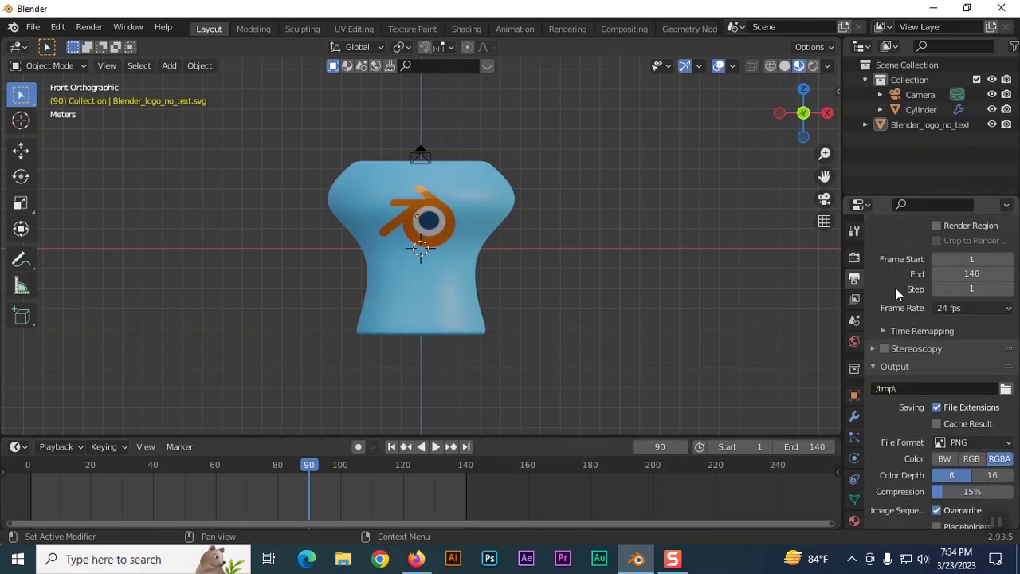
pyautogui.scroll(-2, 896, 294)
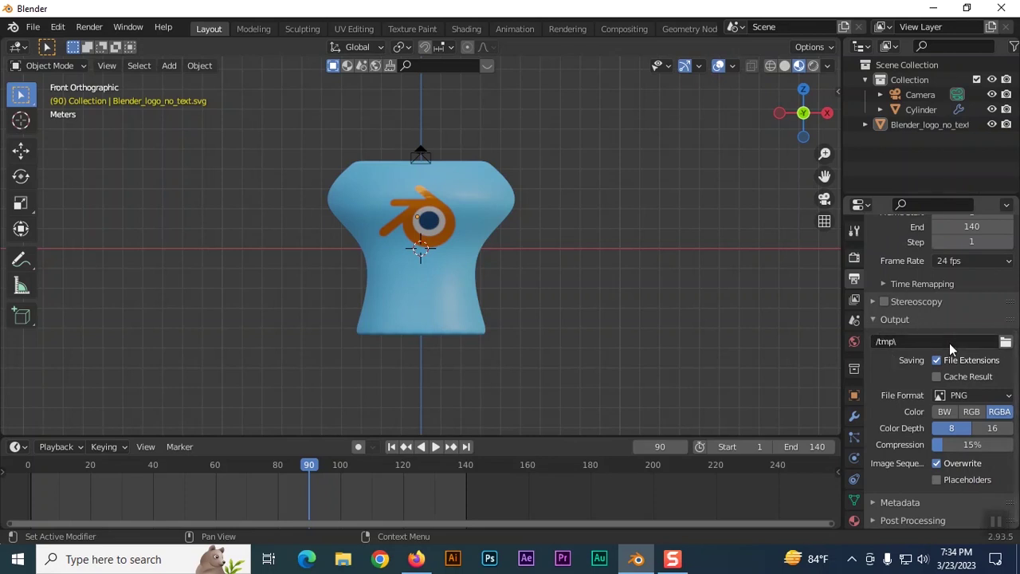
pyautogui.click(1006, 343)
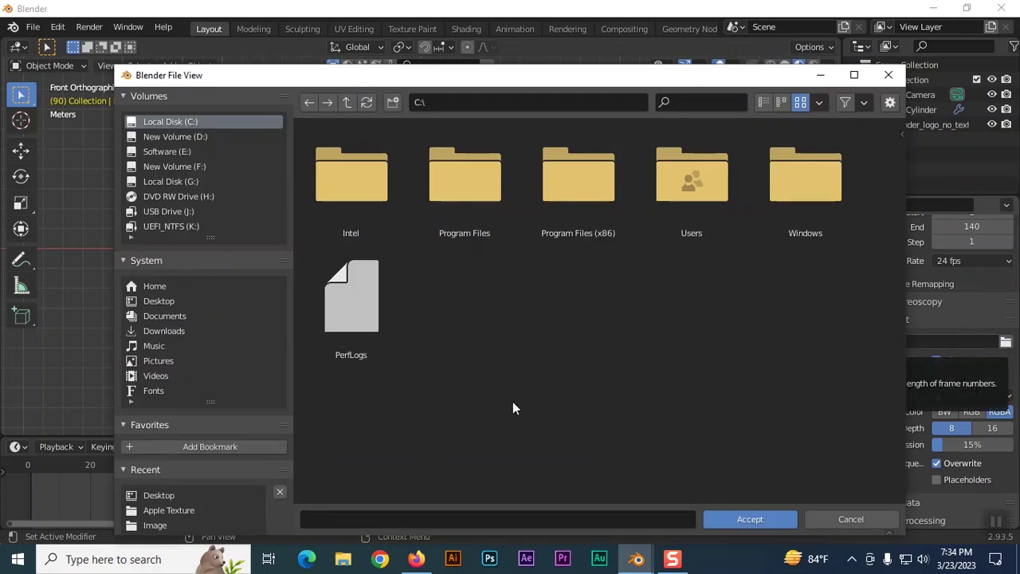
# Step: Visit Desktop in the file browser, then cancel so the output path stays /tmp\
pyautogui.click(164, 301)
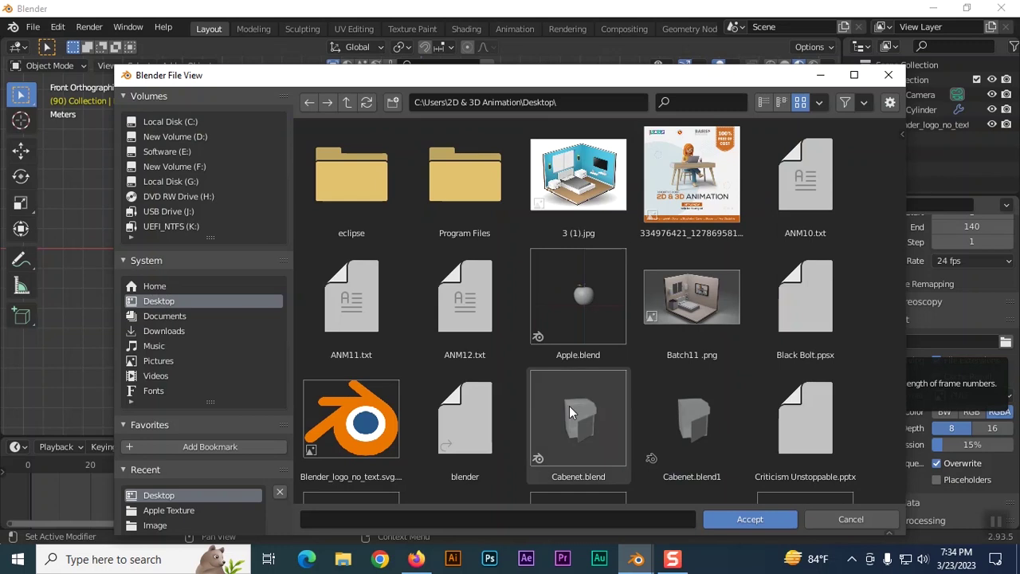
pyautogui.click(453, 512)
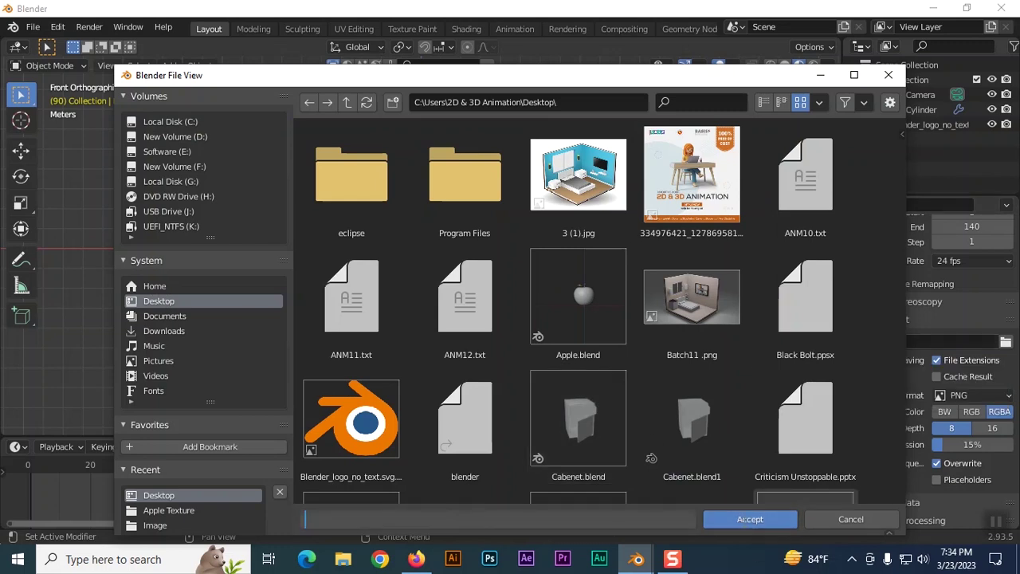
pyautogui.click(853, 519)
pyautogui.click(853, 519)
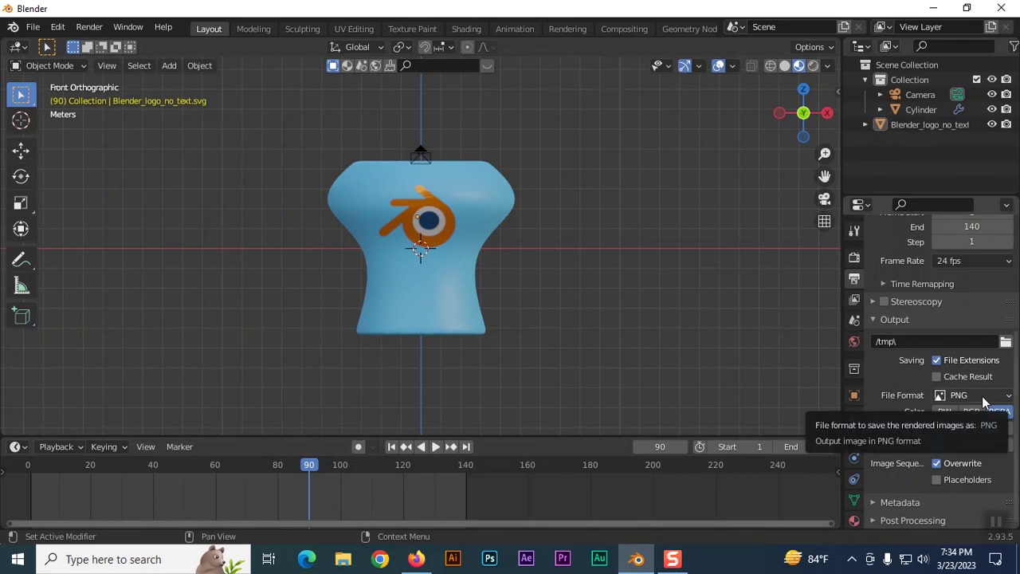
pyautogui.click(1011, 398)
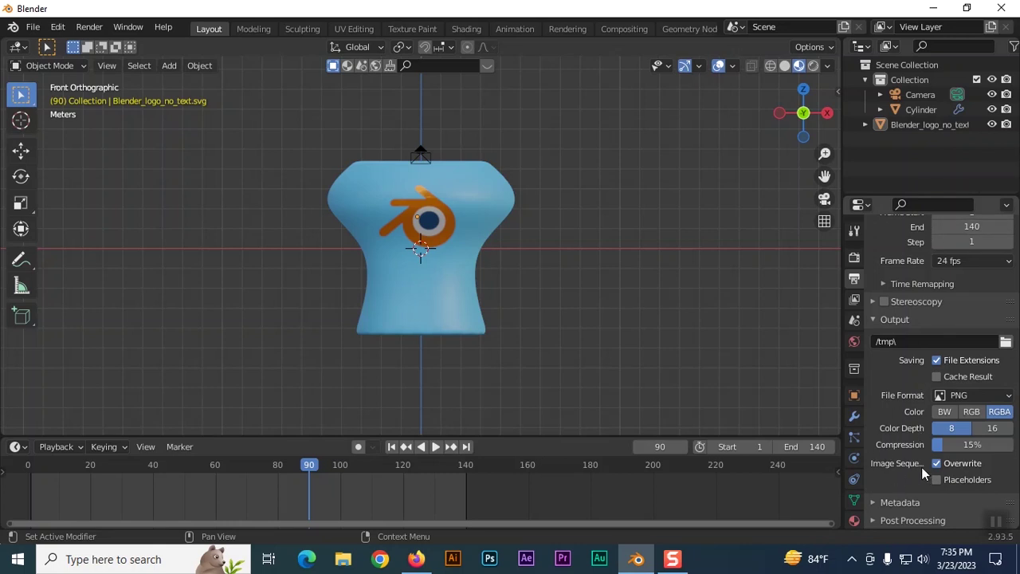
pyautogui.click(873, 505)
pyautogui.scroll(-4, 912, 460)
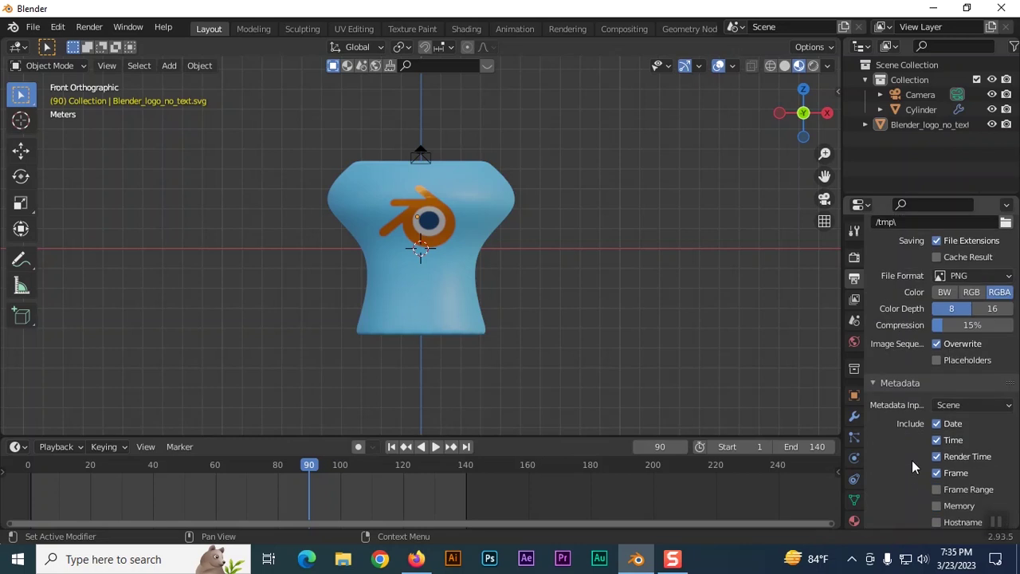
pyautogui.scroll(-5, 900, 426)
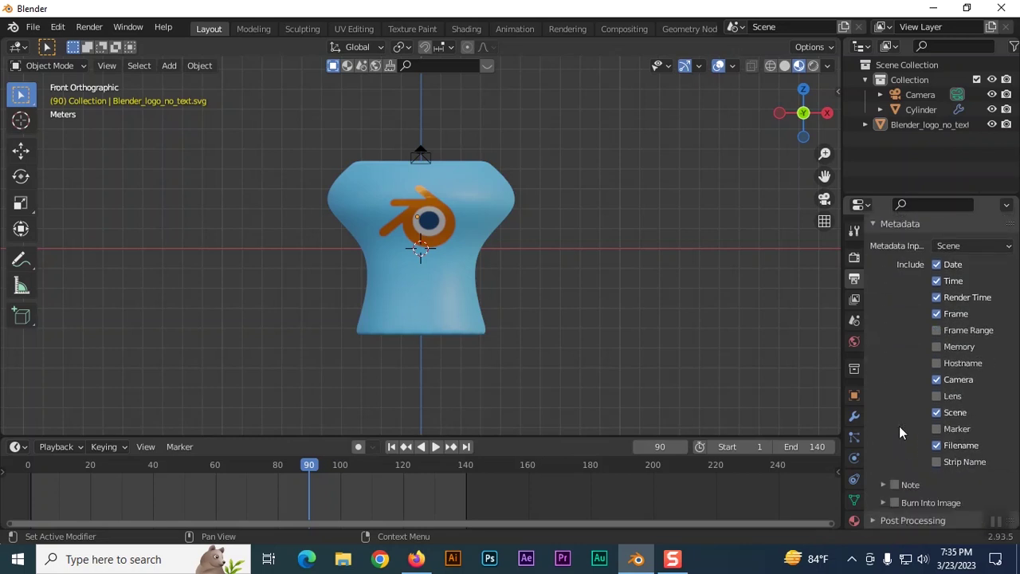
pyautogui.scroll(3, 899, 426)
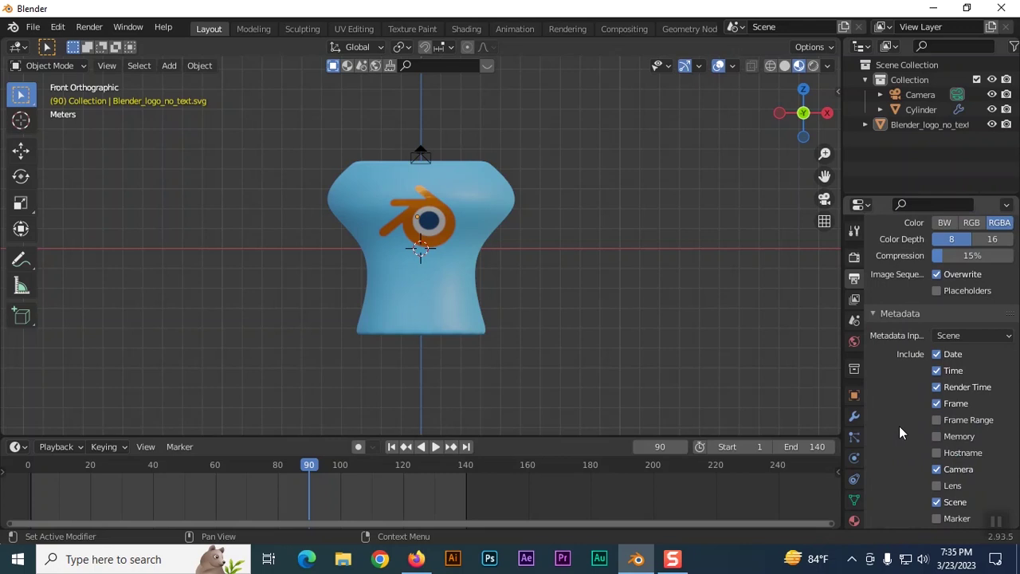
pyautogui.scroll(-3, 899, 433)
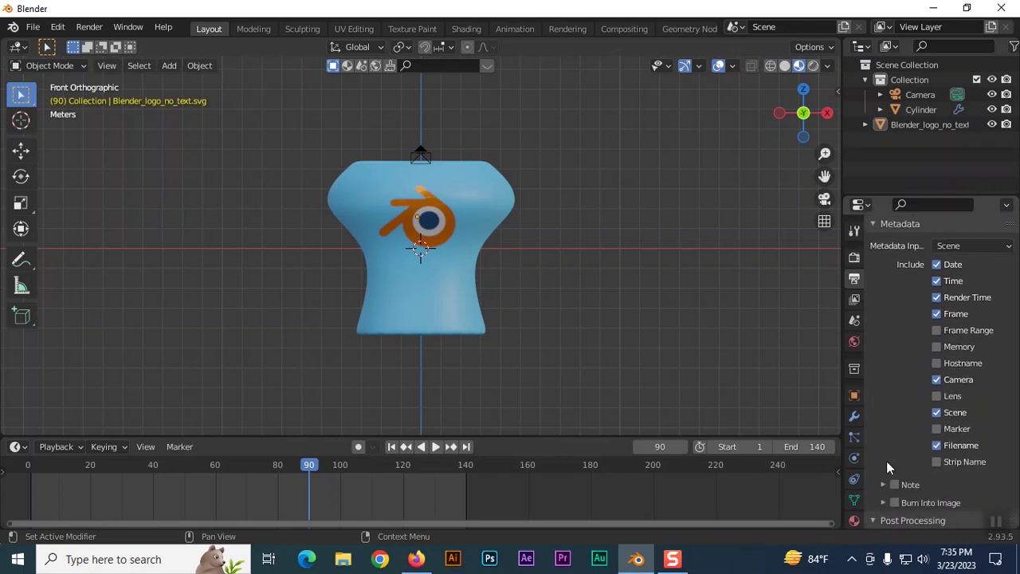
pyautogui.scroll(-2, 888, 453)
pyautogui.scroll(8, 888, 453)
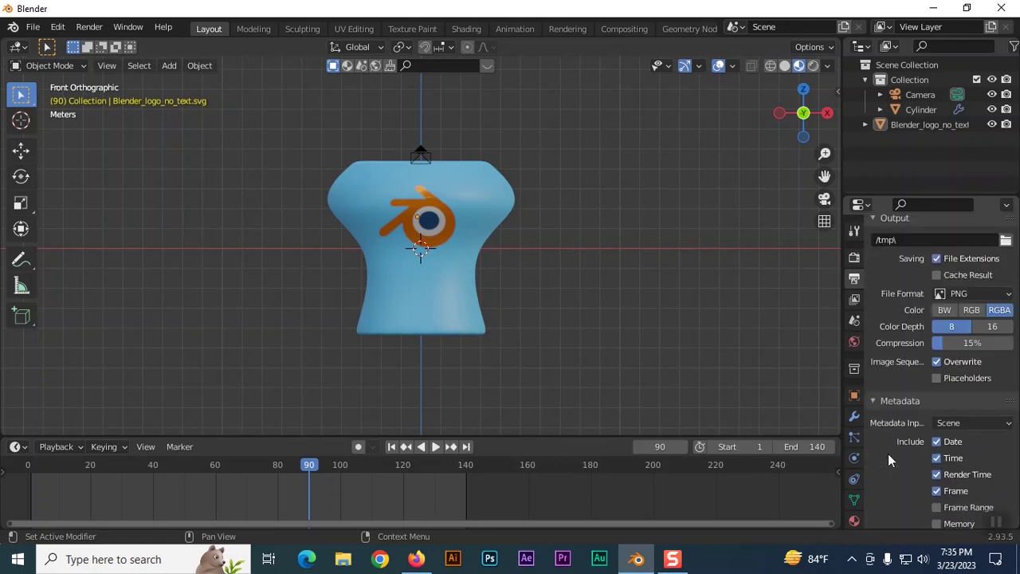
pyautogui.scroll(1, 888, 453)
pyautogui.click(875, 431)
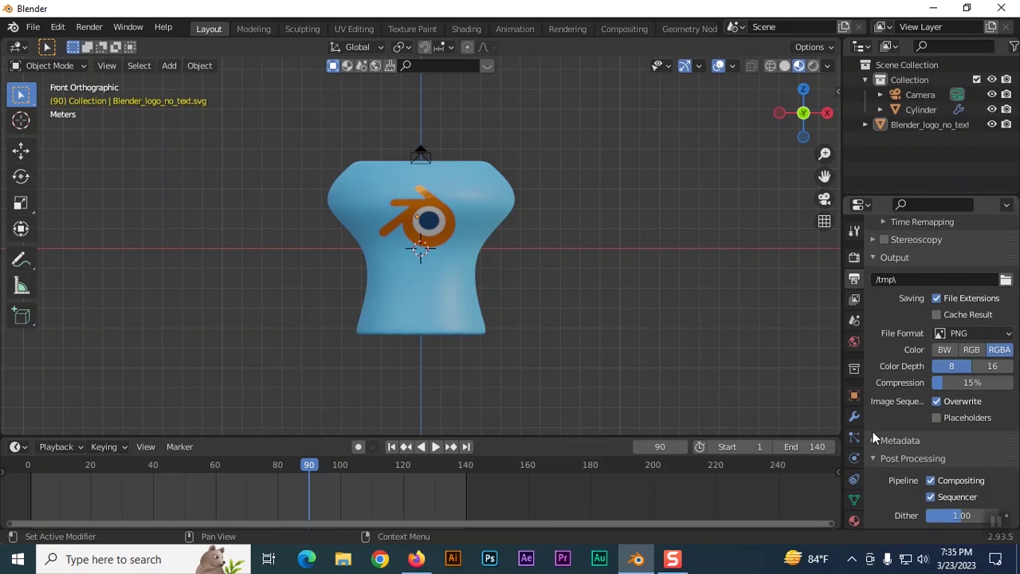
pyautogui.click(874, 461)
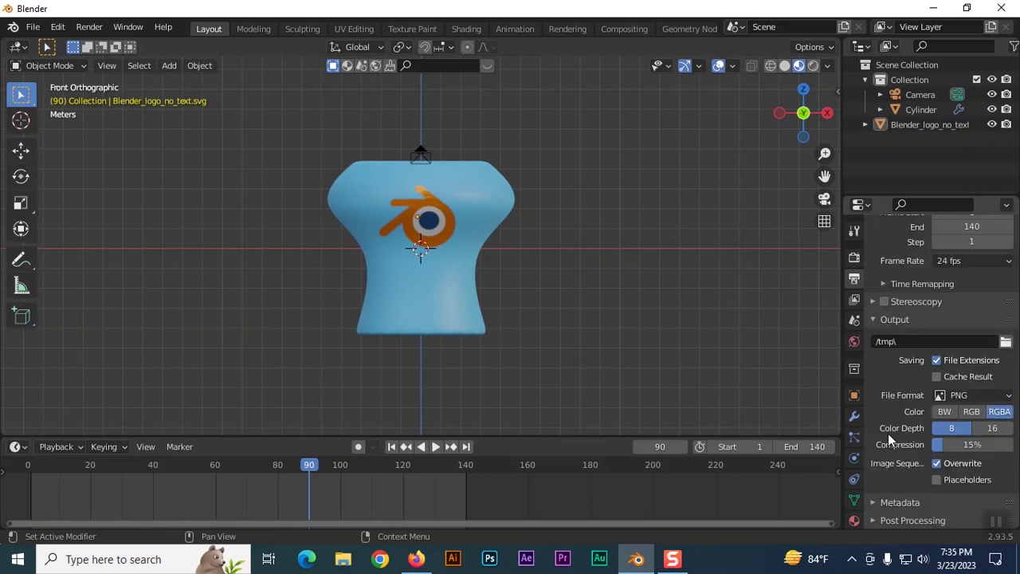
pyautogui.scroll(1, 888, 434)
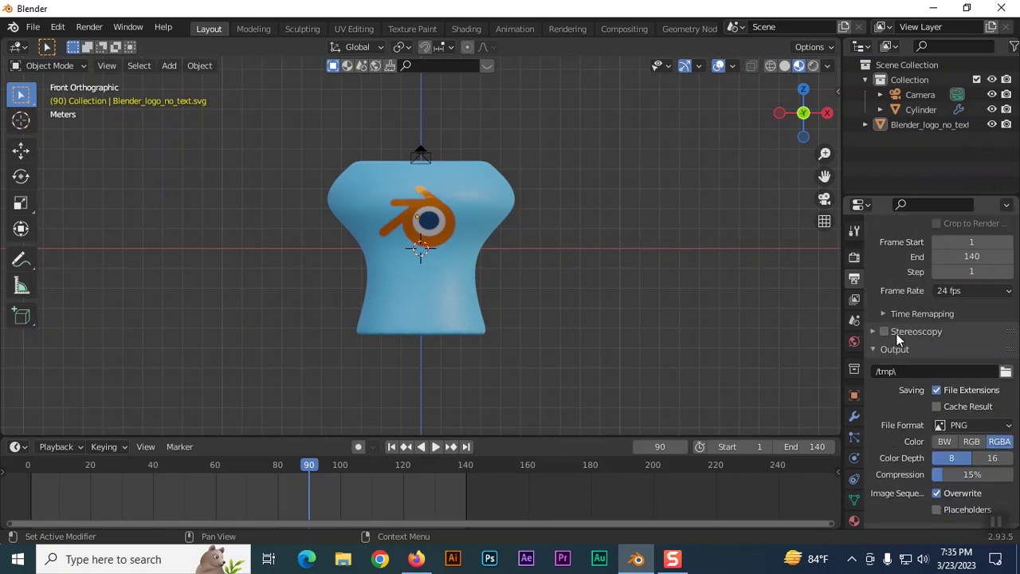
pyautogui.click(872, 331)
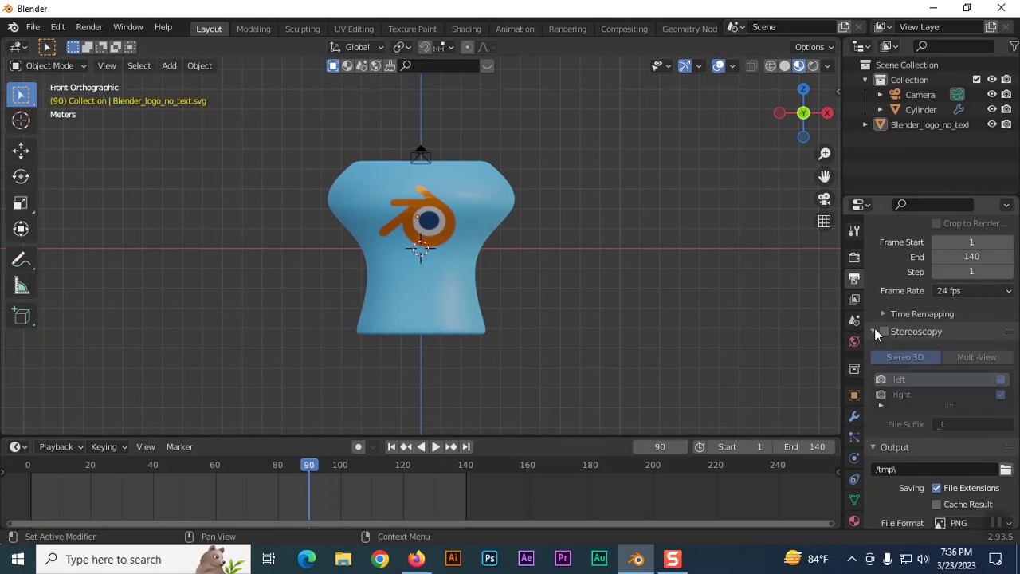
pyautogui.click(875, 332)
pyautogui.scroll(-1, 899, 375)
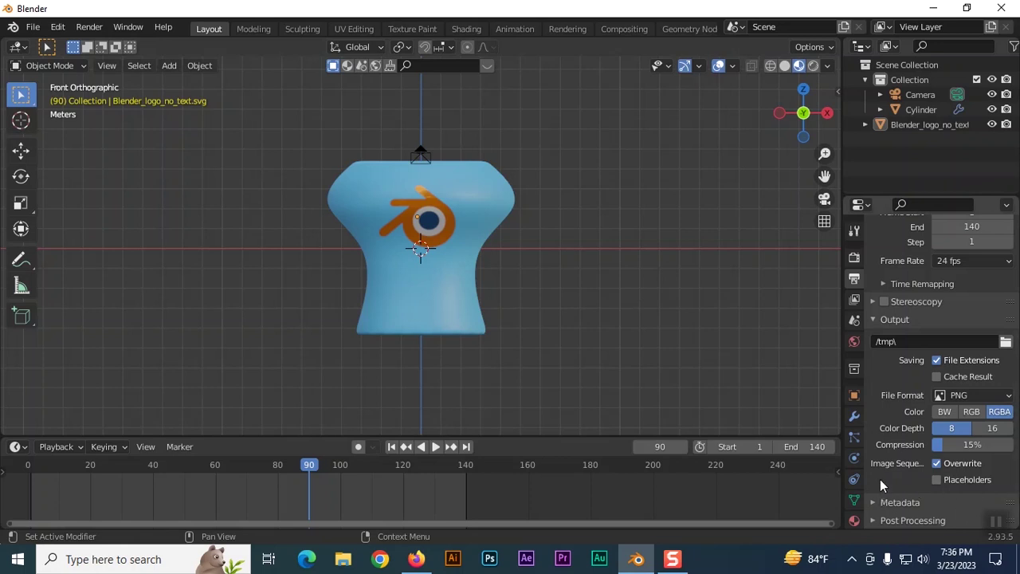
pyautogui.click(1006, 396)
# Step: Bring up the Render menu offering Render Animation (Ctrl F12)
pyautogui.click(87, 29)
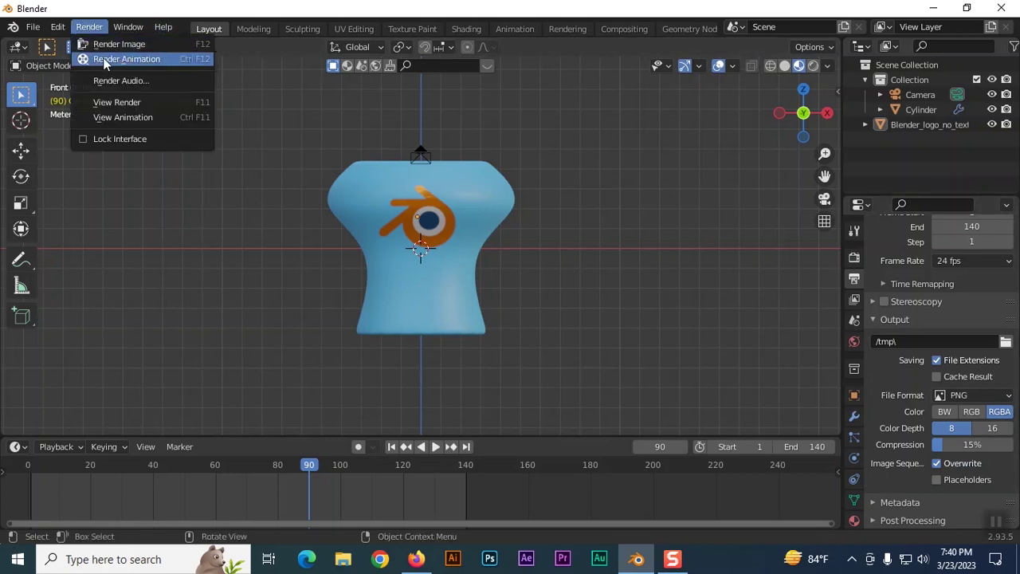